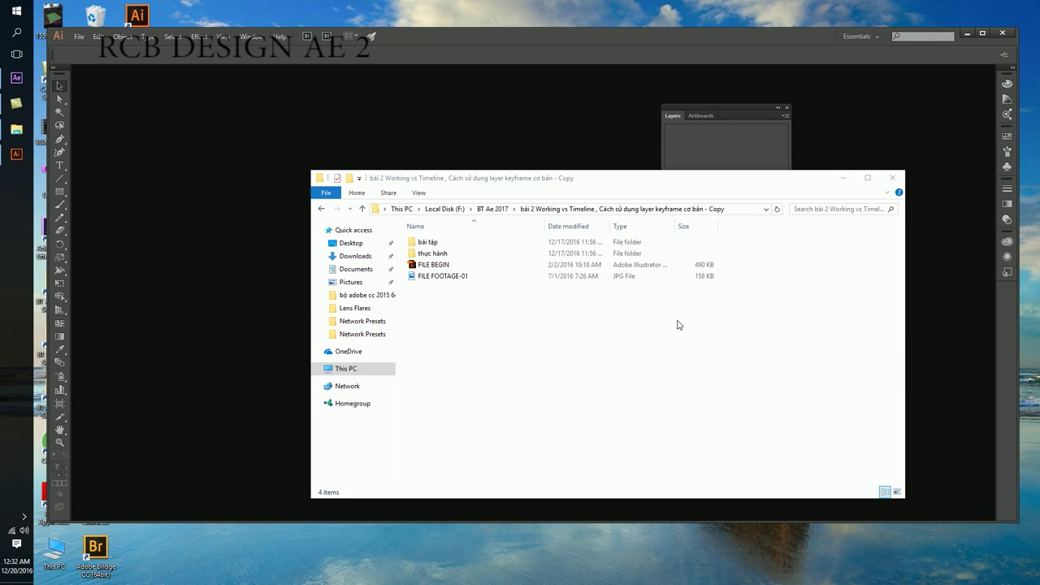
# Go up to the BT Ae 2017 folder and rename the bài 2 lesson folder
pyautogui.click(679, 325)
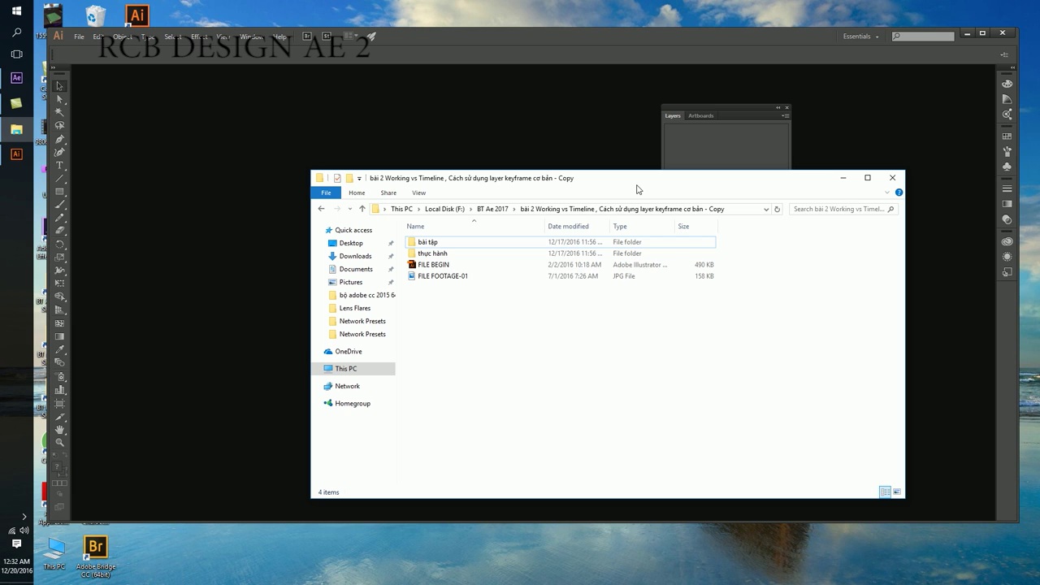
pyautogui.press('BackSpace')
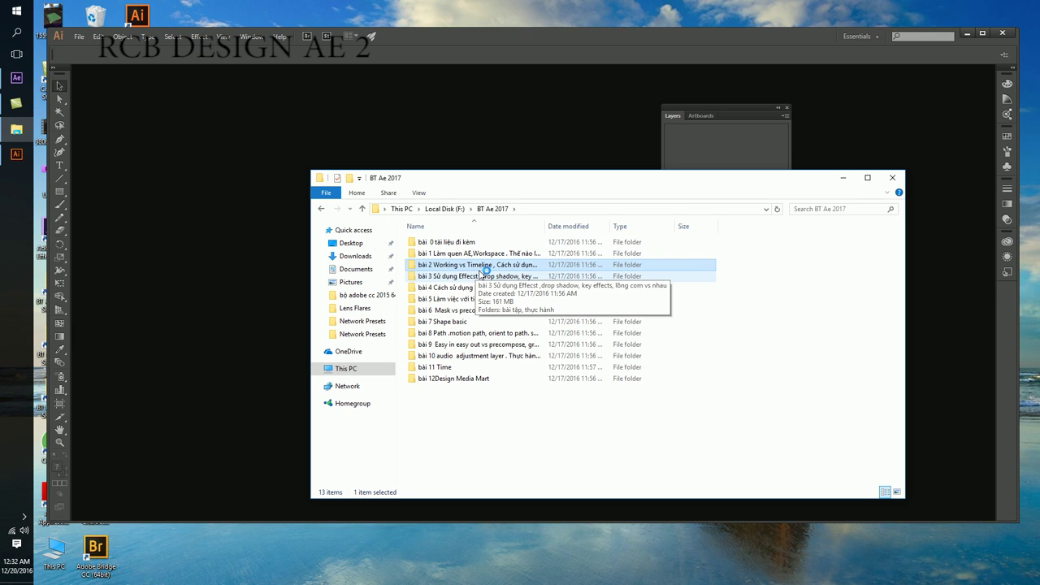
pyautogui.press('F2')
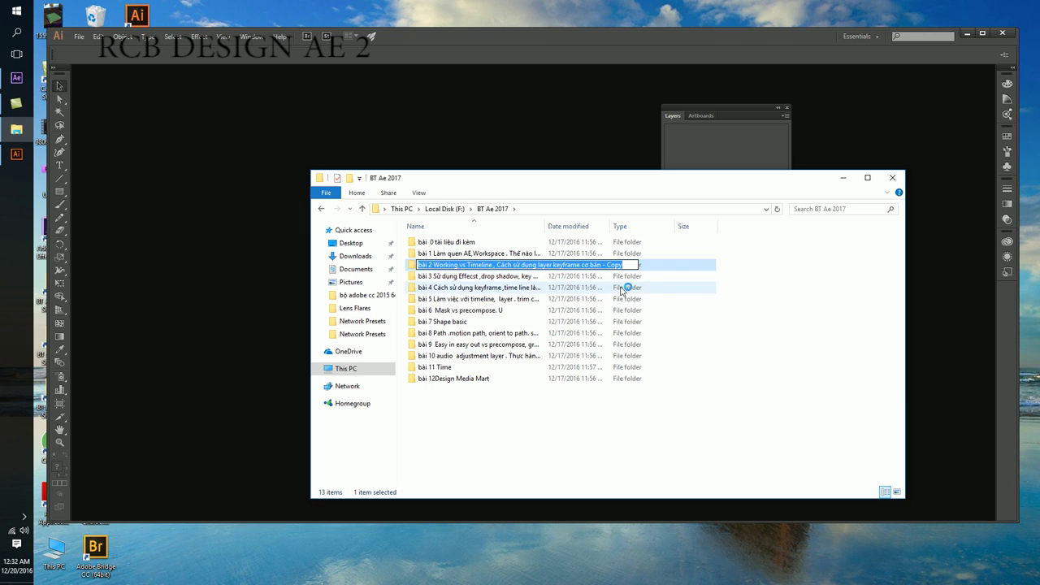
pyautogui.click(623, 288)
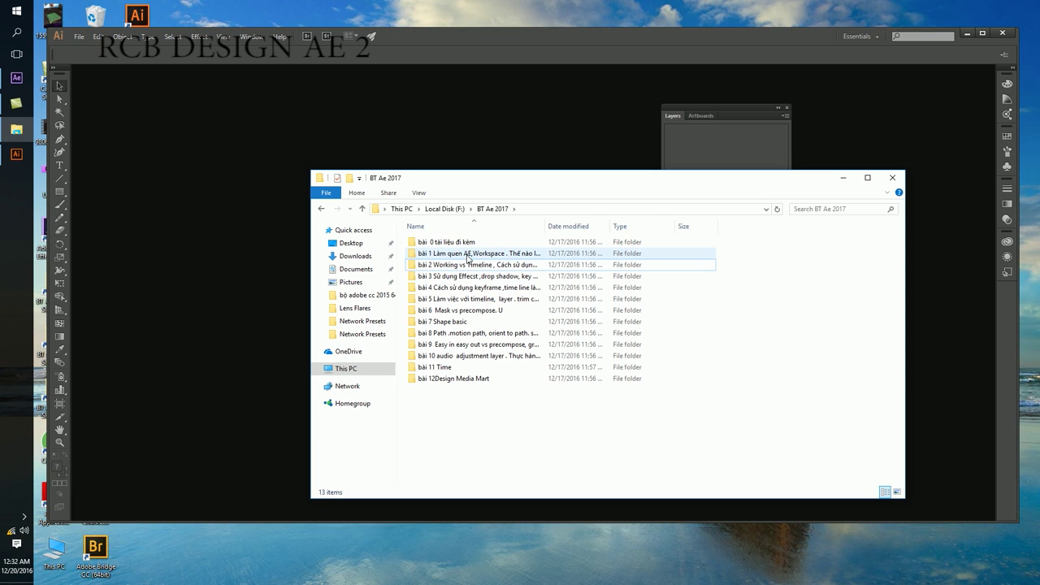
# Open bài 2 copy > bài tập > 2 make animation . paper cutout and preview bai 2.mp4
pyautogui.doubleClick(462, 265)
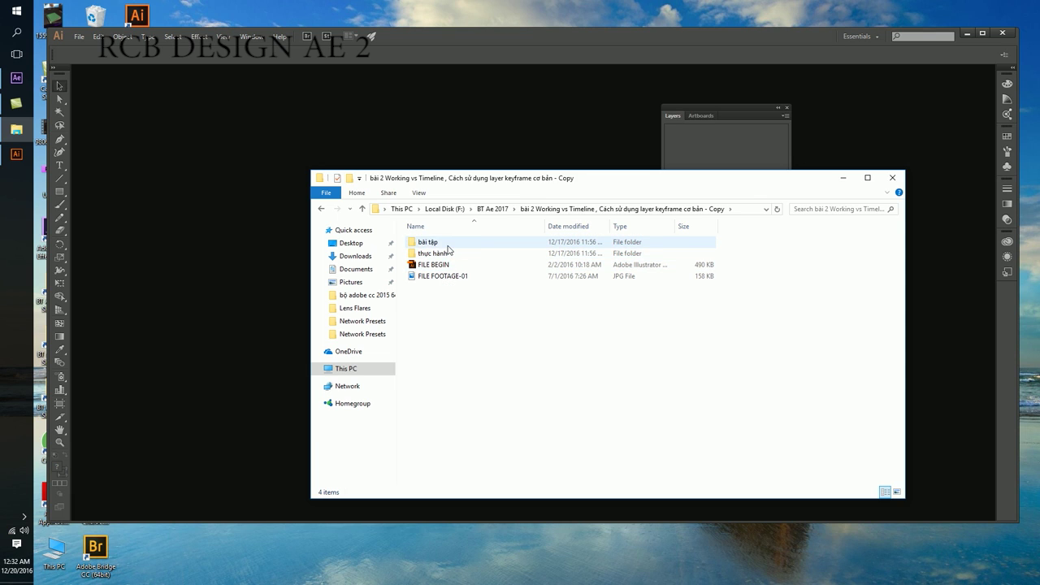
pyautogui.doubleClick(447, 245)
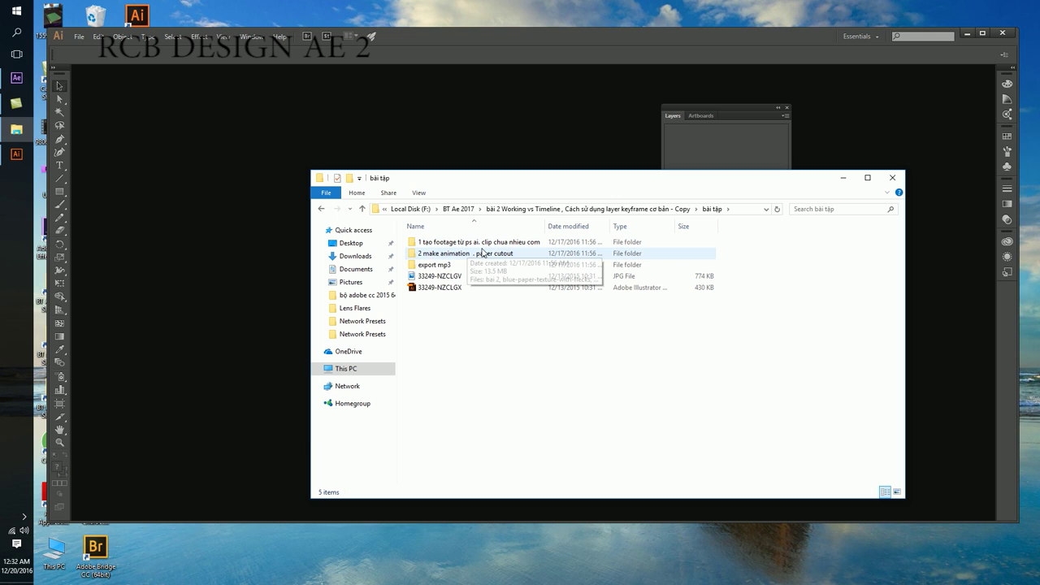
pyautogui.press('Down')
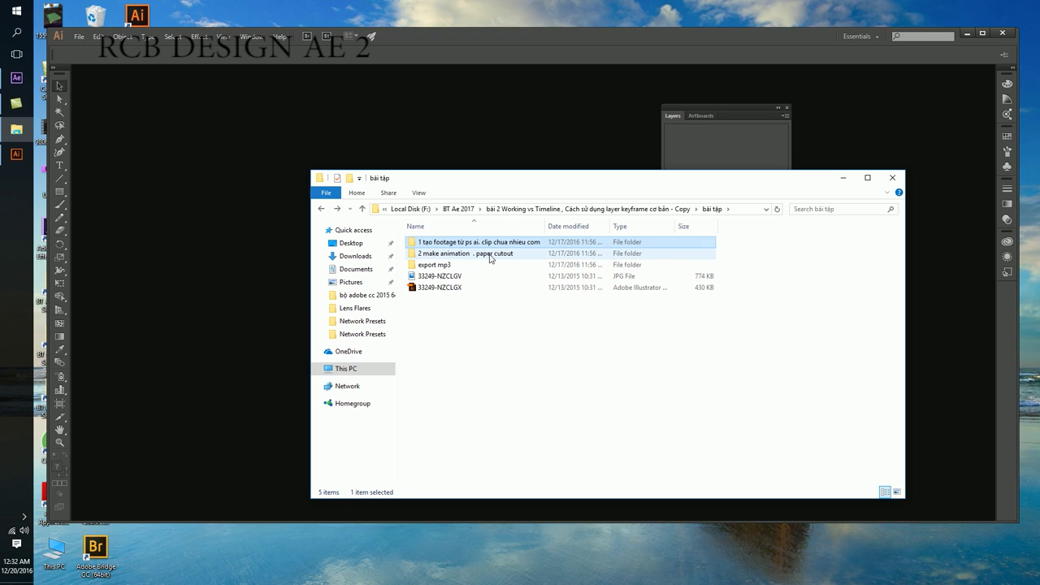
pyautogui.doubleClick(490, 254)
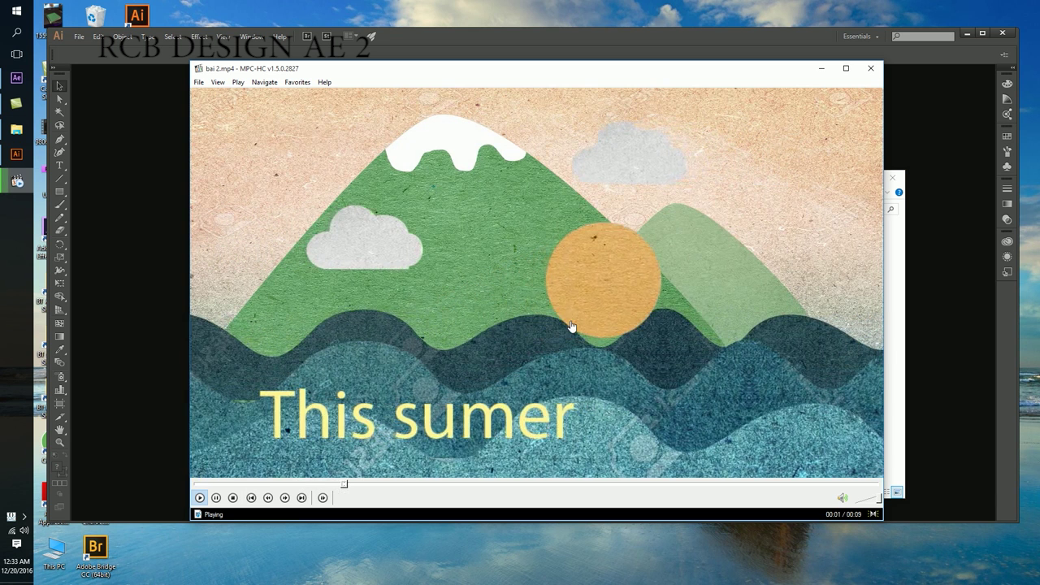
pyautogui.hotkey('alt', 'F4')
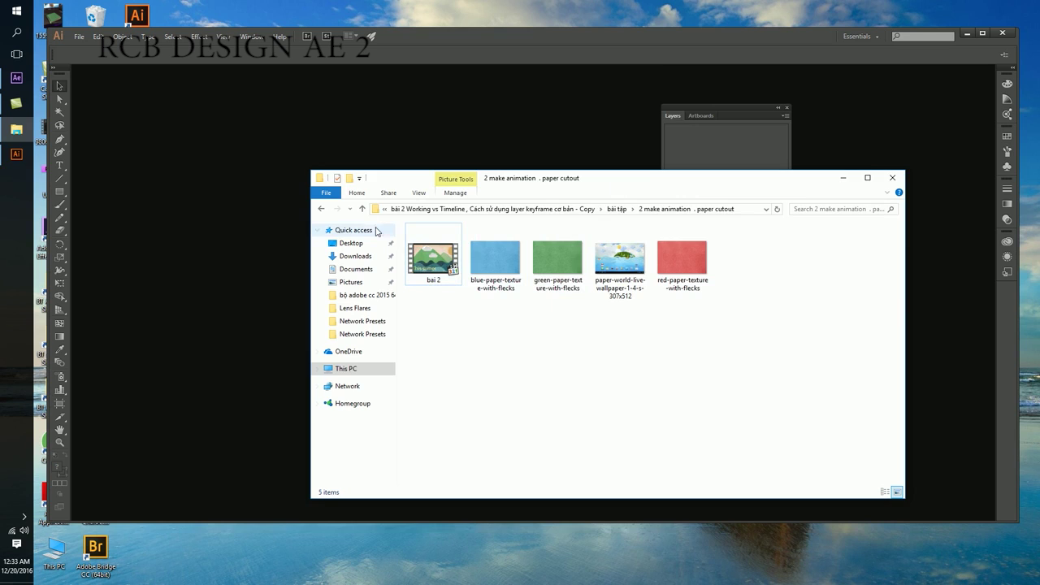
# Step back through the folders, peek into thực hành, and return to the bài tập folder
pyautogui.hotkey('alt', 'Left')
pyautogui.click(322, 209)
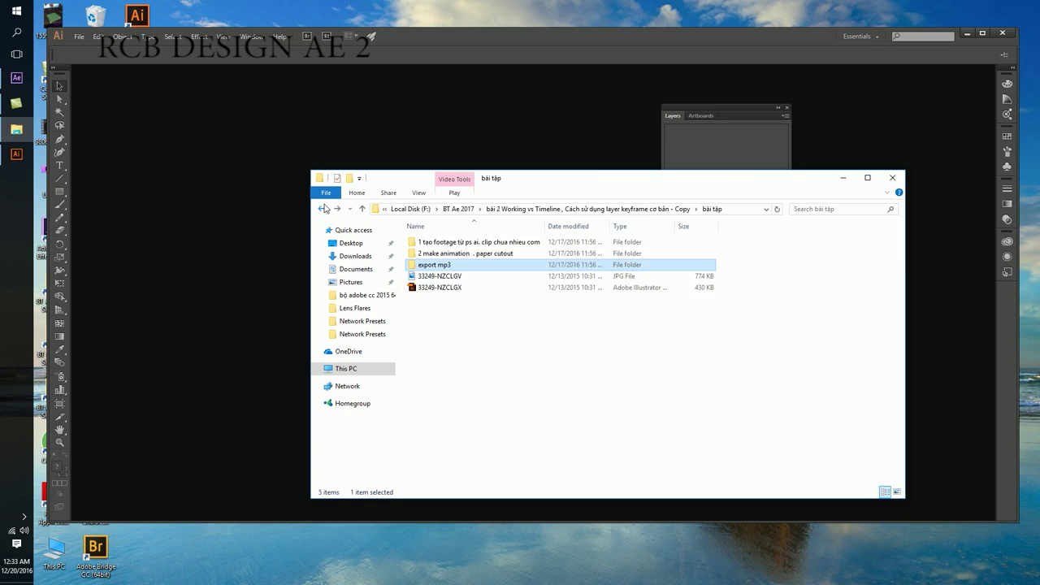
pyautogui.click(323, 209)
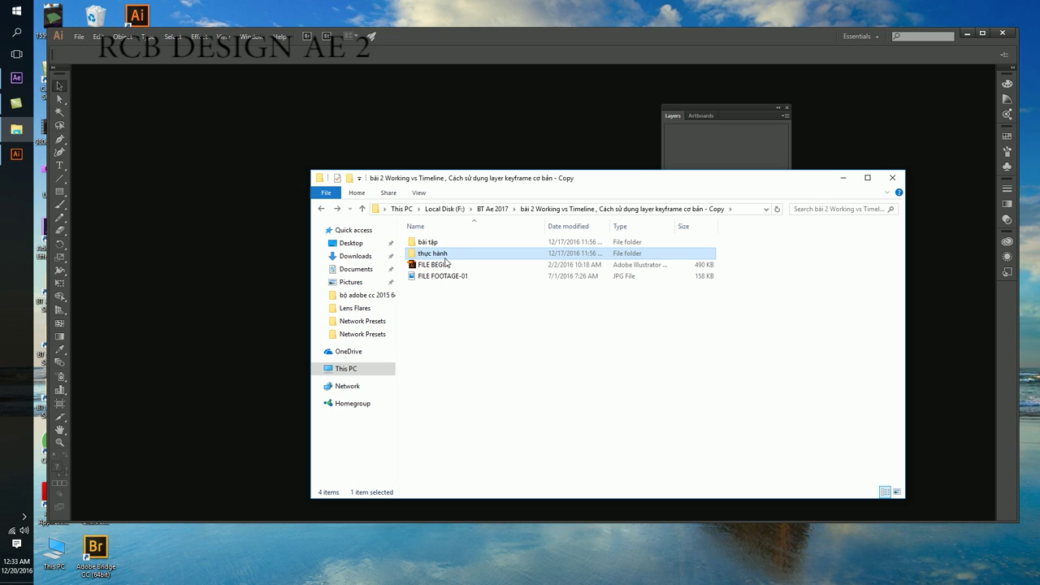
pyautogui.doubleClick(444, 257)
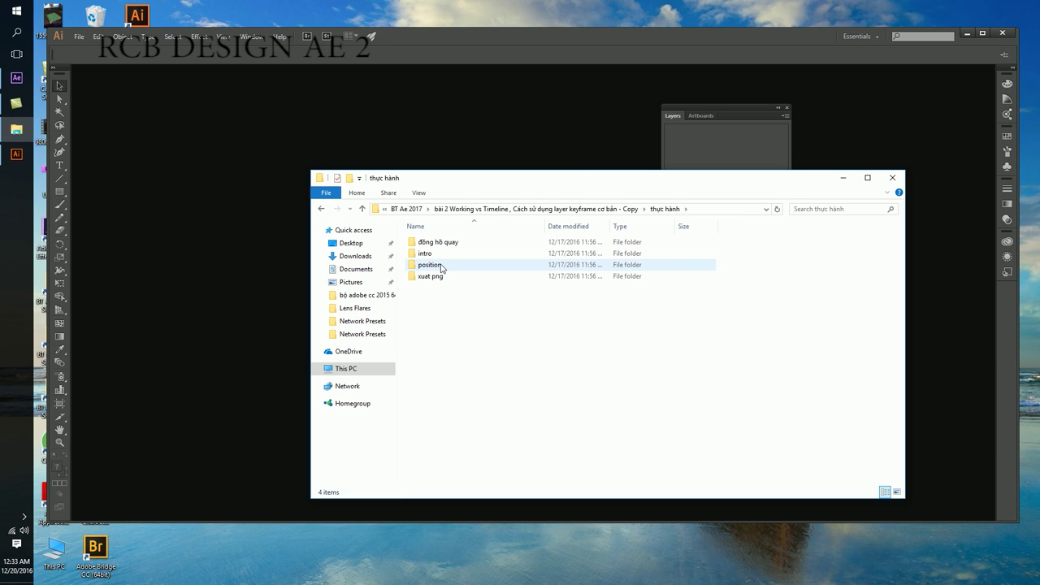
pyautogui.click(323, 209)
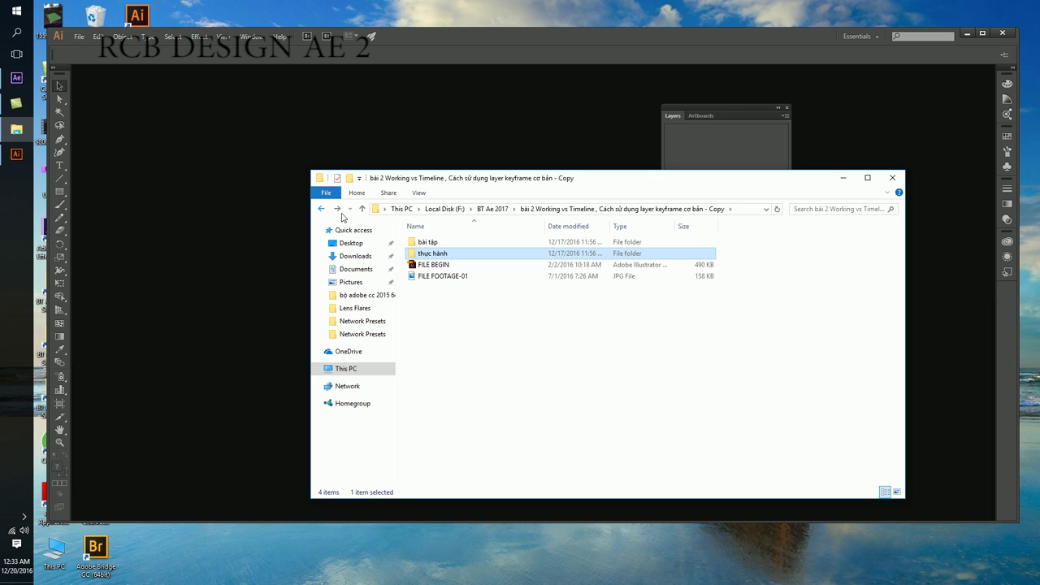
pyautogui.doubleClick(504, 243)
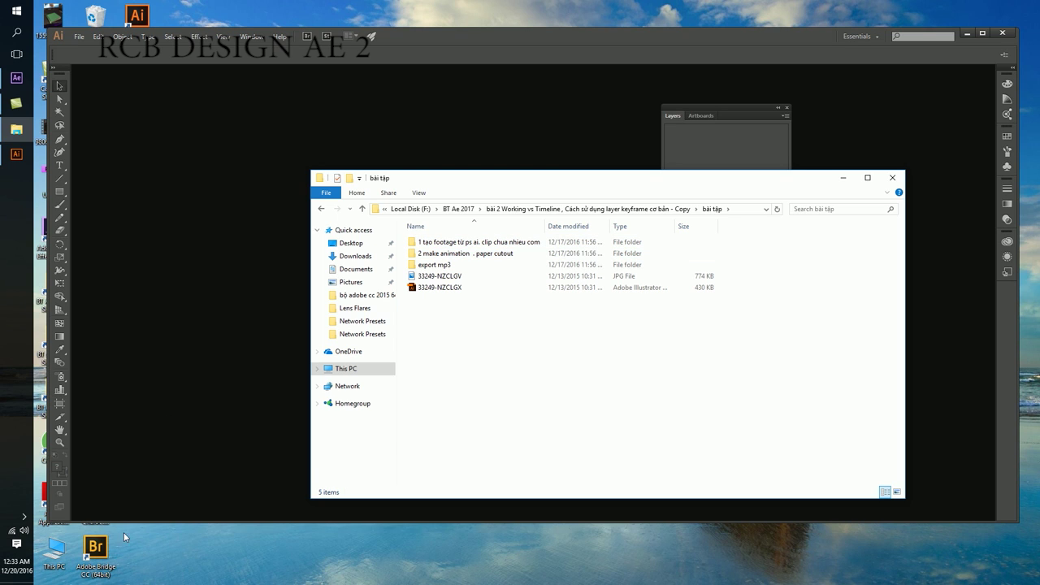
# Open the 1 tao footage folder and then its tạo đh quay vòng subfolder
pyautogui.click(24, 530)
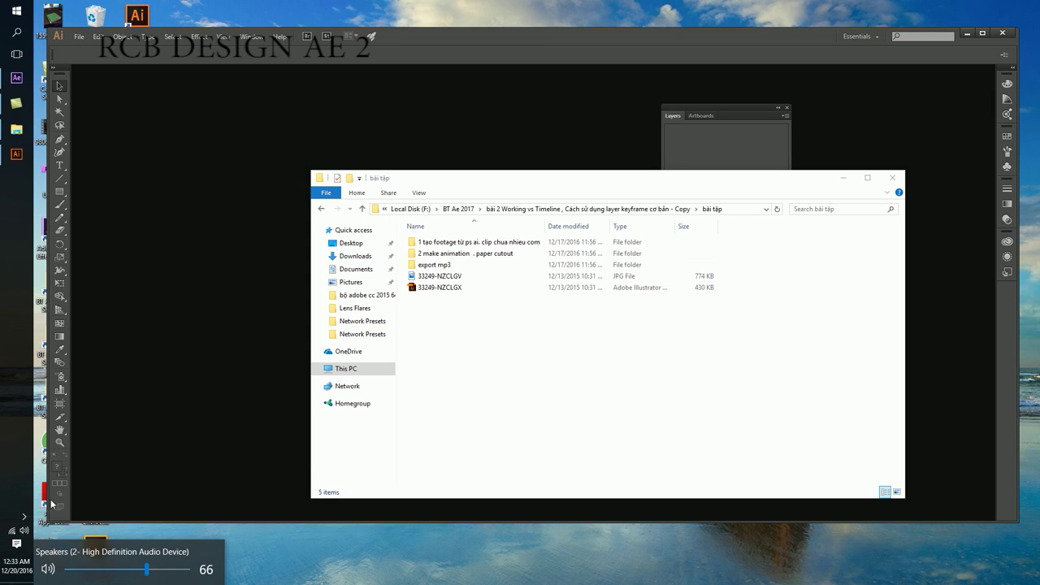
pyautogui.click(442, 246)
pyautogui.doubleClick(441, 246)
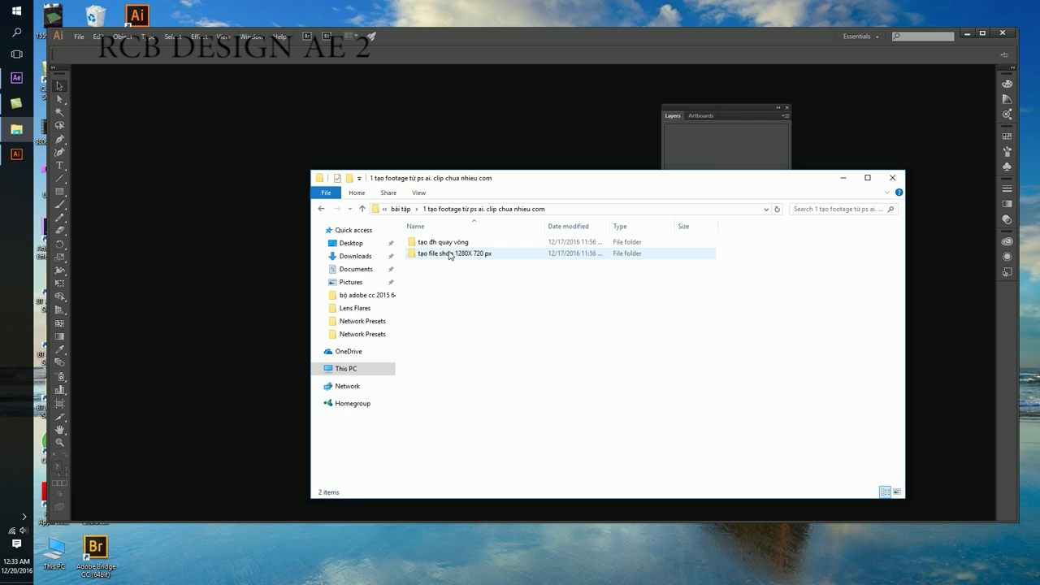
pyautogui.click(460, 244)
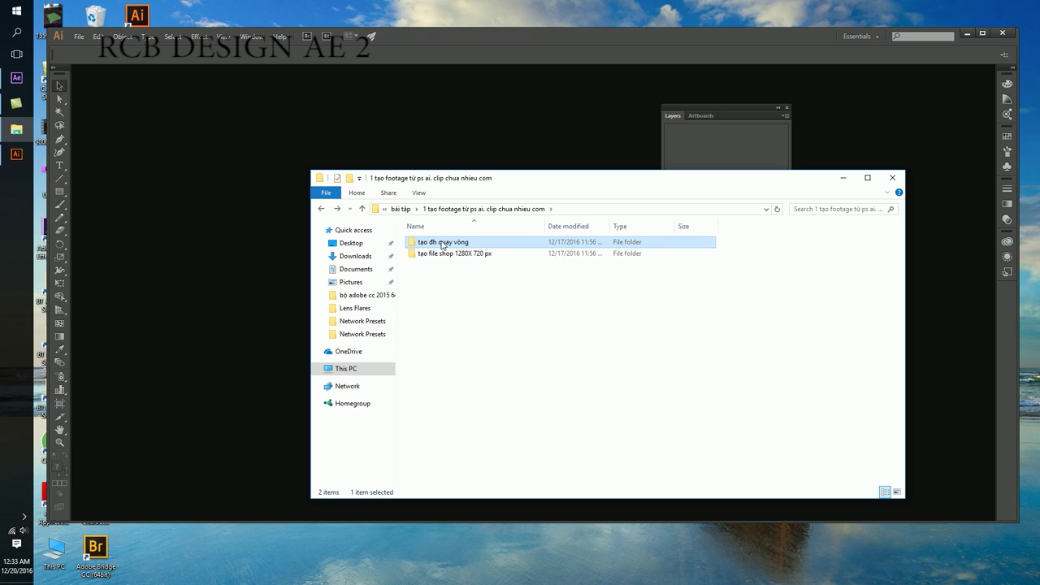
pyautogui.doubleClick(443, 246)
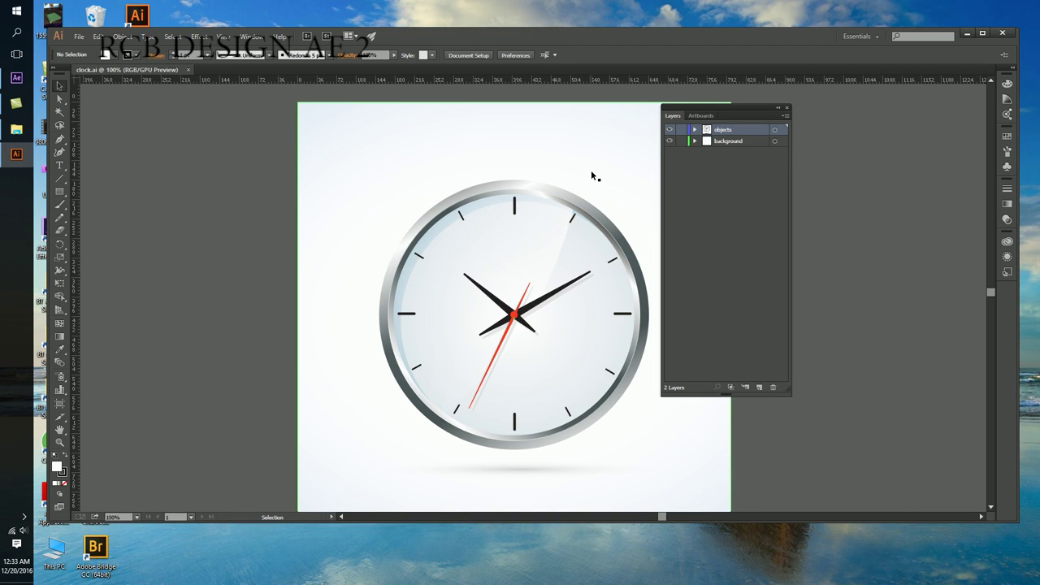
# Delete the background layer from the Layers panel and confirm, keeping only the objects layer
pyautogui.moveTo(594, 176)
pyautogui.mouseDown()
pyautogui.moveTo(355, 214)
pyautogui.moveTo(325, 185)
pyautogui.mouseUp()
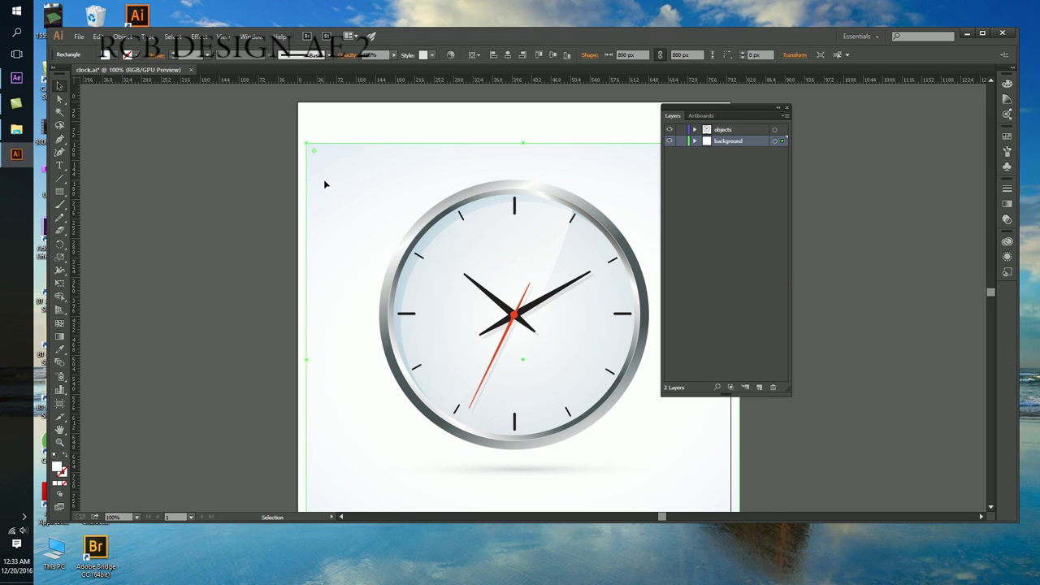
pyautogui.hotkey('ctrl', 'z')
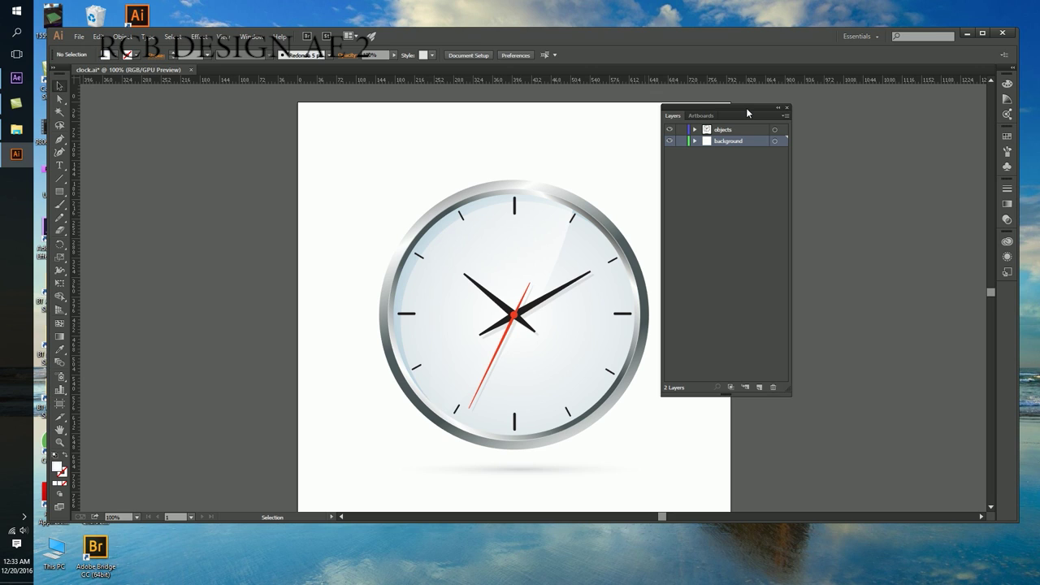
pyautogui.moveTo(747, 113); pyautogui.dragTo(862, 117)
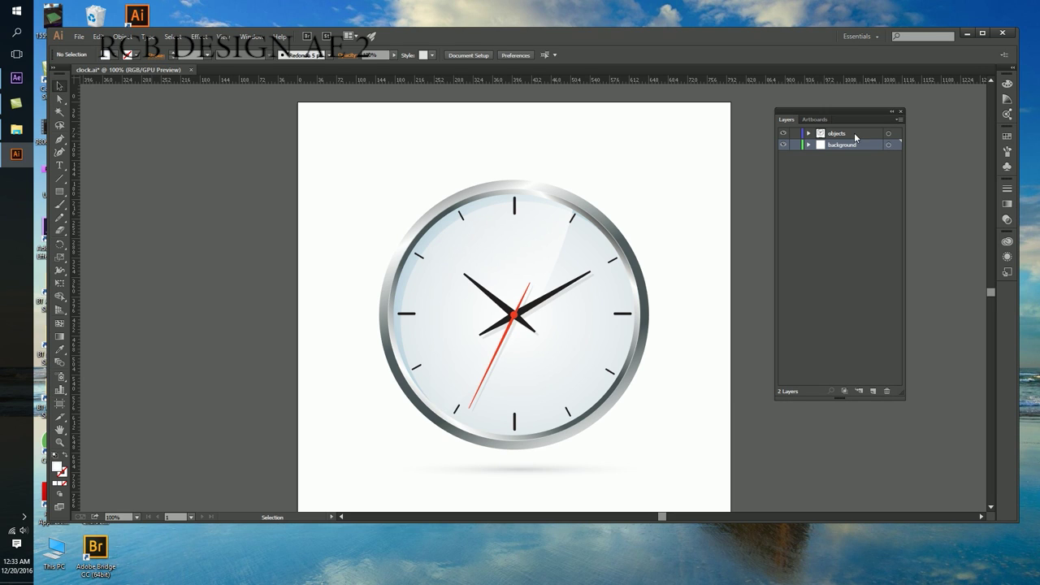
pyautogui.click(886, 391)
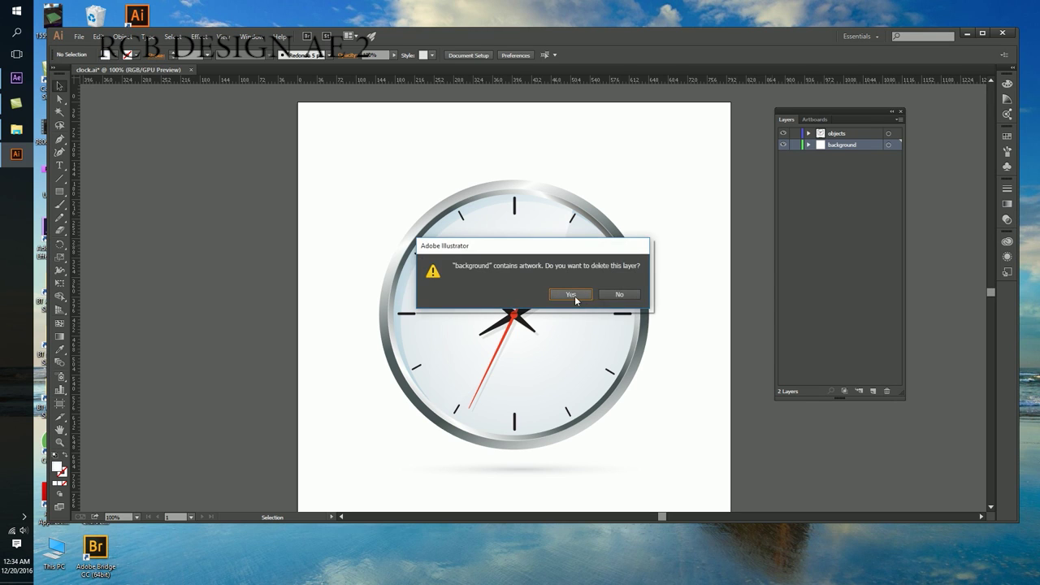
pyautogui.click(573, 296)
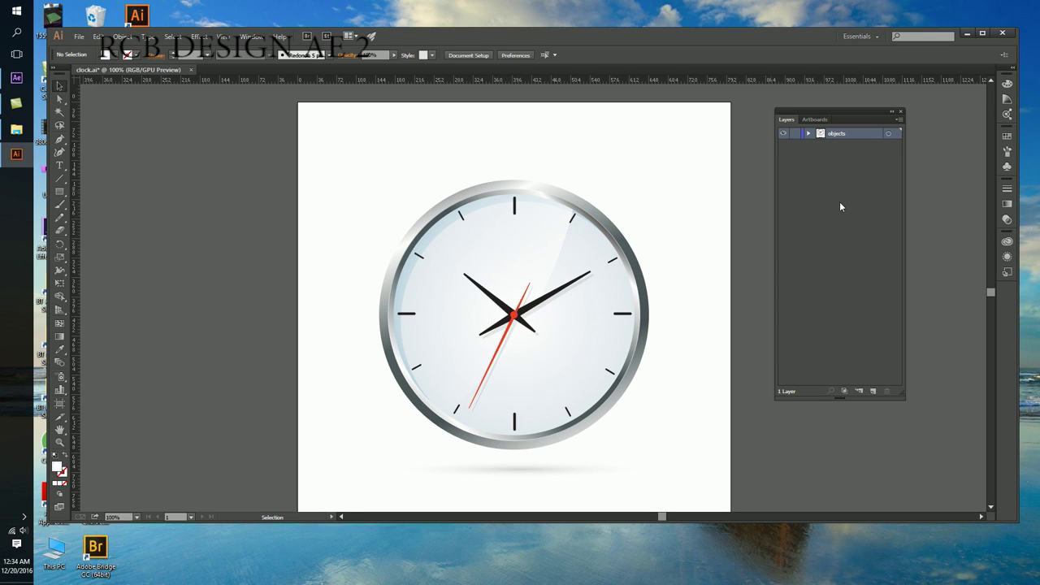
pyautogui.hotkey('ctrl', 'a')
pyautogui.click(244, 192)
# Select the clock and ungroup it twice to separate the face from the hands
pyautogui.moveTo(245, 192); pyautogui.dragTo(750, 295)
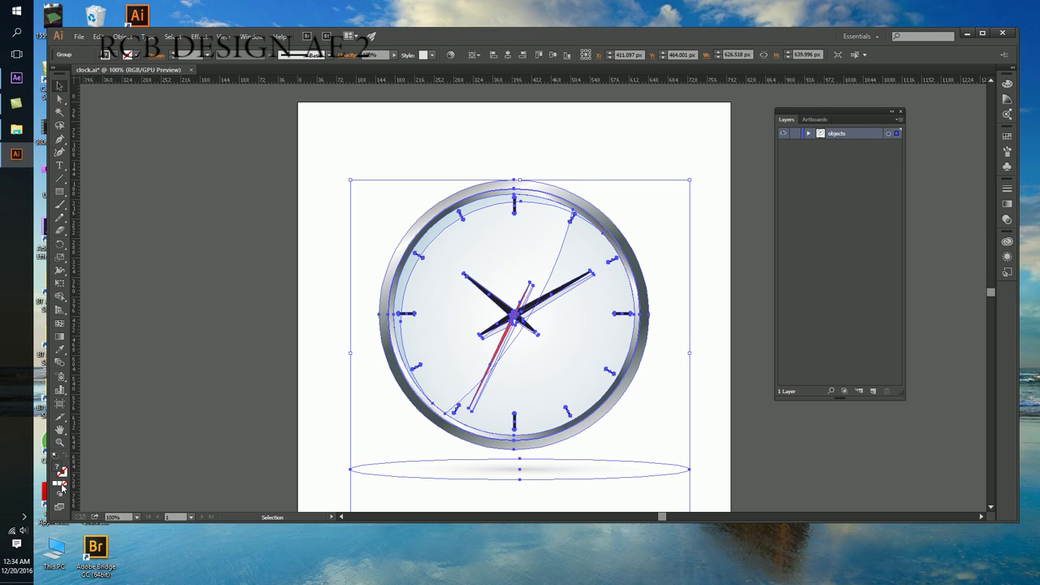
pyautogui.click(24, 516)
pyautogui.click(775, 206)
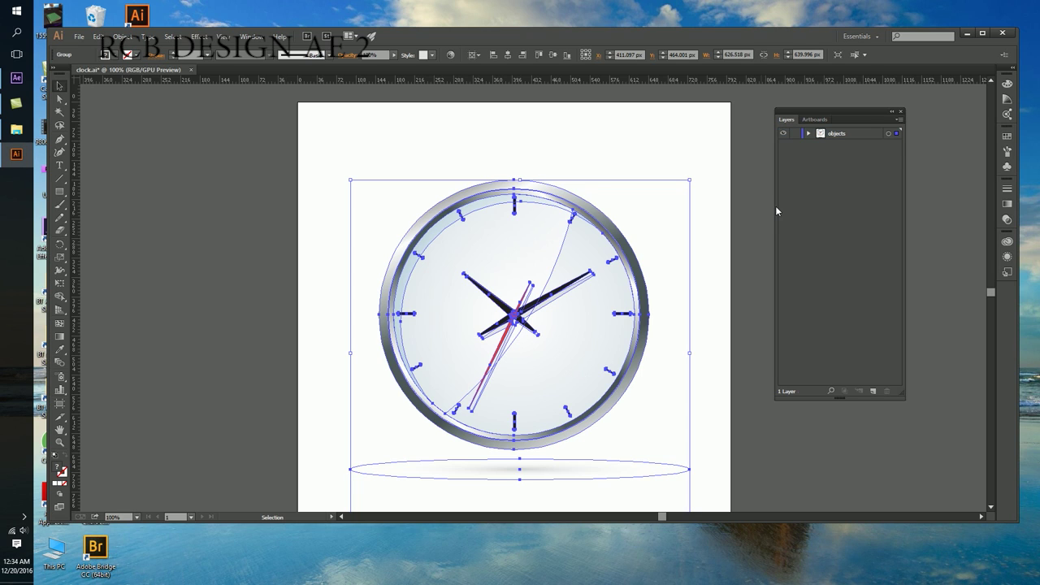
pyautogui.click(288, 279)
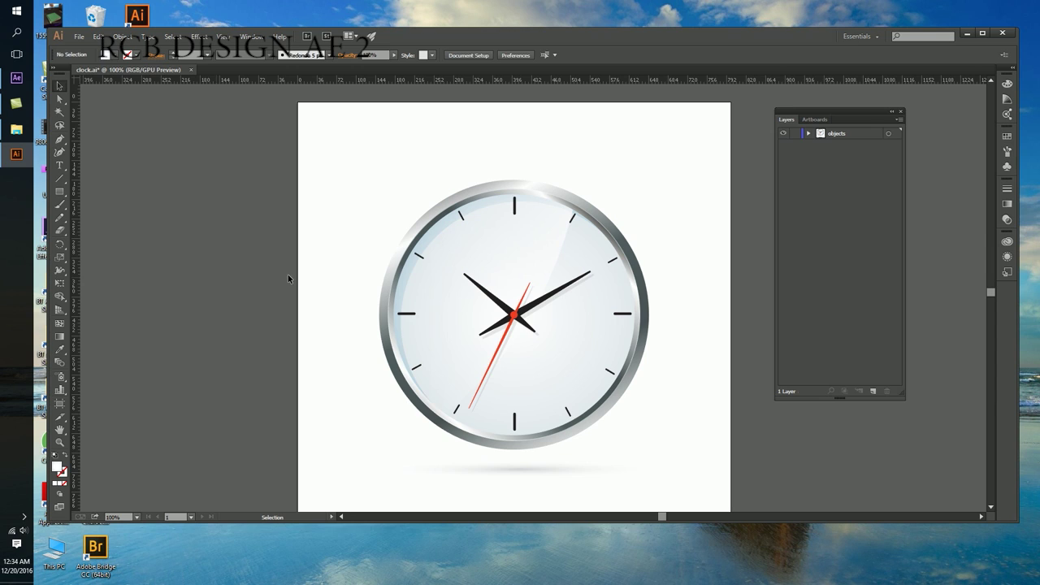
pyautogui.click(497, 262)
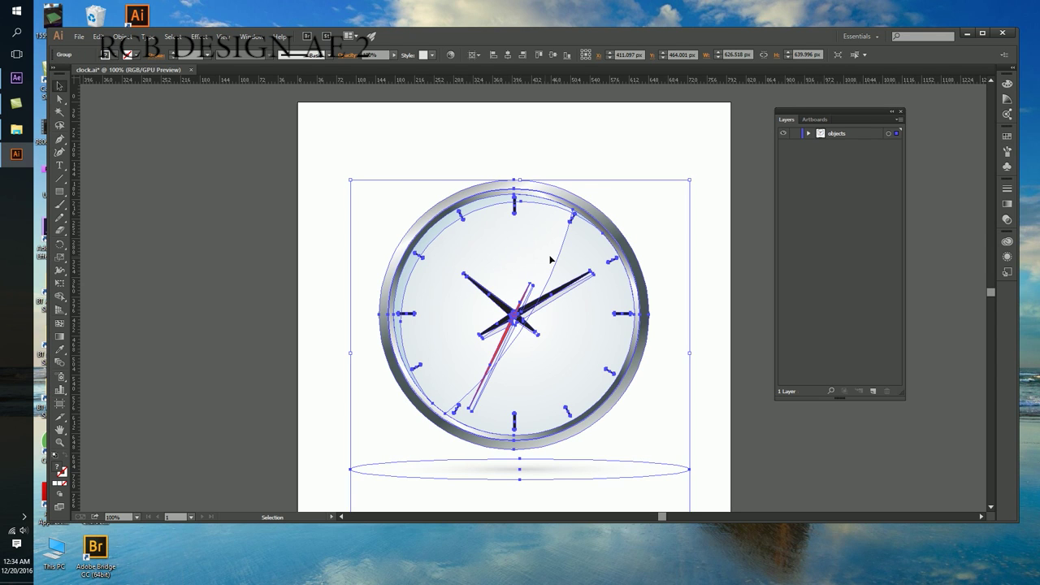
pyautogui.click(190, 242)
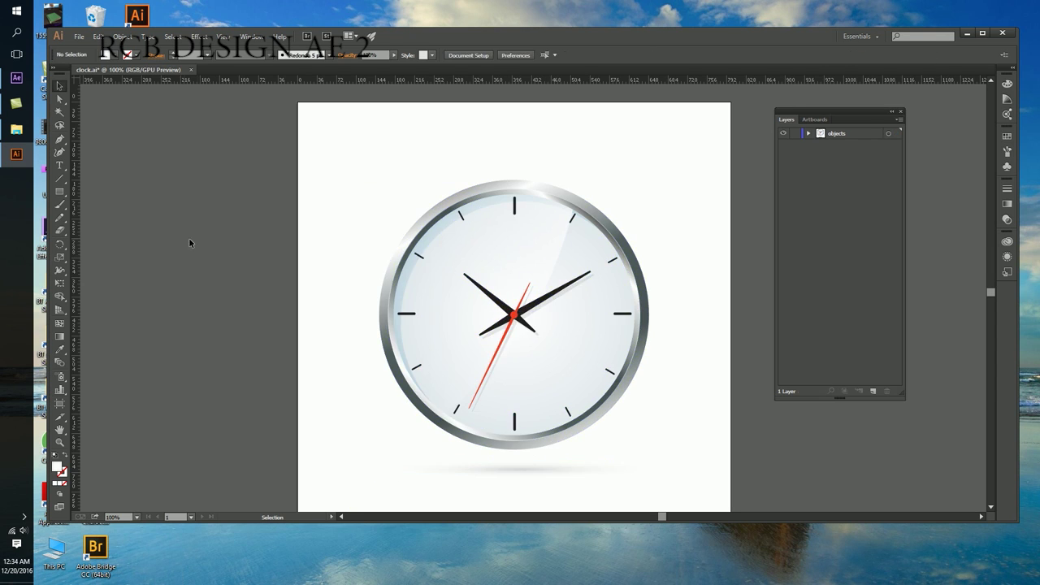
pyautogui.click(437, 265)
pyautogui.rightClick(486, 253)
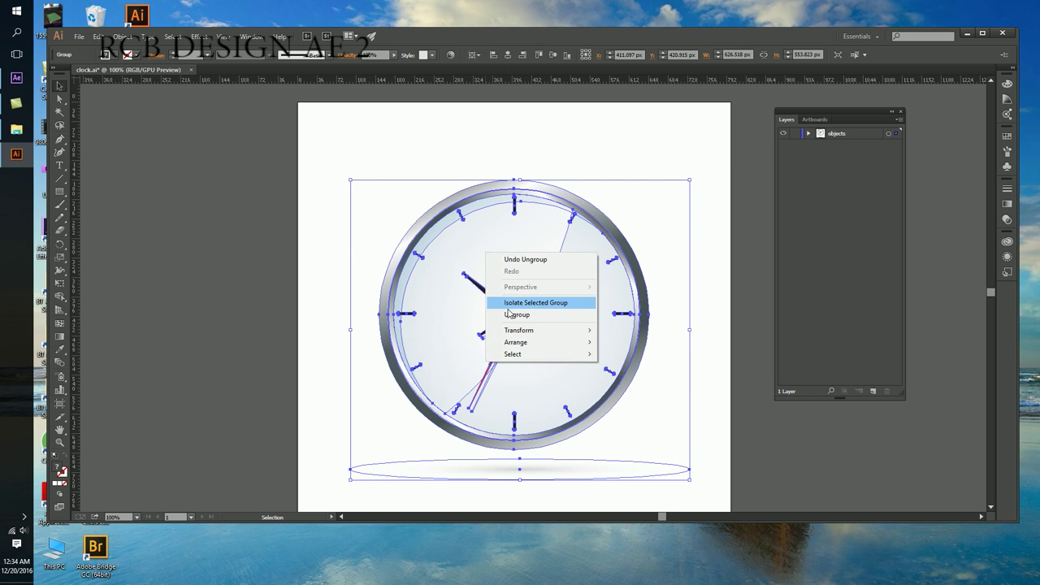
pyautogui.click(509, 303)
pyautogui.rightClick(500, 239)
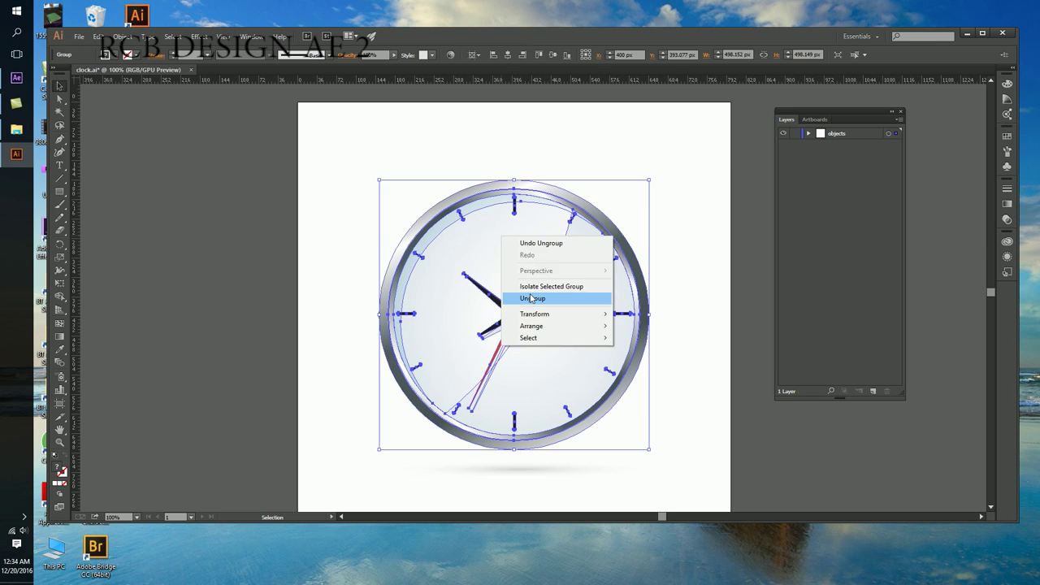
pyautogui.click(532, 298)
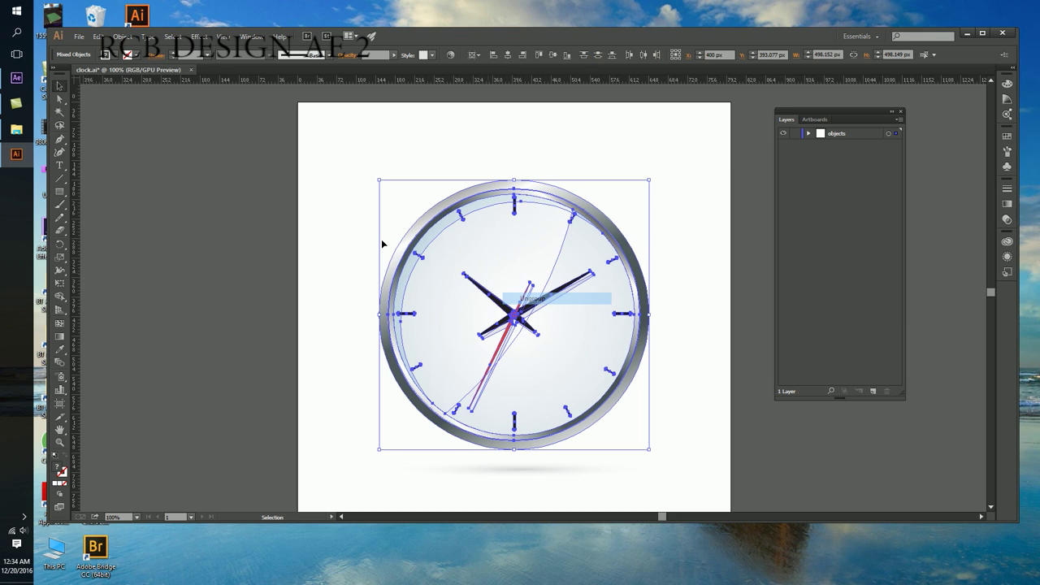
# Select the clock-face and rim parts and hide them, leaving the three hands and shadow
pyautogui.moveTo(383, 243); pyautogui.dragTo(610, 235)
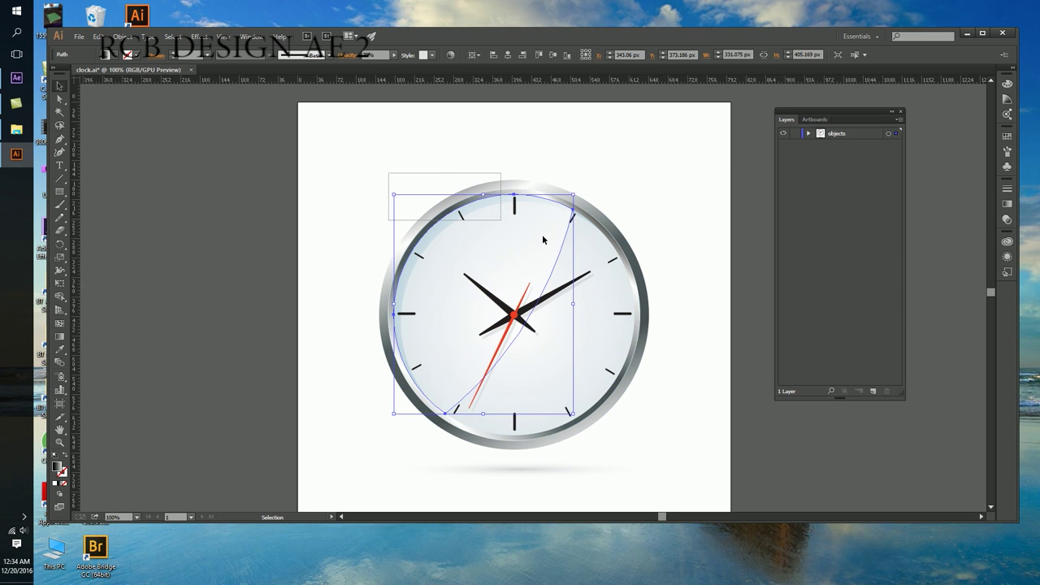
pyautogui.hotkey('ctrl', 'shift', 'a')
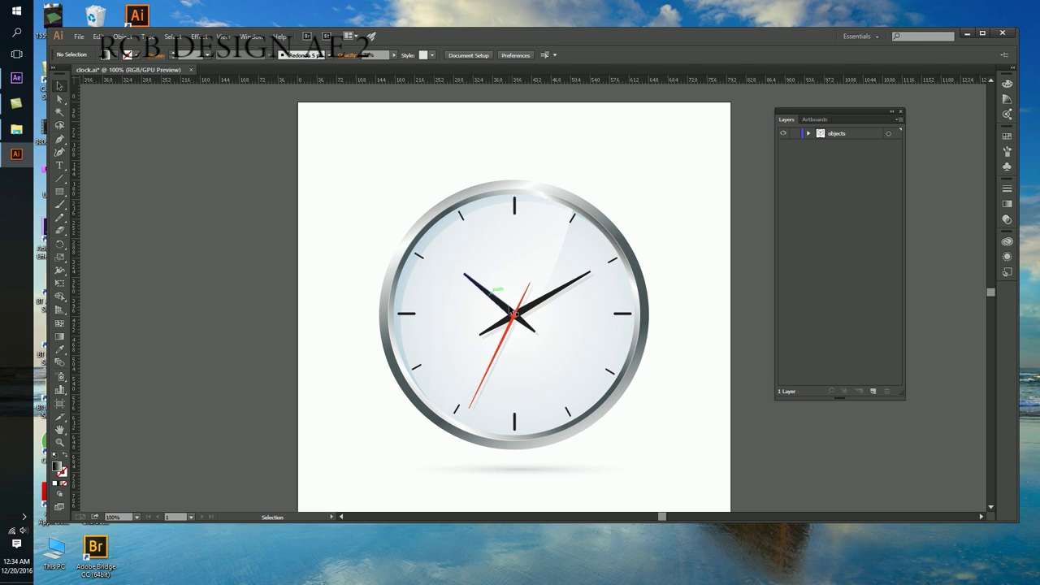
pyautogui.hotkey('ctrl', 'a')
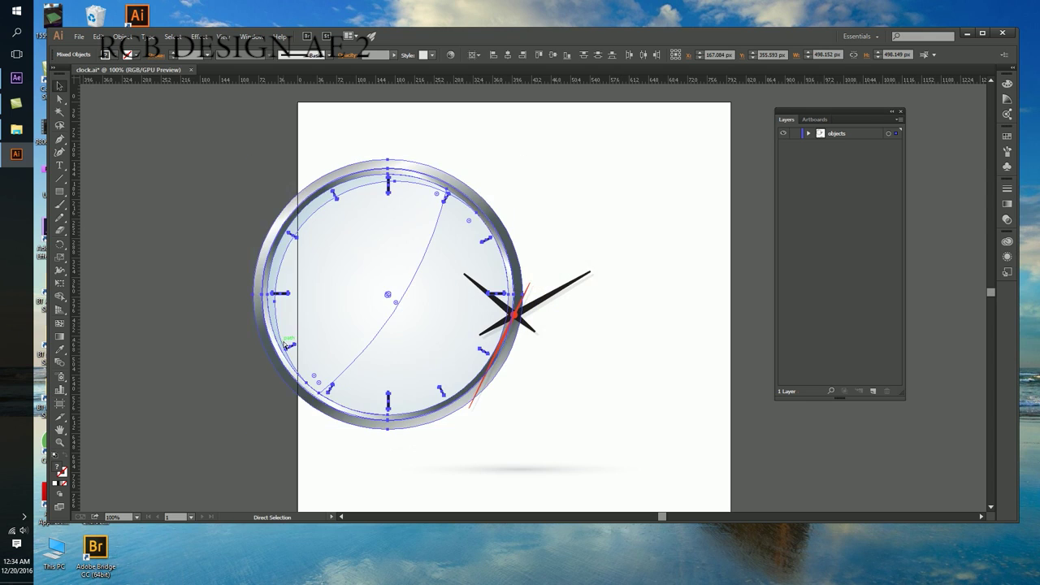
pyautogui.press('a')
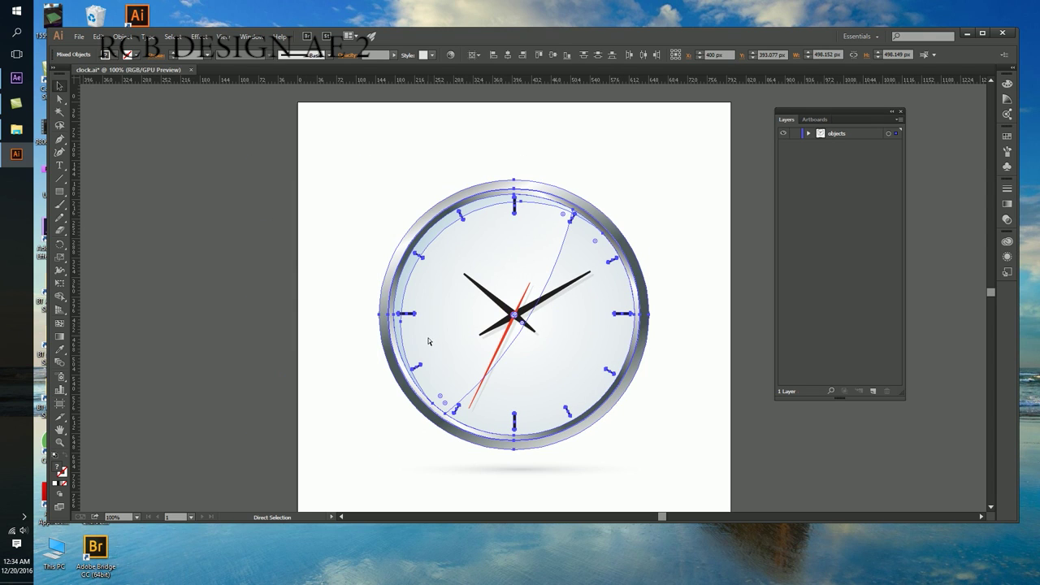
pyautogui.press('v')
pyautogui.moveTo(475, 235); pyautogui.dragTo(284, 223)
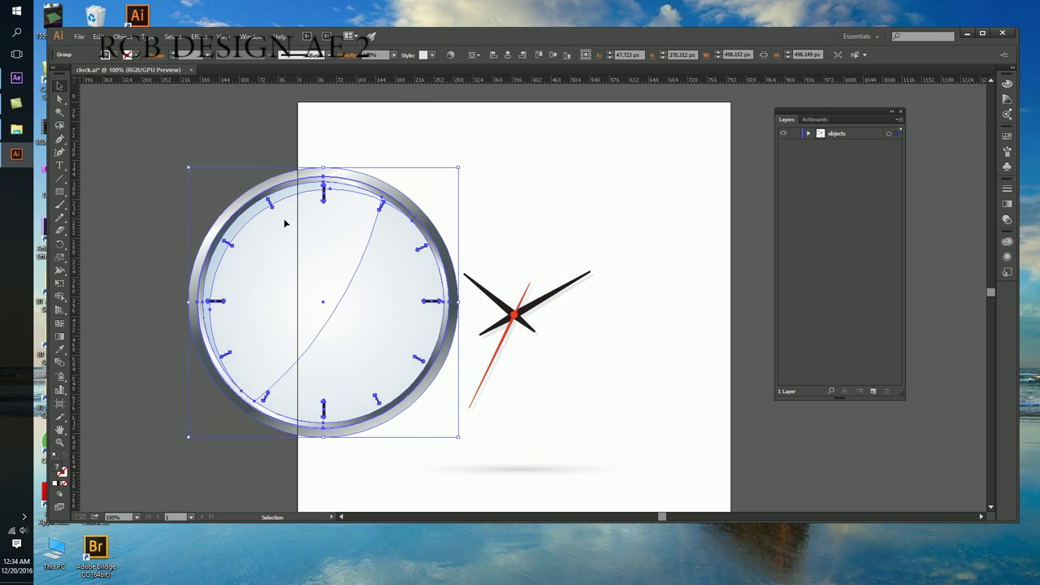
pyautogui.hotkey('ctrl', 'z')
pyautogui.press('Delete')
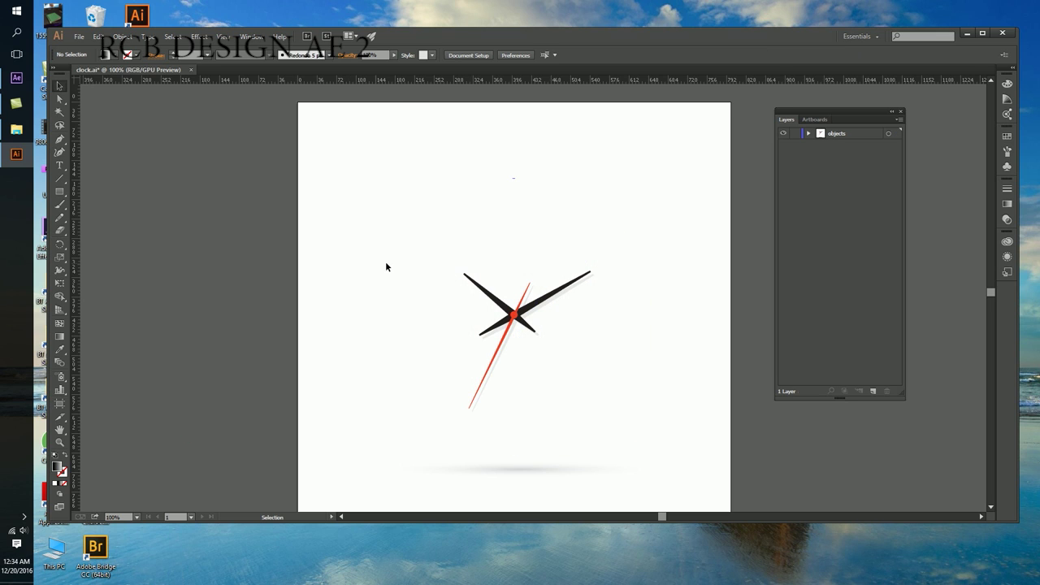
# Select the black hand, nudge it up-left, and move it back into place
pyautogui.scroll(3, 492, 307)
pyautogui.click(524, 299)
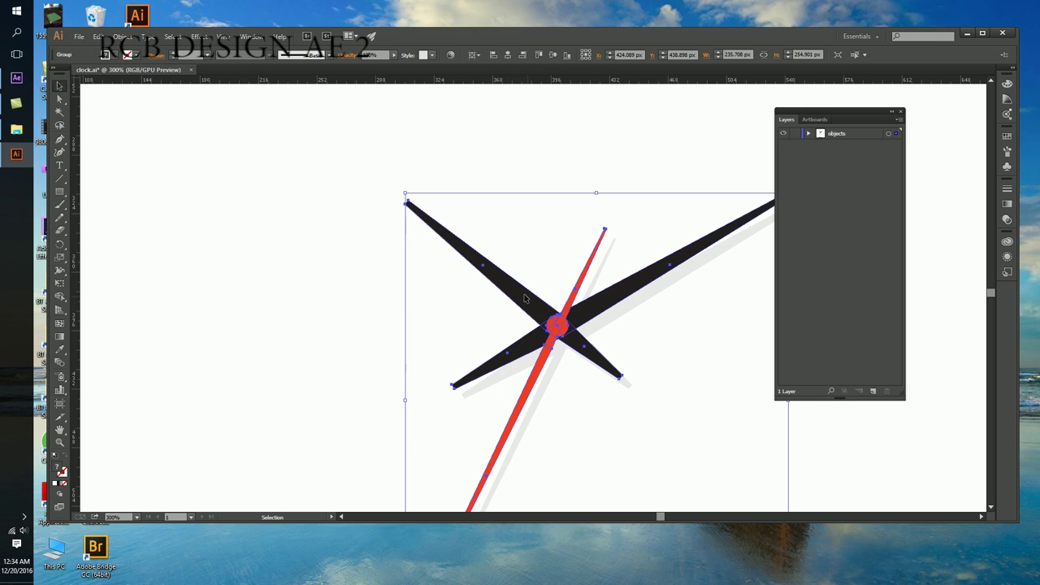
pyautogui.click(525, 299)
pyautogui.moveTo(524, 299); pyautogui.dragTo(482, 284)
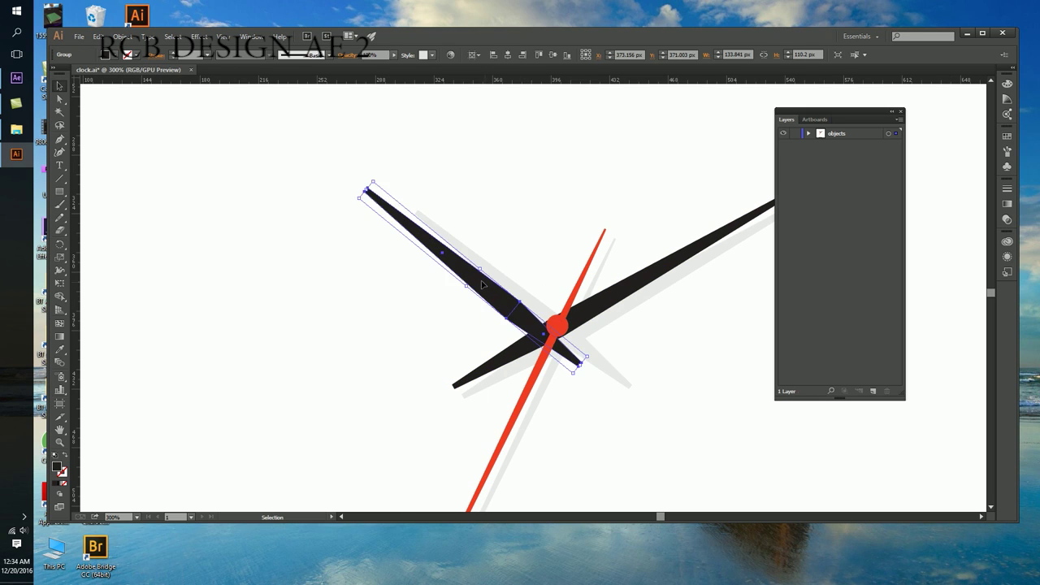
pyautogui.moveTo(482, 285); pyautogui.dragTo(523, 298)
pyautogui.press('a')
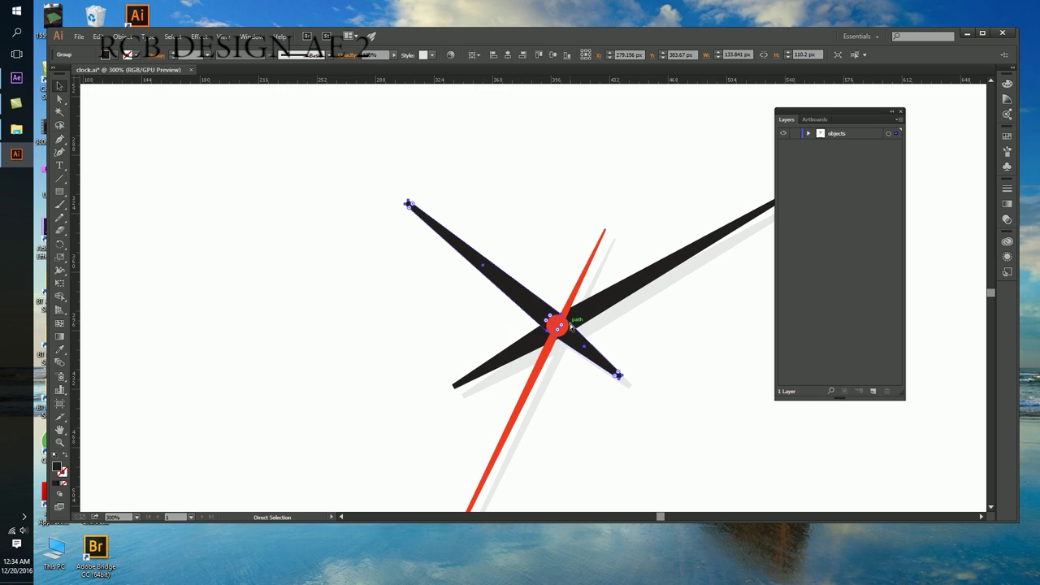
pyautogui.press('v')
pyautogui.click(684, 336)
# Select the red second hand and centre circle, then Show All with Ctrl+Alt+3
pyautogui.moveTo(547, 367); pyautogui.dragTo(542, 347)
pyautogui.press('a')
pyautogui.scroll(3, 561, 345)
pyautogui.keyDown('shift'); pyautogui.click(551, 325); pyautogui.keyUp('shift')
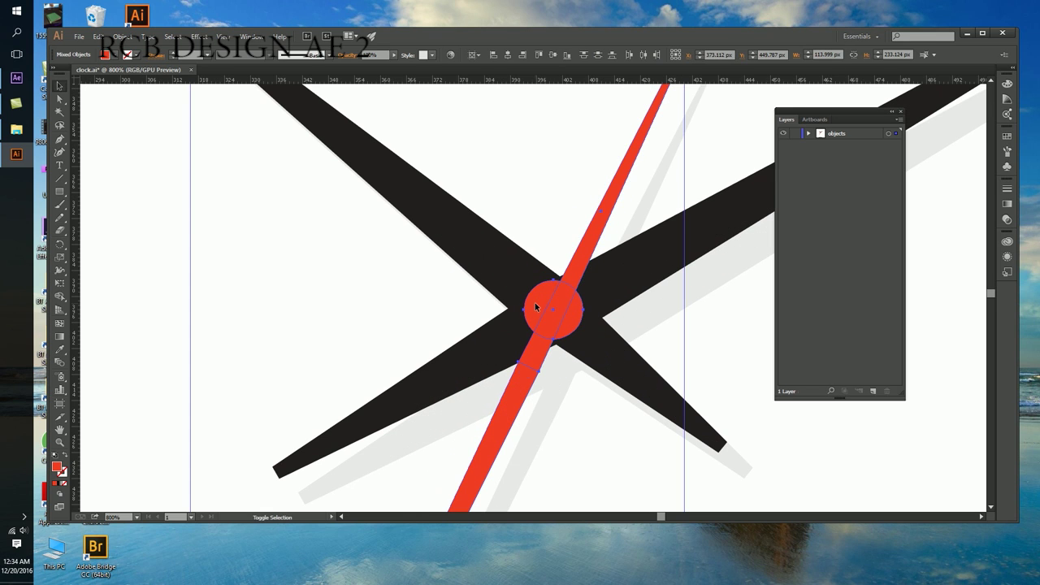
pyautogui.click(537, 309)
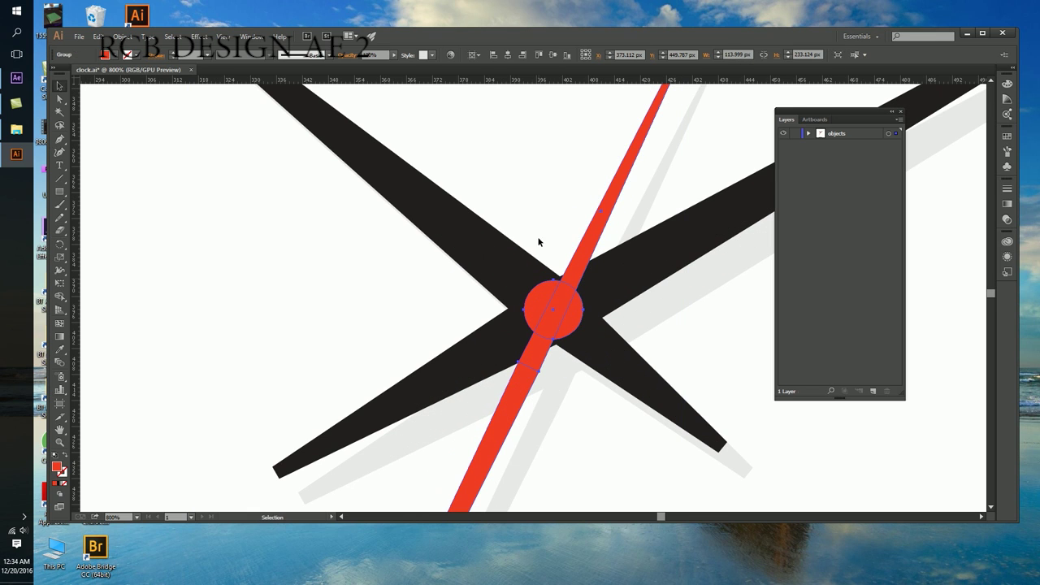
pyautogui.scroll(-4, 538, 242)
pyautogui.click(552, 256)
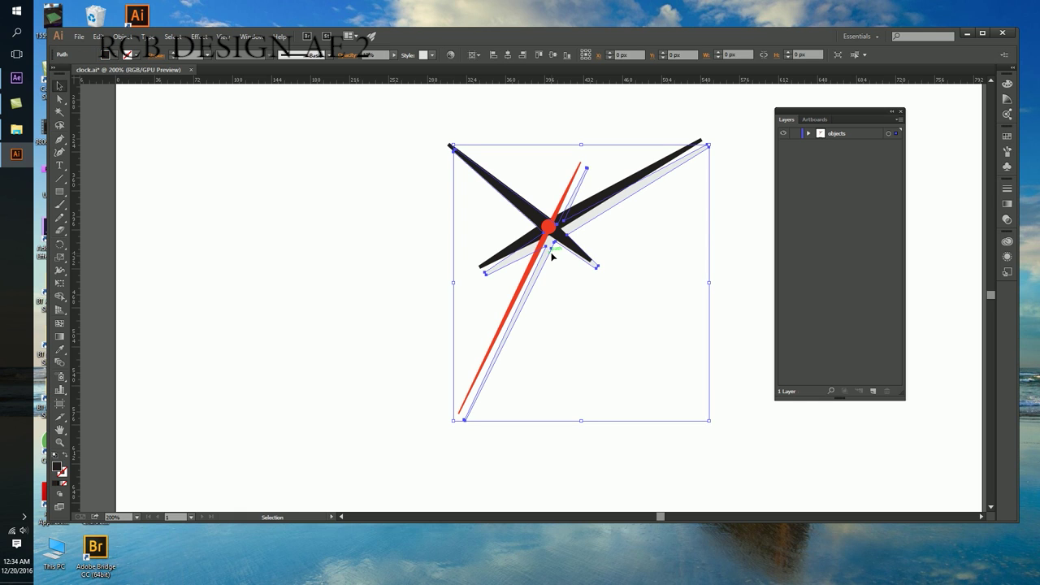
pyautogui.hotkey('ctrl', 'alt', '3')
pyautogui.click(242, 244)
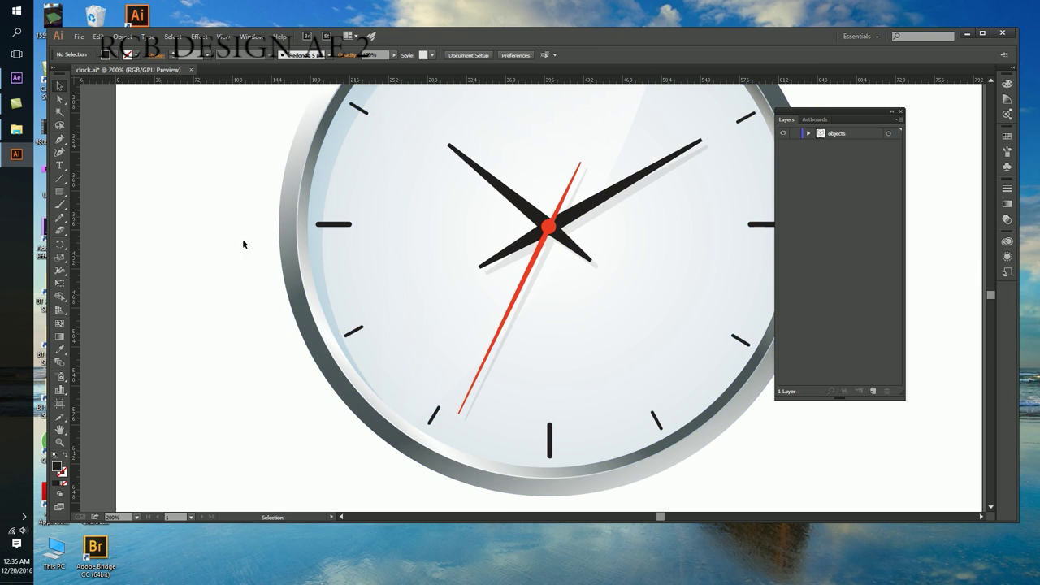
pyautogui.scroll(-2, 243, 244)
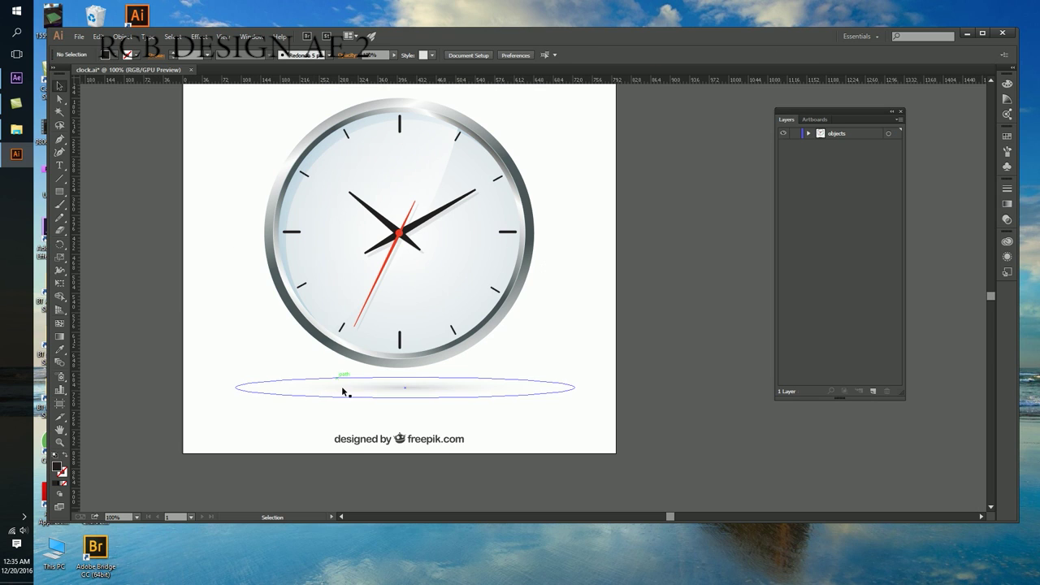
pyautogui.click(394, 389)
pyautogui.click(395, 441)
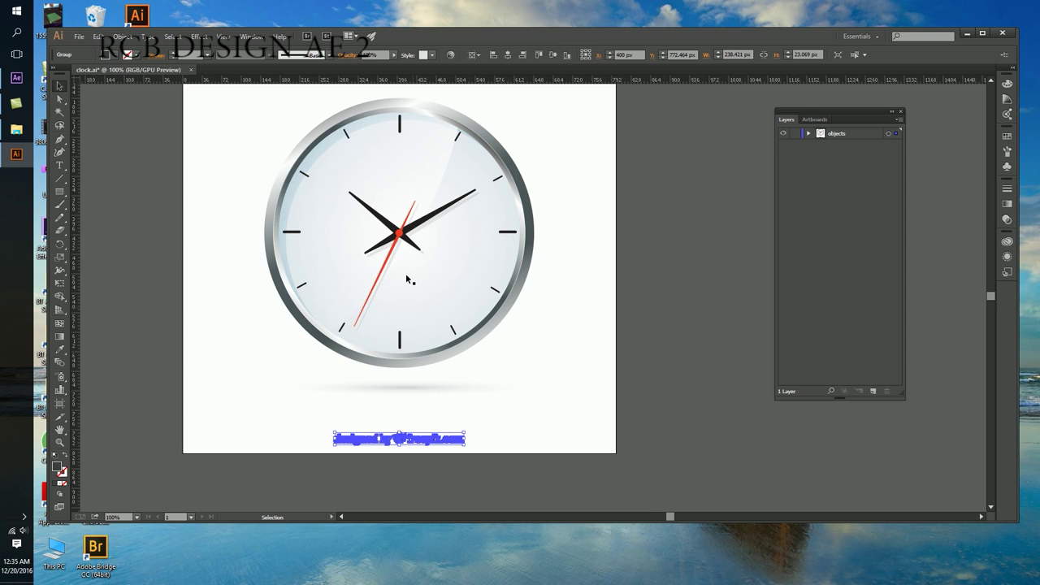
pyautogui.click(390, 238)
pyautogui.hotkey('ctrl', '=')
pyautogui.hotkey('ctrl', '=')
pyautogui.hotkey('ctrl', '=')
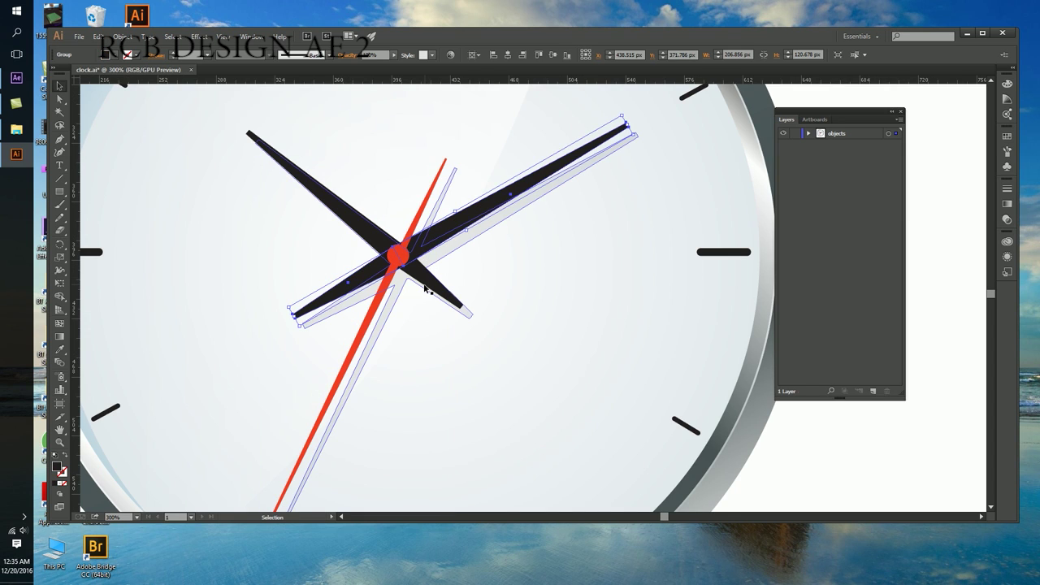
pyautogui.hotkey('ctrl', '-')
pyautogui.hotkey('ctrl', '-')
pyautogui.hotkey('ctrl', '-')
pyautogui.click(395, 309)
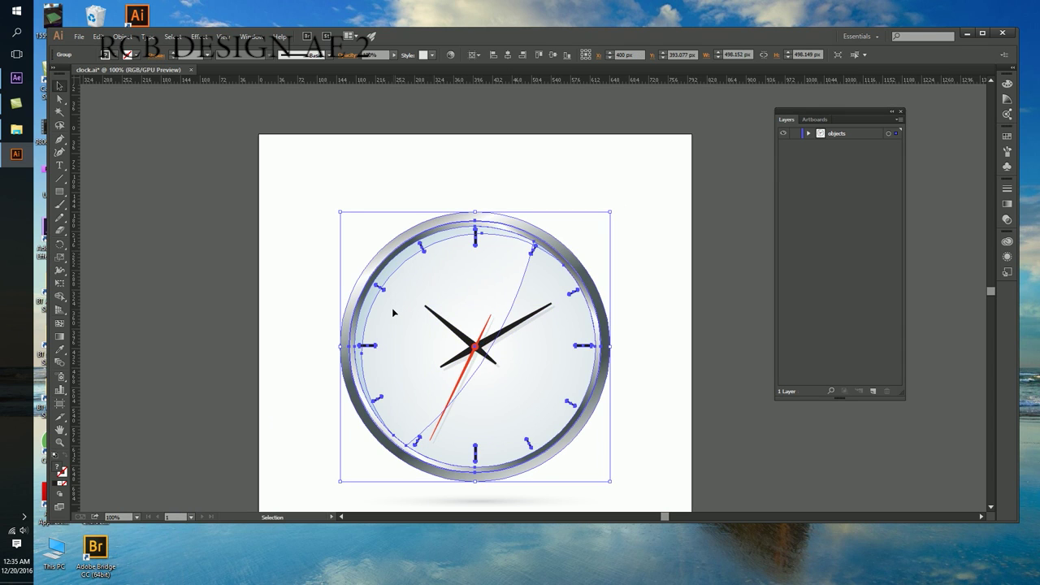
pyautogui.click(260, 278)
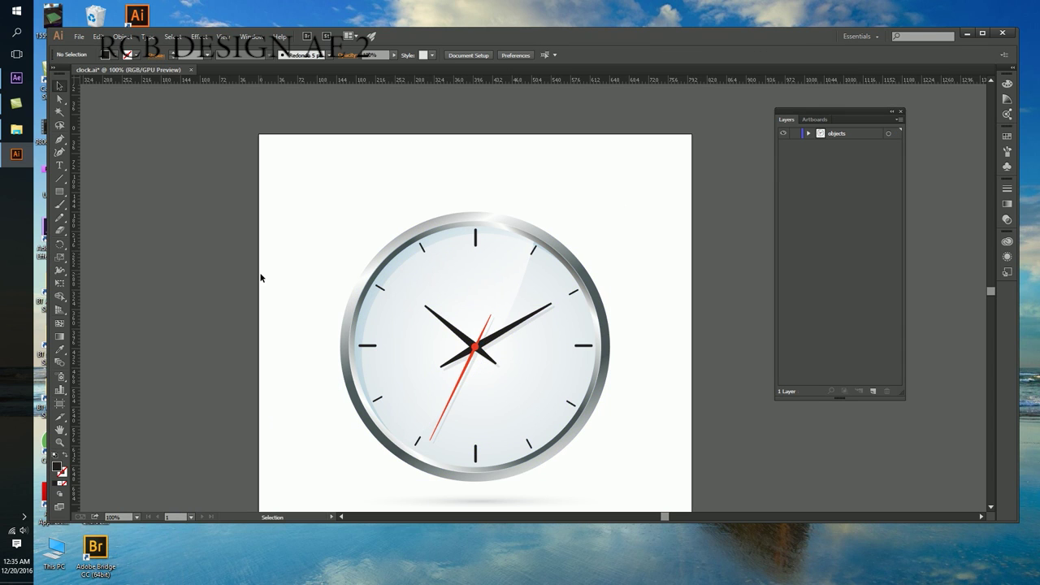
pyautogui.moveTo(547, 280); pyautogui.dragTo(172, 218)
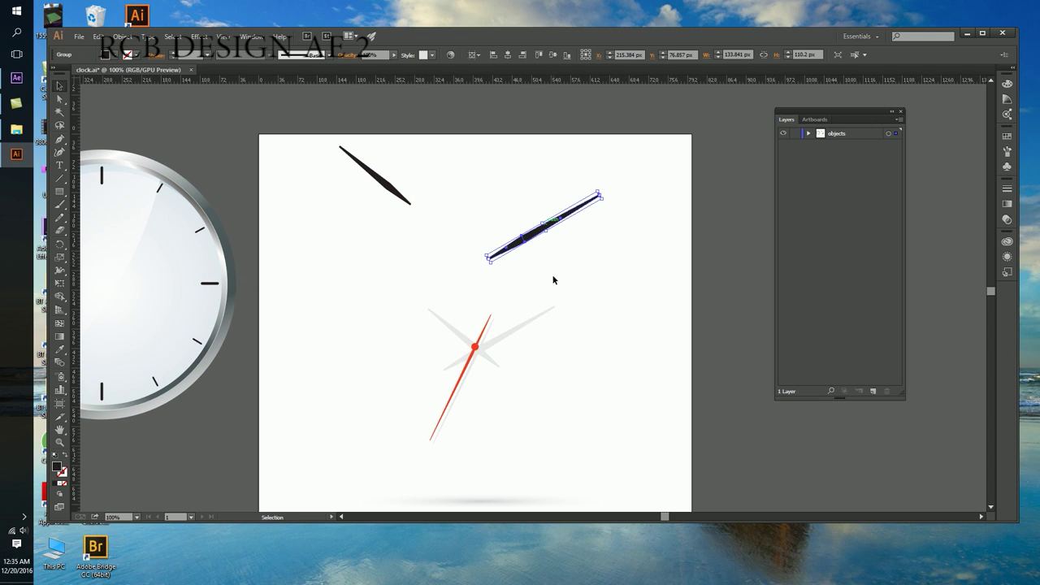
pyautogui.moveTo(464, 344); pyautogui.dragTo(371, 290)
pyautogui.moveTo(479, 348); pyautogui.dragTo(604, 326)
pyautogui.scroll(-1, 604, 327)
pyautogui.moveTo(291, 115); pyautogui.dragTo(491, 239)
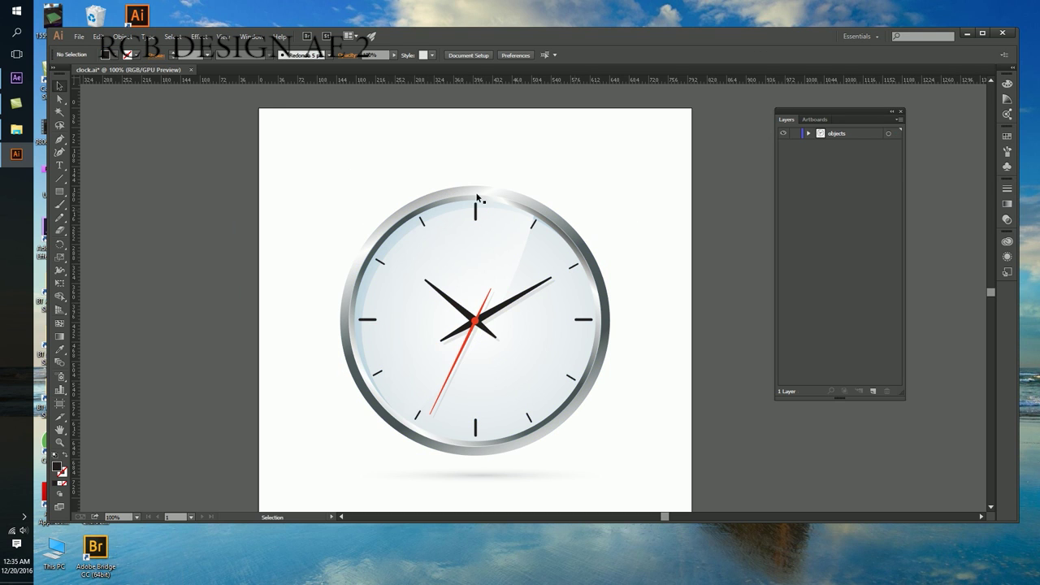
pyautogui.click(890, 138)
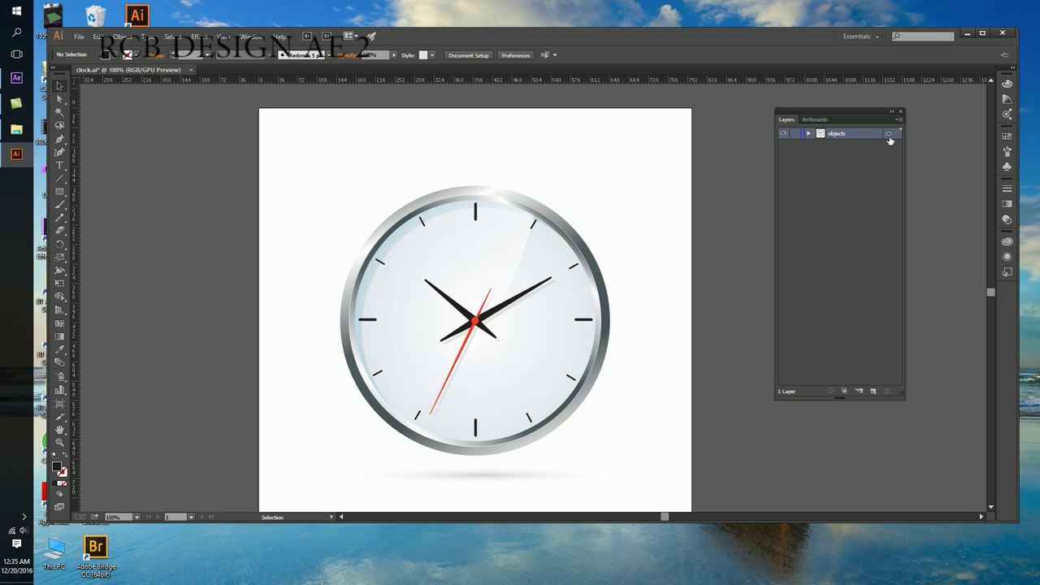
# Release the objects layer to layers in sequence, toggling Layer 2 and Layer 7 to check them
pyautogui.click(899, 120)
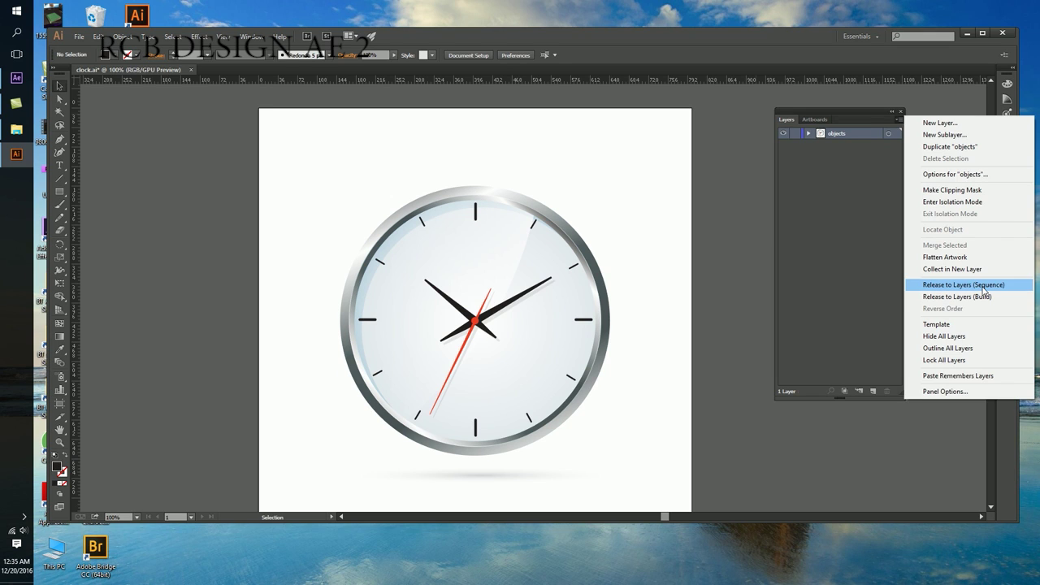
pyautogui.click(983, 286)
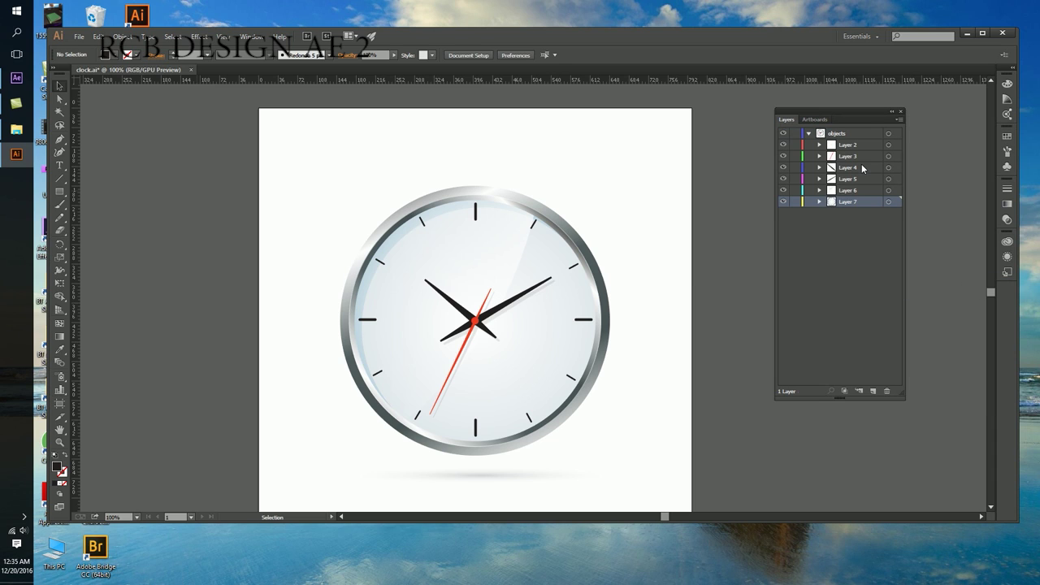
pyautogui.click(850, 145)
pyautogui.click(783, 145)
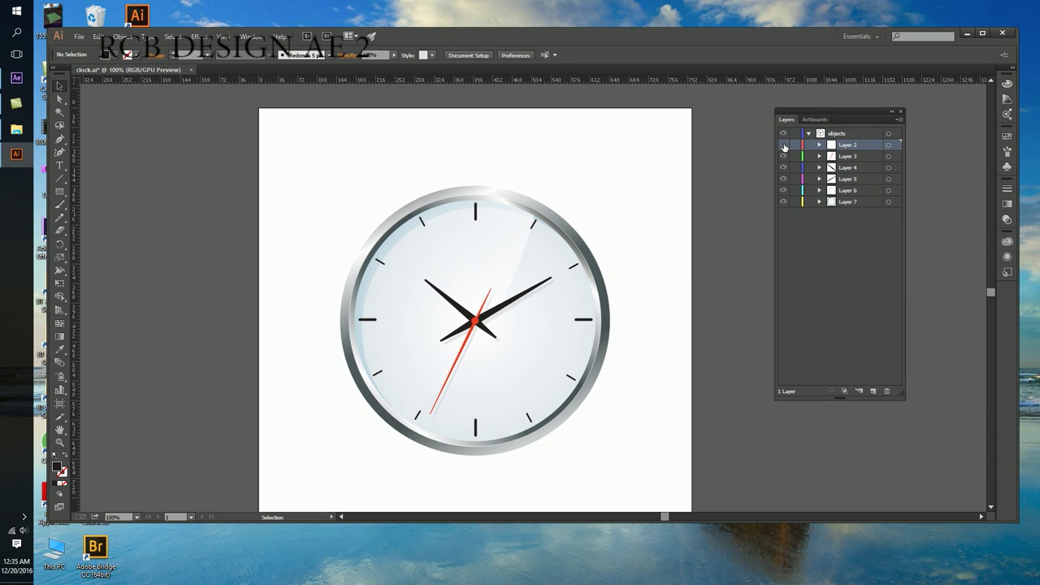
pyautogui.click(784, 146)
pyautogui.click(849, 202)
pyautogui.click(784, 202)
pyautogui.click(784, 202)
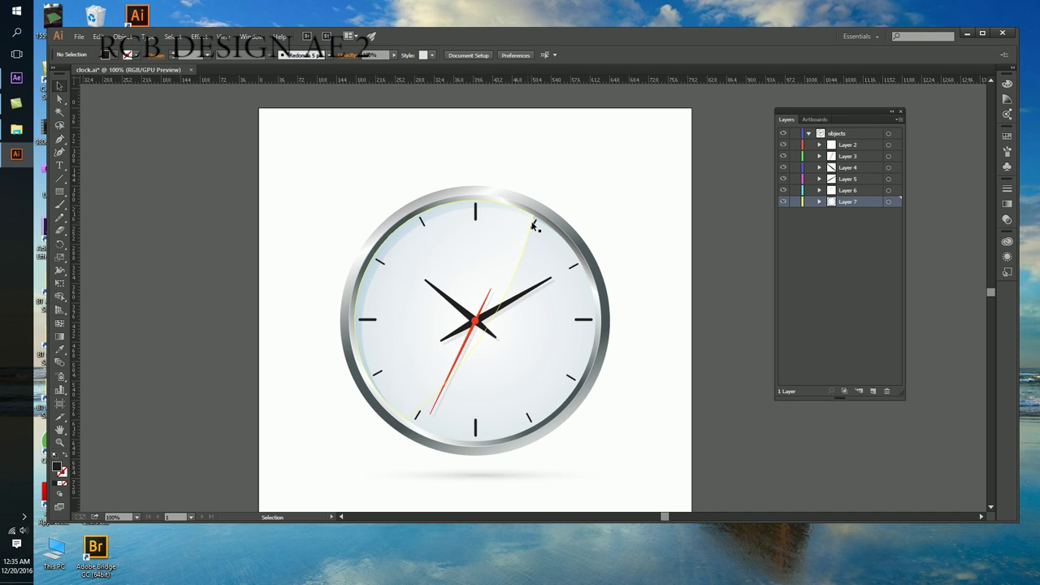
# Move Layers 2–7 to the top level and delete the empty objects layer
pyautogui.click(837, 144)
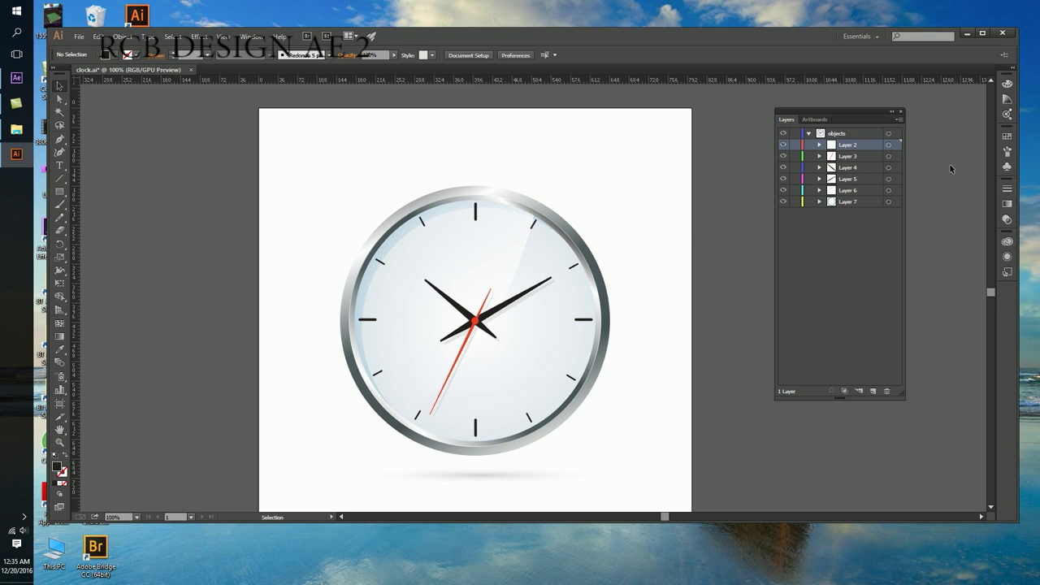
pyautogui.keyDown('shift'); pyautogui.click(886, 199); pyautogui.keyUp('shift')
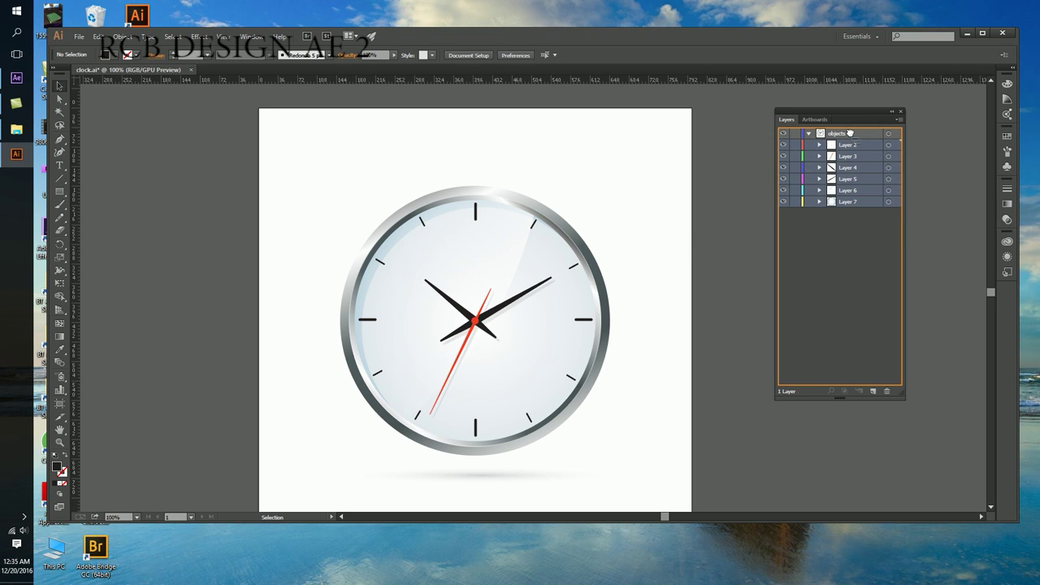
pyautogui.moveTo(849, 154); pyautogui.dragTo(849, 130)
pyautogui.click(829, 200)
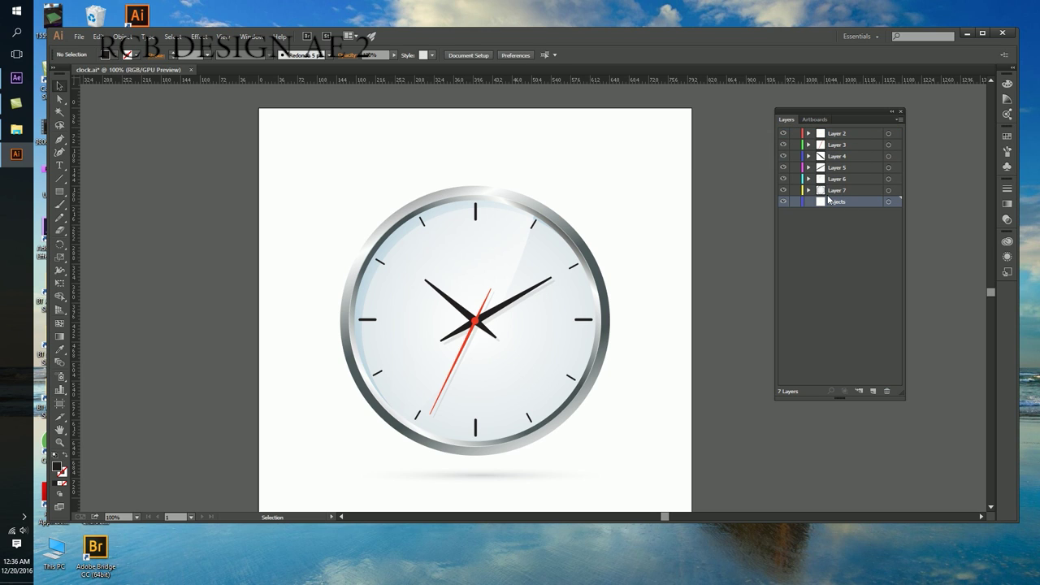
pyautogui.press('Delete')
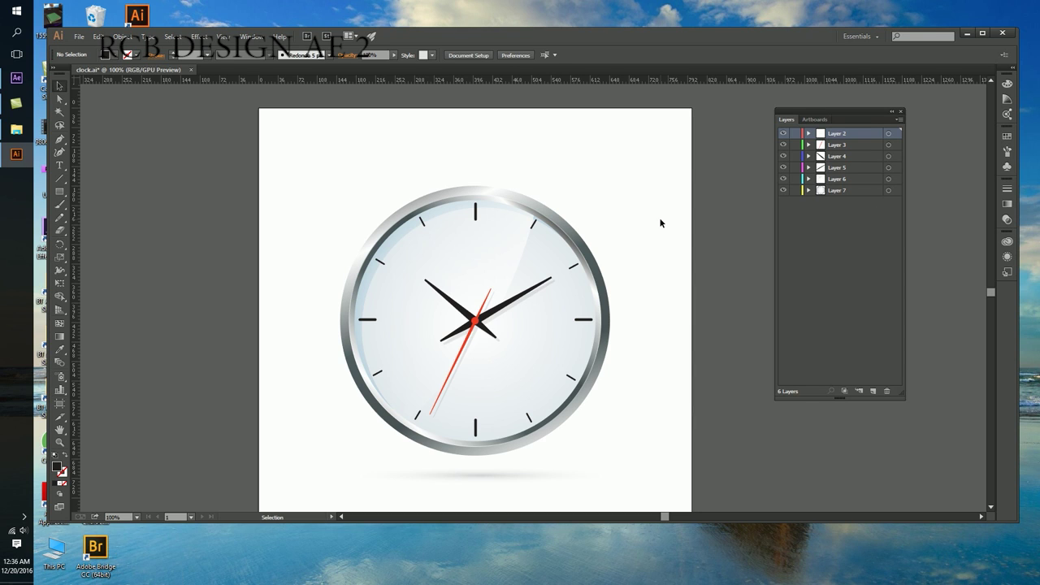
pyautogui.hotkey('shift', 'o')
pyautogui.hotkey('ctrl', '-')
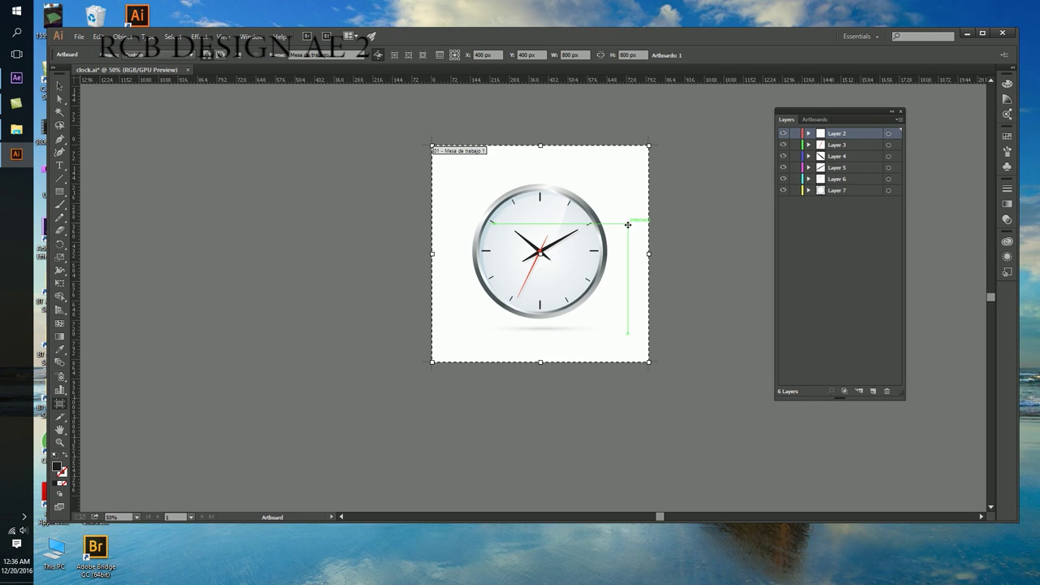
# Try the NTSC DV preset in landscape, then set the artboard preset to HDV 1080
pyautogui.click(188, 55)
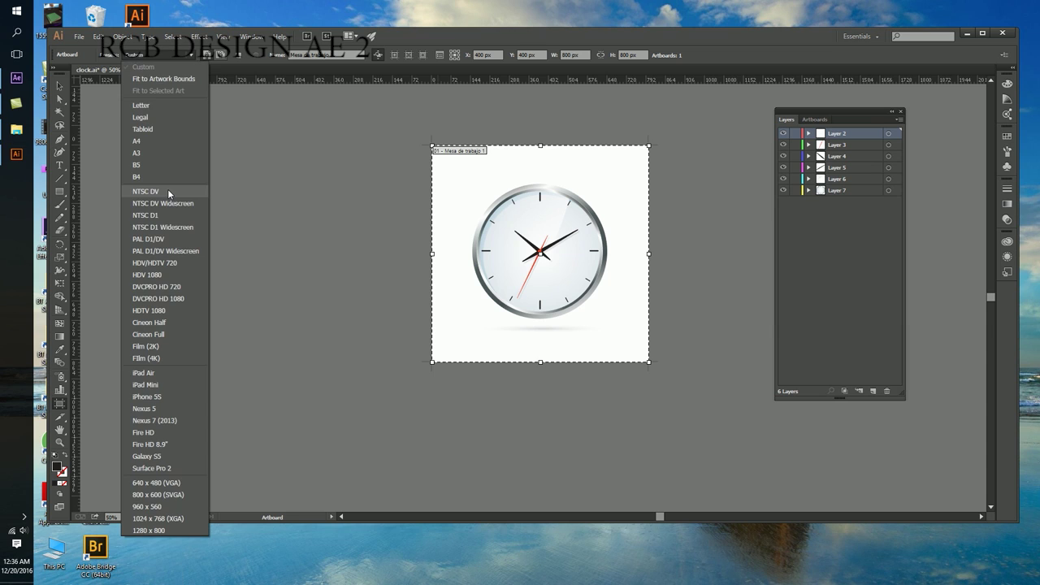
pyautogui.click(169, 193)
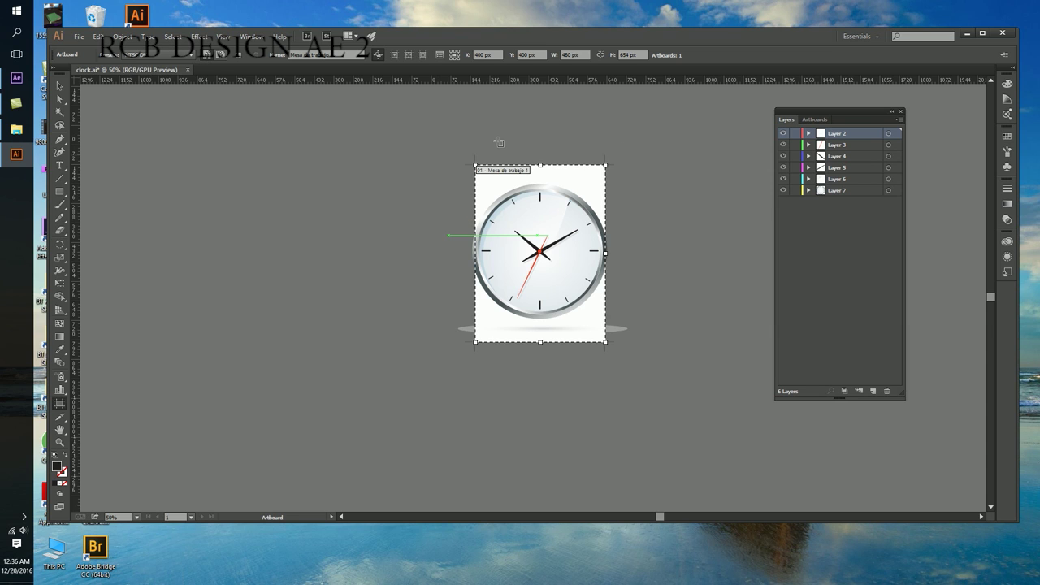
pyautogui.click(220, 54)
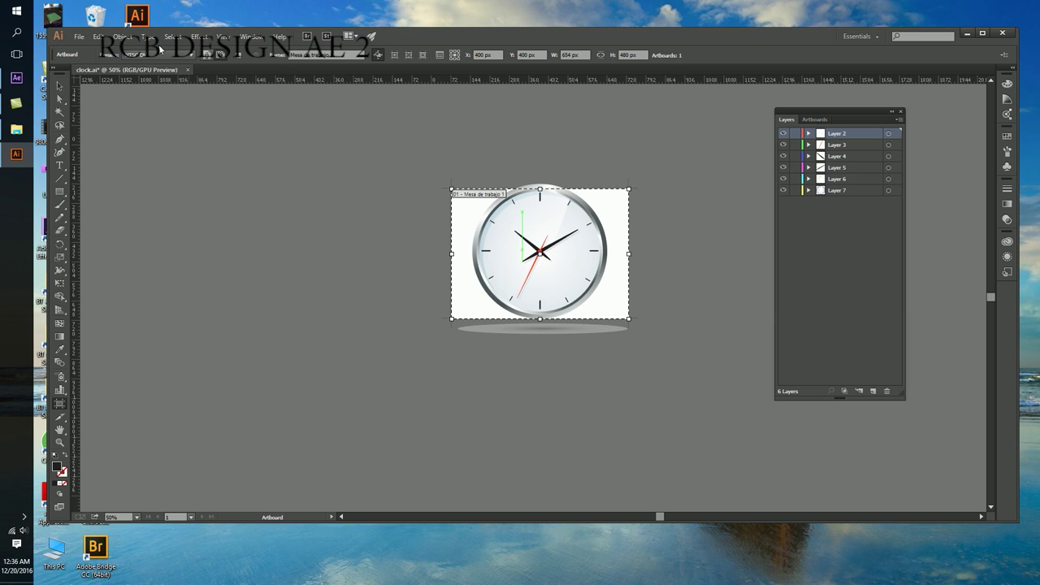
pyautogui.click(188, 54)
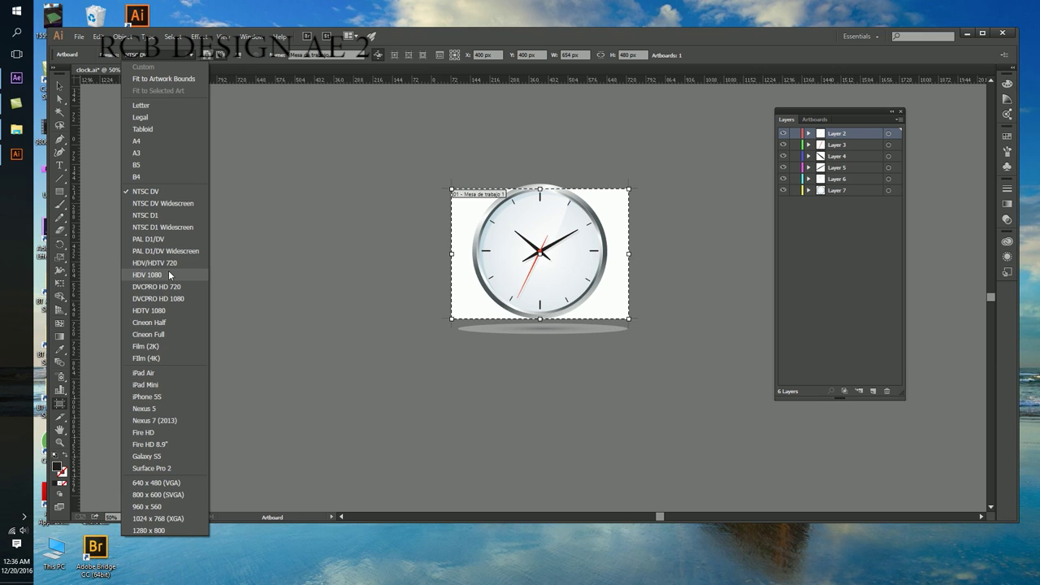
pyautogui.click(148, 274)
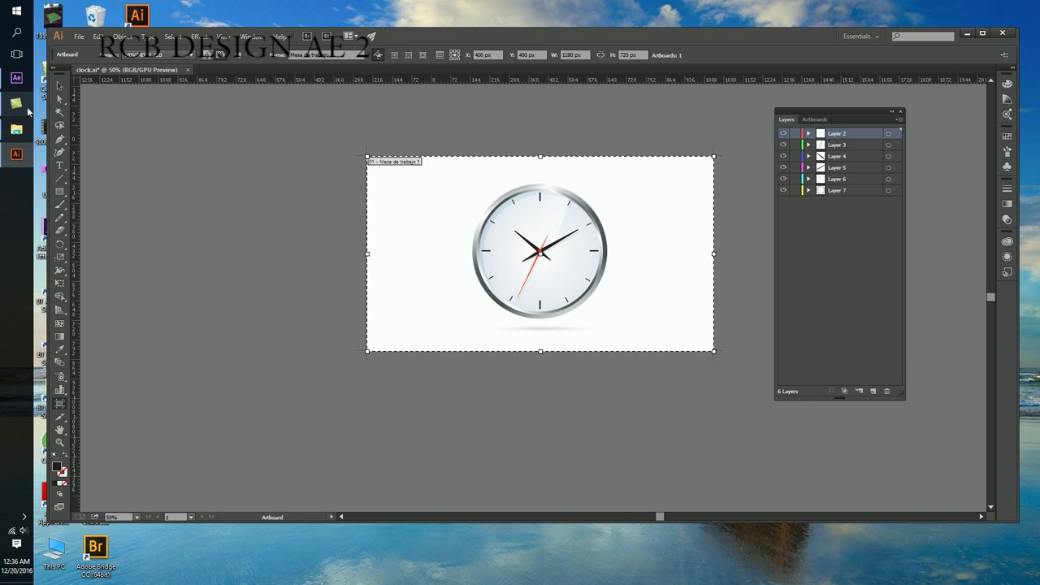
# Select all the clock objects and save them to the Desktop as clock.ai in Illustrator format
pyautogui.press('v')
pyautogui.hotkey('ctrl', 'a')
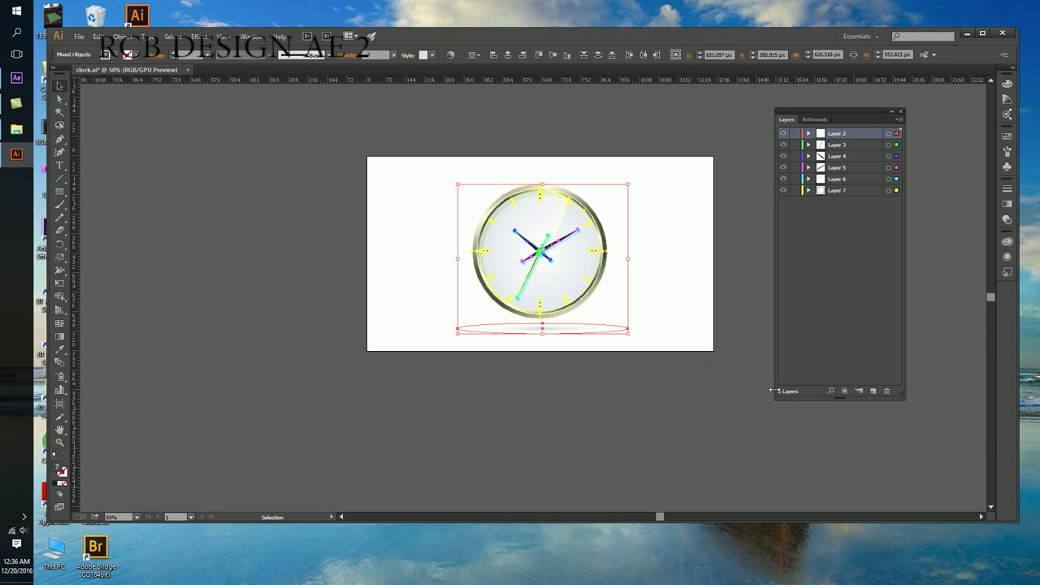
pyautogui.moveTo(328, 134); pyautogui.dragTo(742, 401)
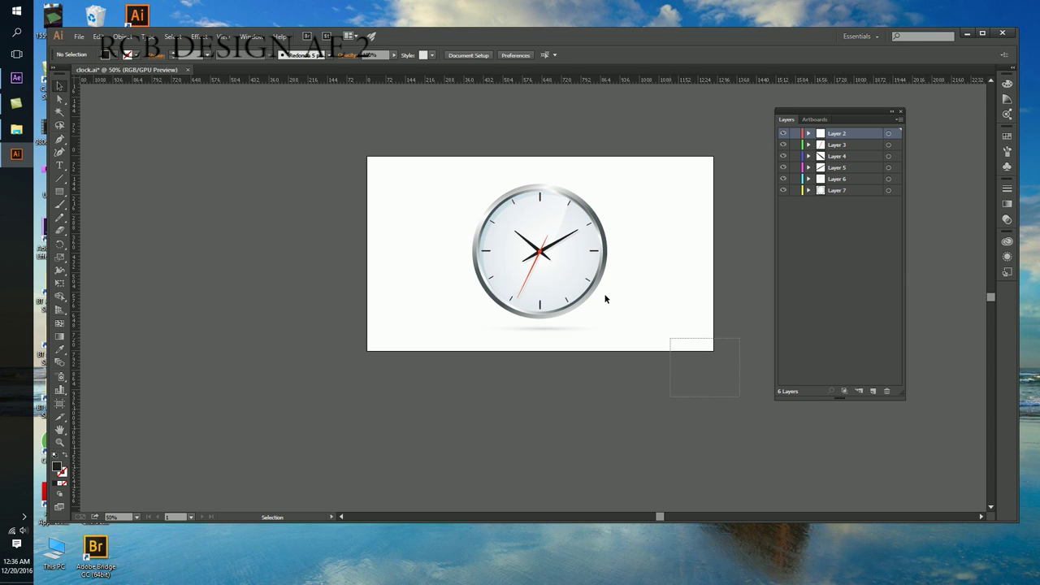
pyautogui.hotkey('ctrl', 'a')
pyautogui.press('a')
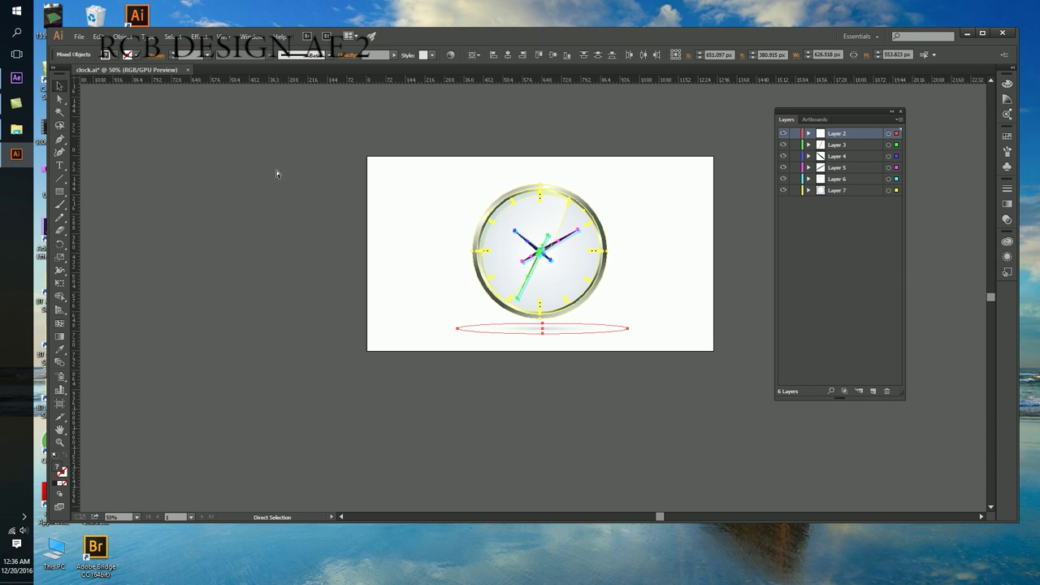
pyautogui.hotkey('ctrl', 'shift', 's')
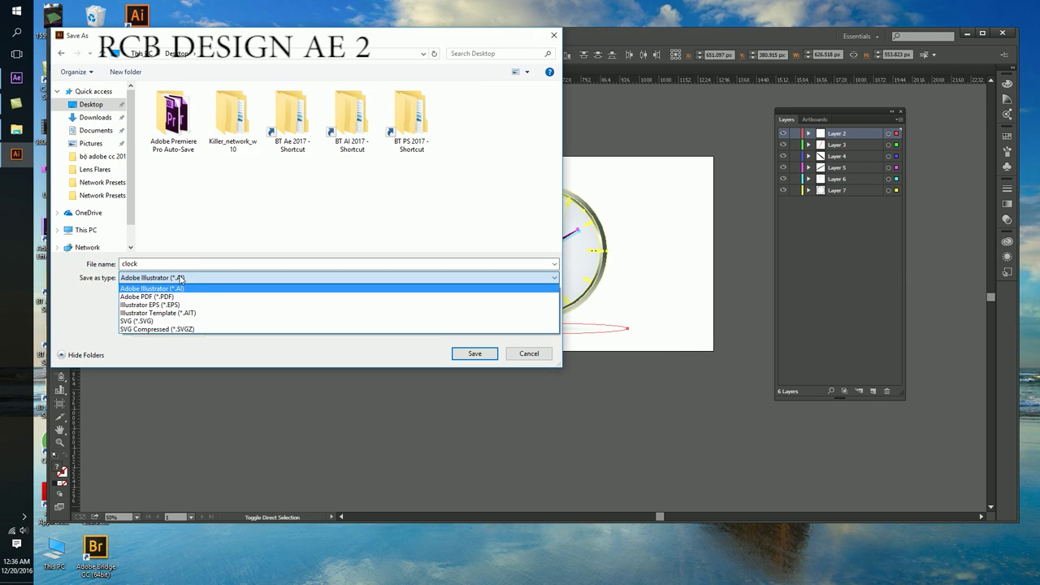
pyautogui.click(163, 277)
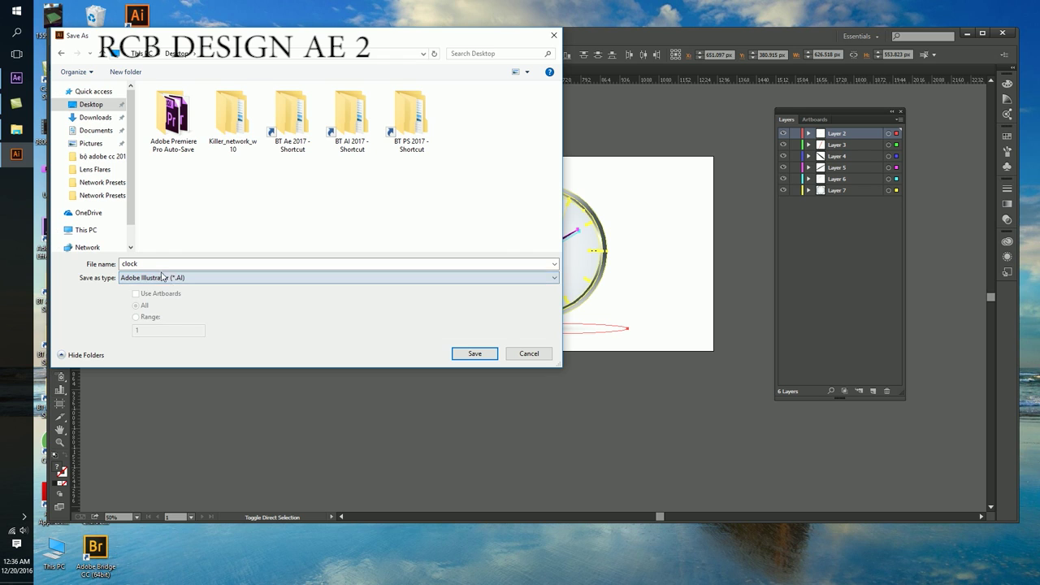
pyautogui.click(475, 354)
pyautogui.click(584, 429)
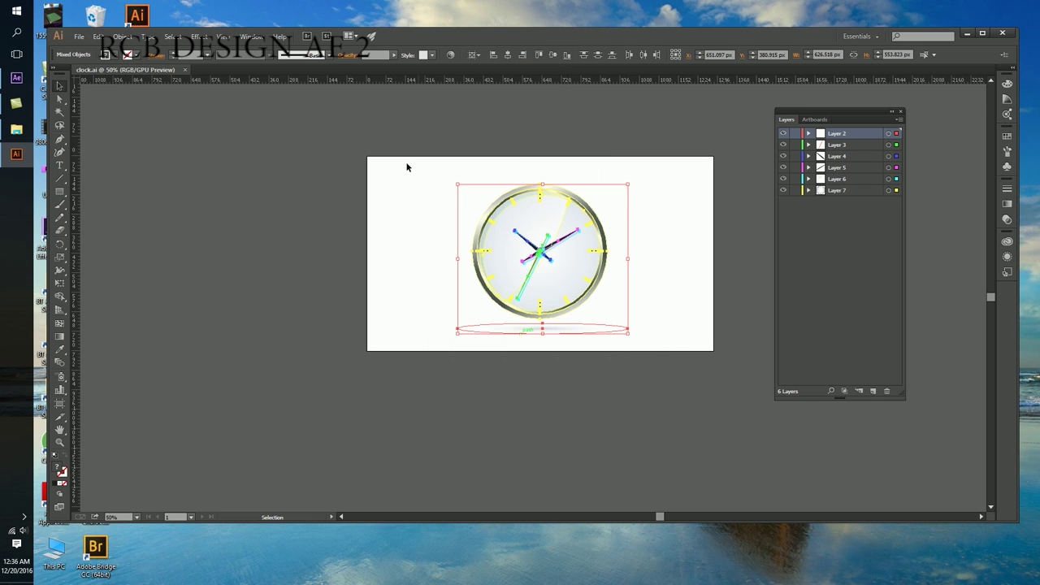
pyautogui.press('super+d')
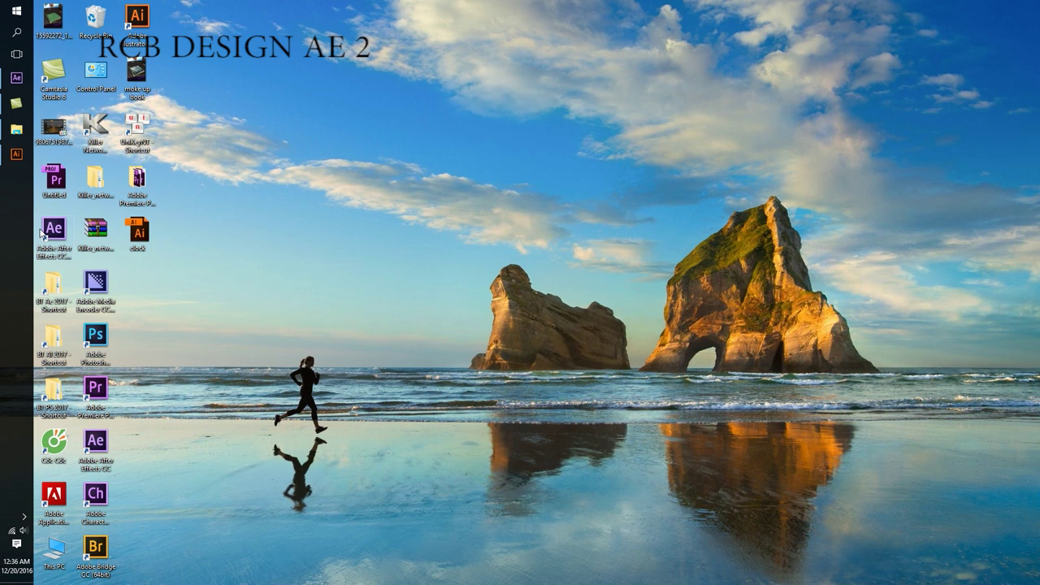
# Close the clock.ai document in Illustrator and minimize the Illustrator window
pyautogui.press('super+d')
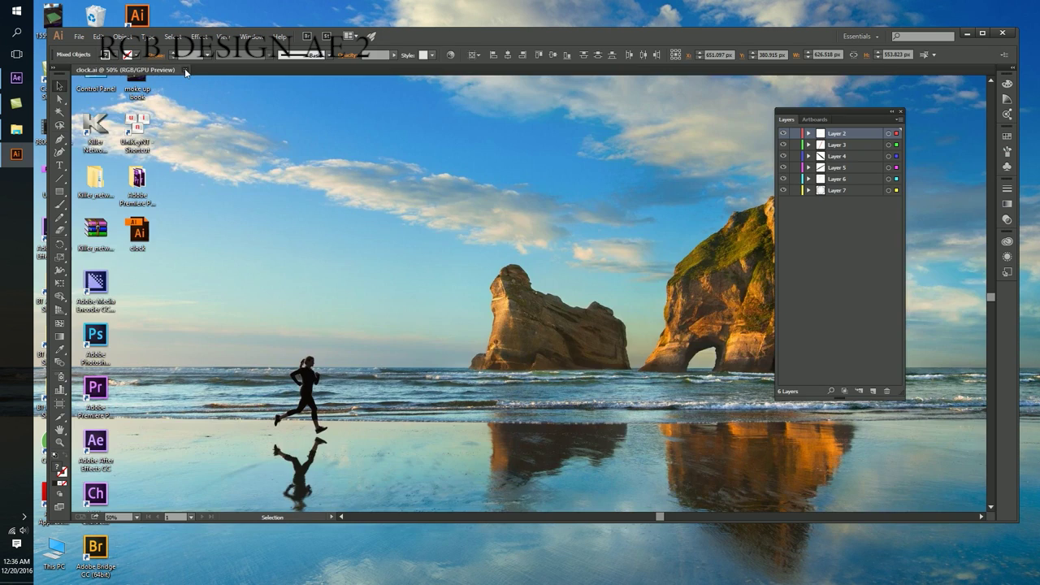
pyautogui.click(185, 71)
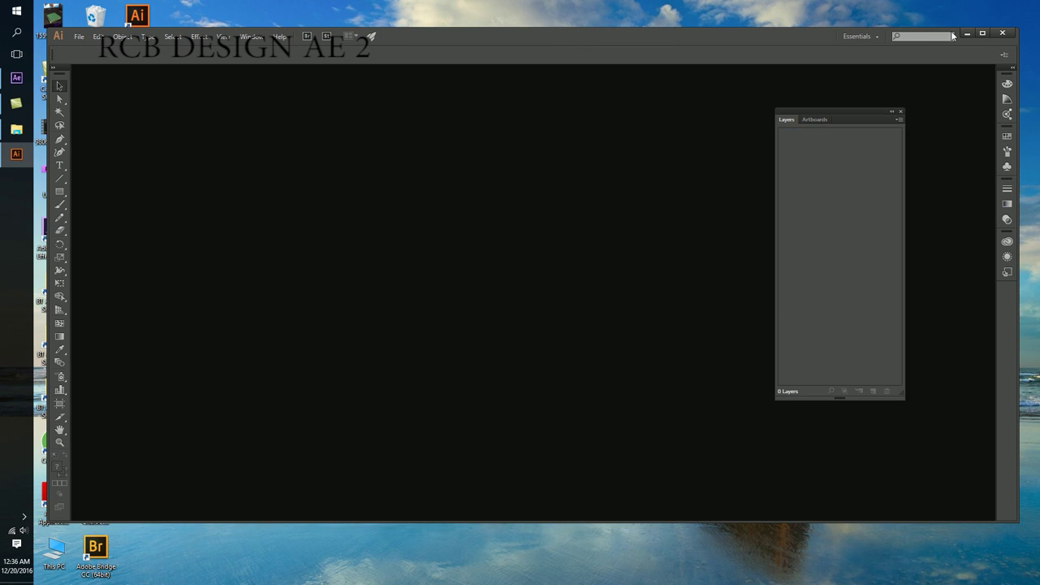
pyautogui.click(965, 34)
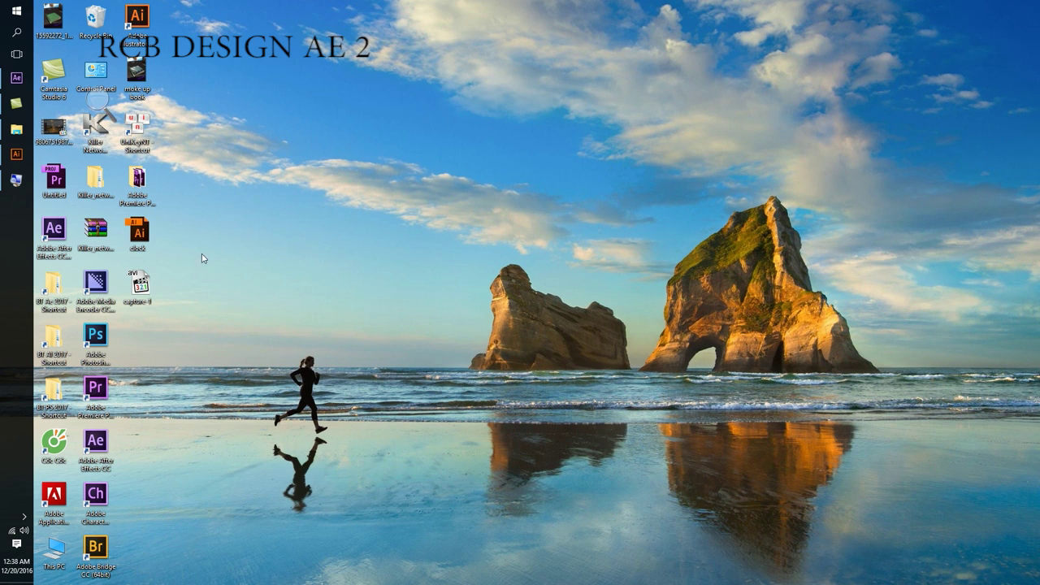
# Lower the system volume to 46 and drag the desktop clock.ai onto After Effects
pyautogui.click(24, 534)
pyautogui.scroll(-3, 24, 534)
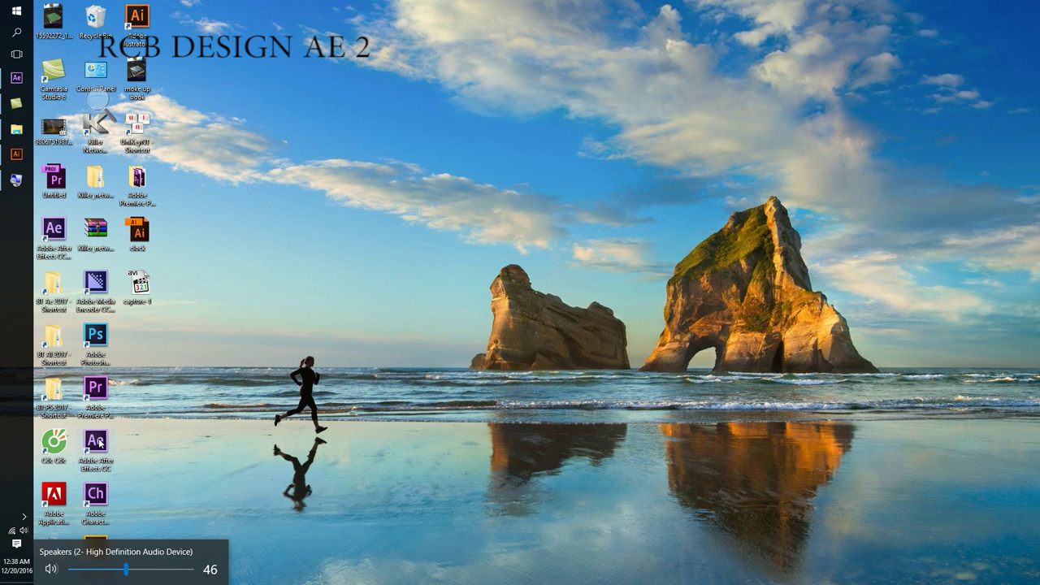
pyautogui.moveTo(137, 231); pyautogui.dragTo(17, 78)
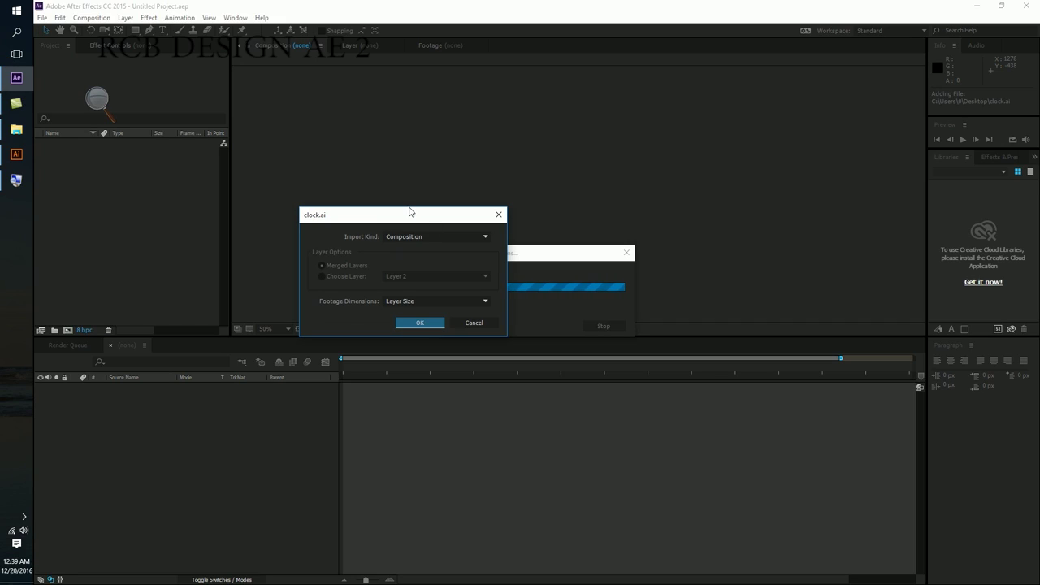
# Choose Import Kind Composition and Footage Dimensions Layer Size for clock.ai
pyautogui.click(426, 236)
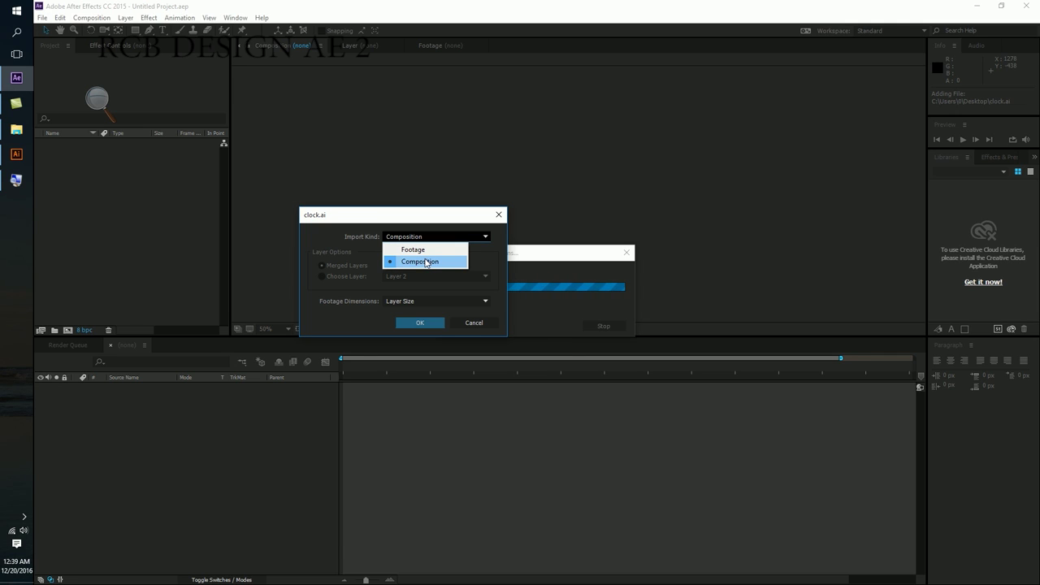
pyautogui.click(425, 263)
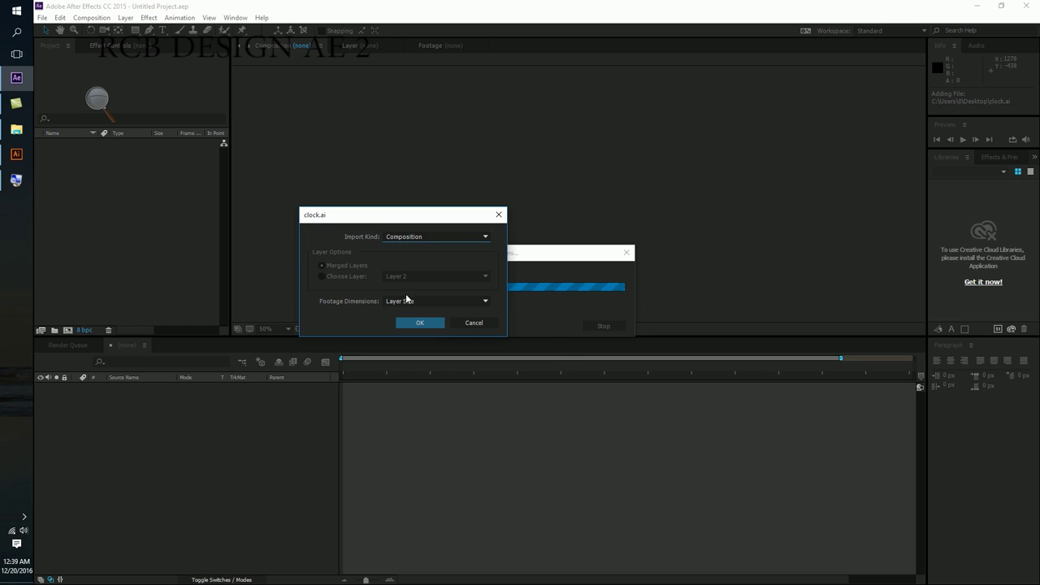
pyautogui.click(411, 304)
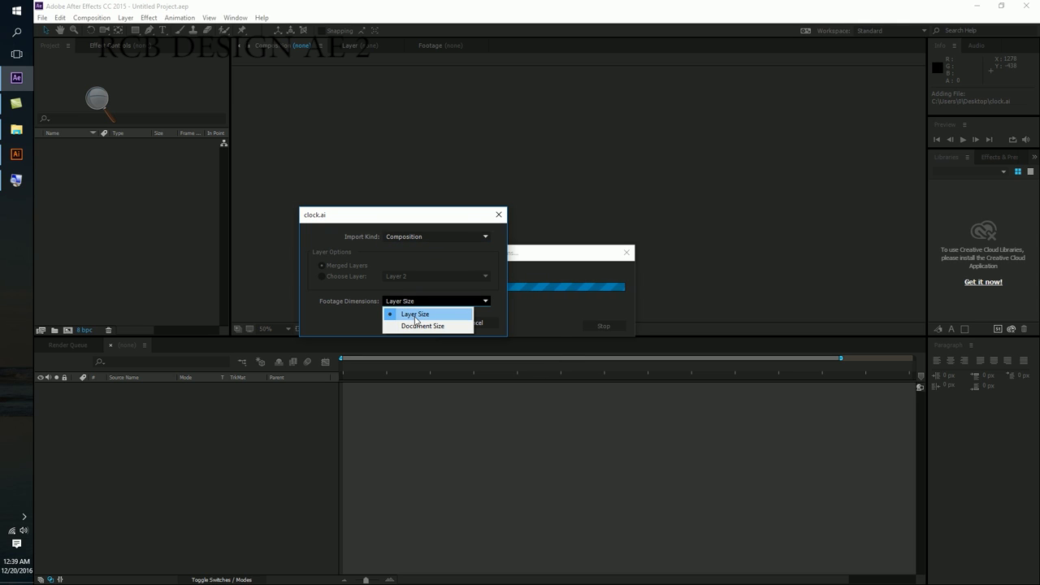
pyautogui.click(416, 315)
pyautogui.click(414, 323)
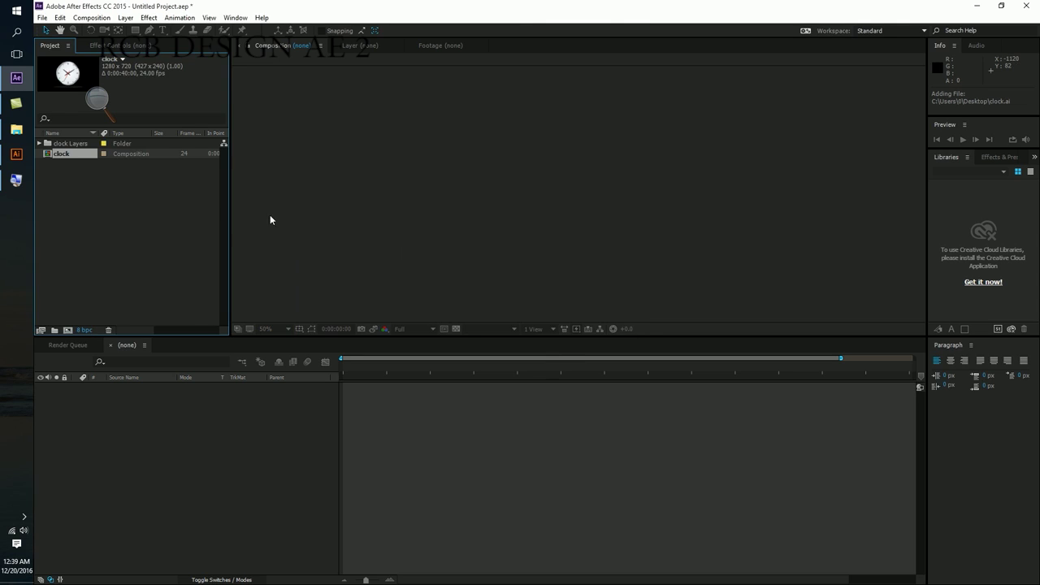
pyautogui.click(124, 180)
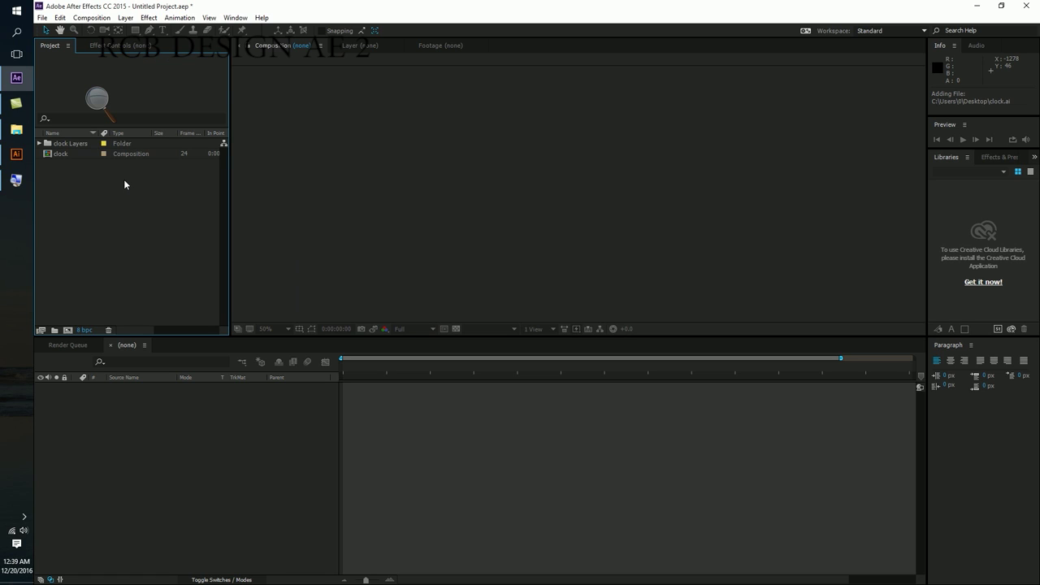
pyautogui.click(60, 154)
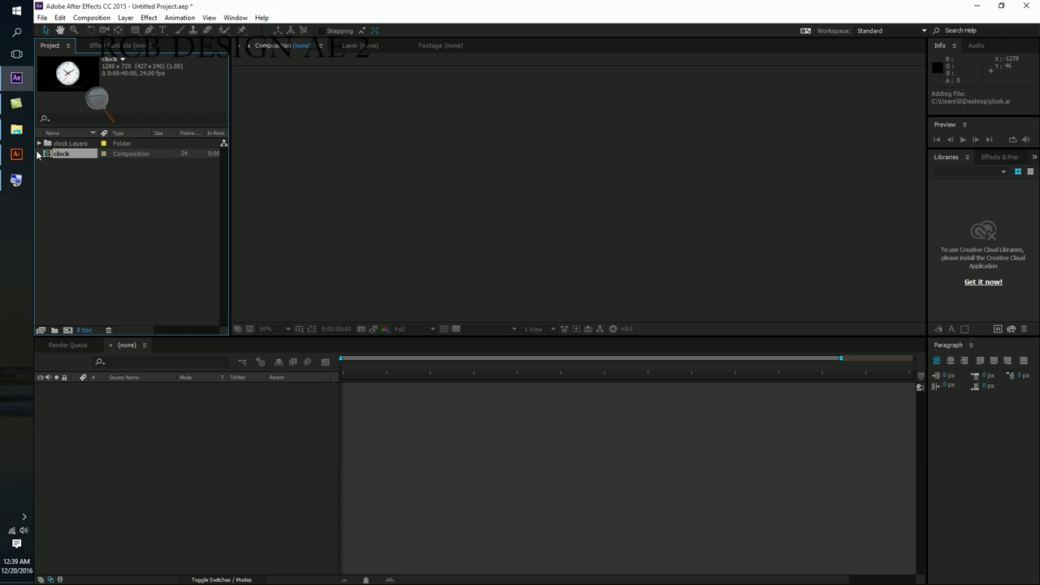
pyautogui.click(39, 143)
pyautogui.click(75, 153)
pyautogui.click(75, 165)
pyautogui.click(76, 185)
pyautogui.press('Down')
pyautogui.press('Down')
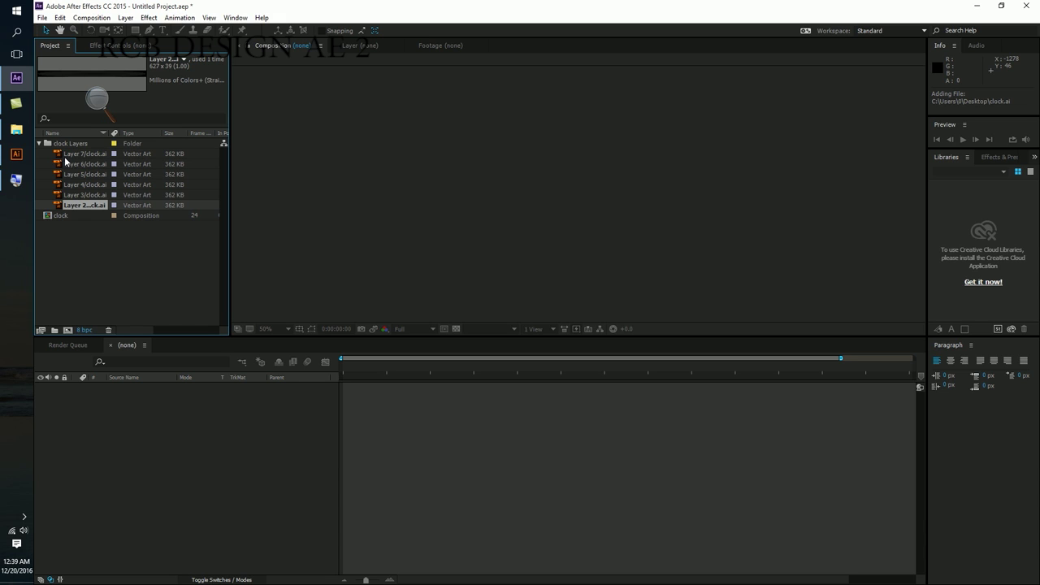
pyautogui.press('Left')
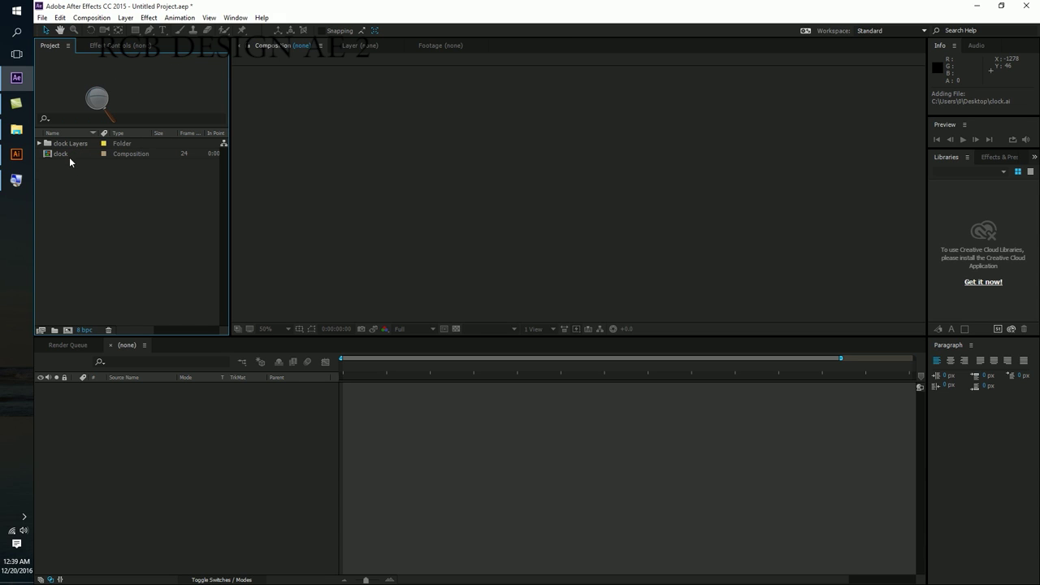
# Open the clock composition and scrub the timeline through to 0:00:20:13
pyautogui.doubleClick(69, 157)
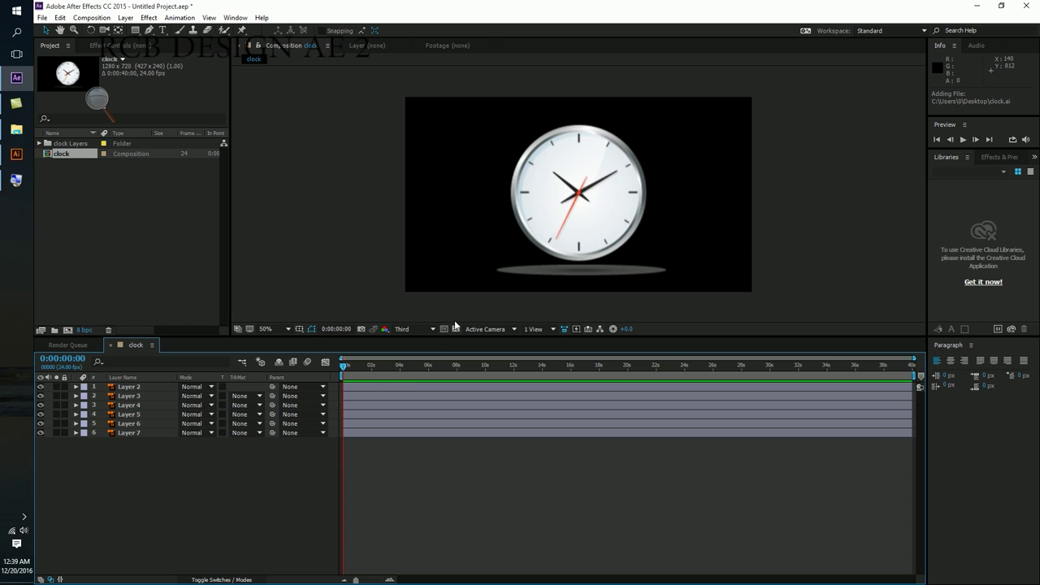
pyautogui.moveTo(343, 364); pyautogui.dragTo(409, 369)
pyautogui.moveTo(409, 369); pyautogui.dragTo(635, 367)
pyautogui.click(567, 240)
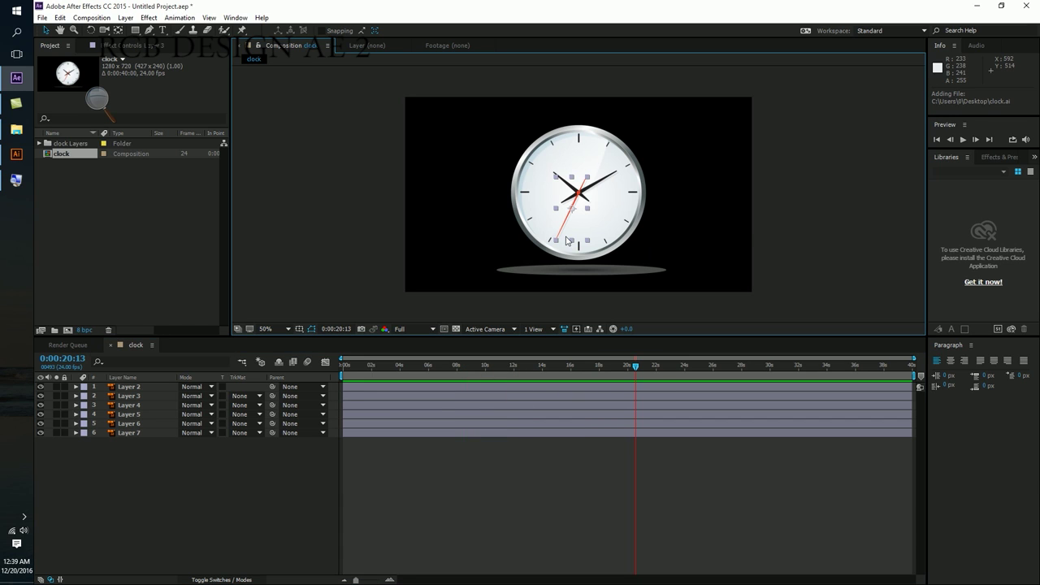
# Delete the shadow layer beneath the clock and bring up Composition Settings with Ctrl+K
pyautogui.click(129, 387)
pyautogui.click(132, 404)
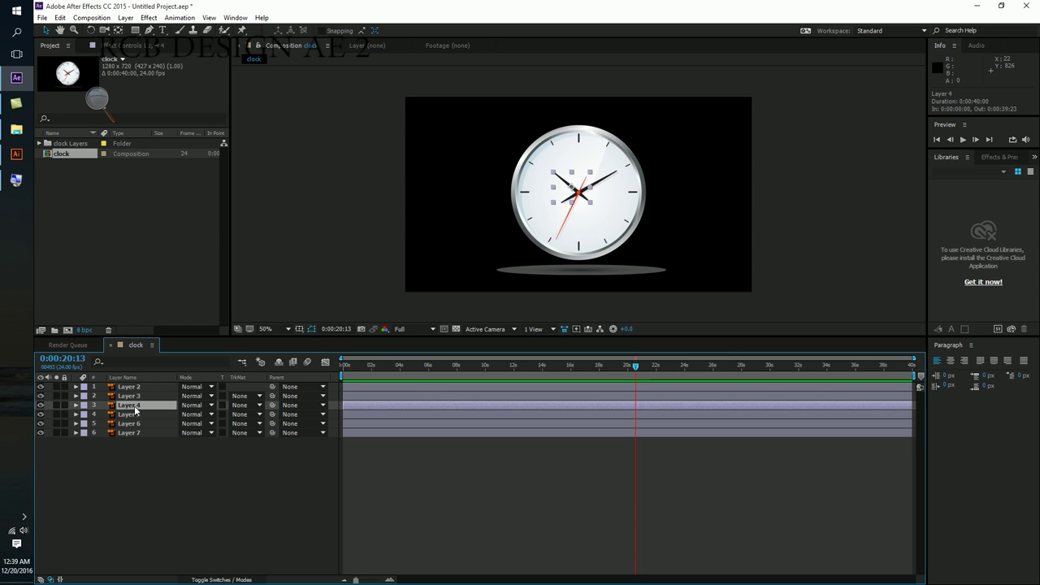
pyautogui.press('F2')
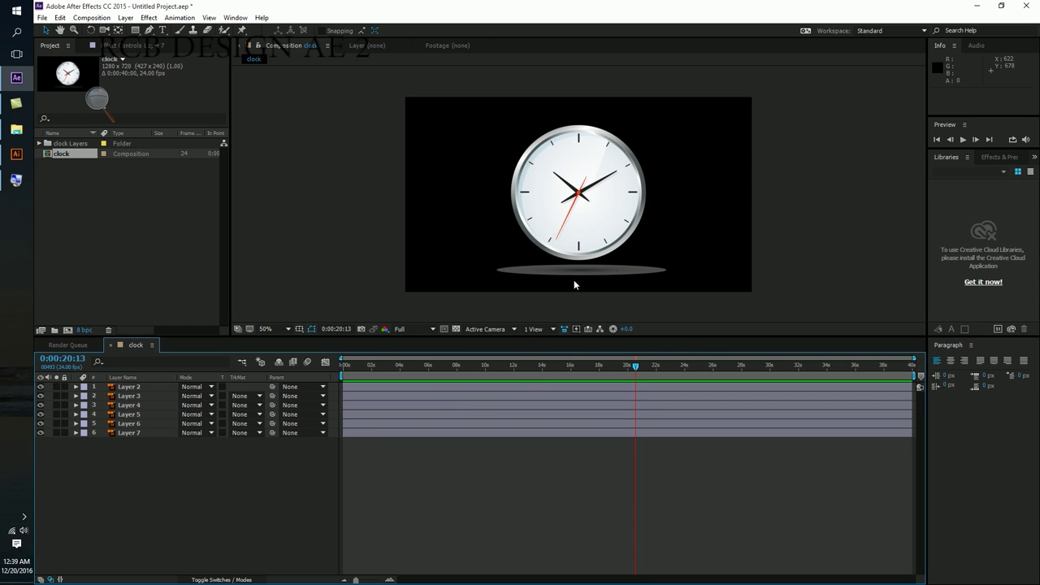
pyautogui.click(575, 276)
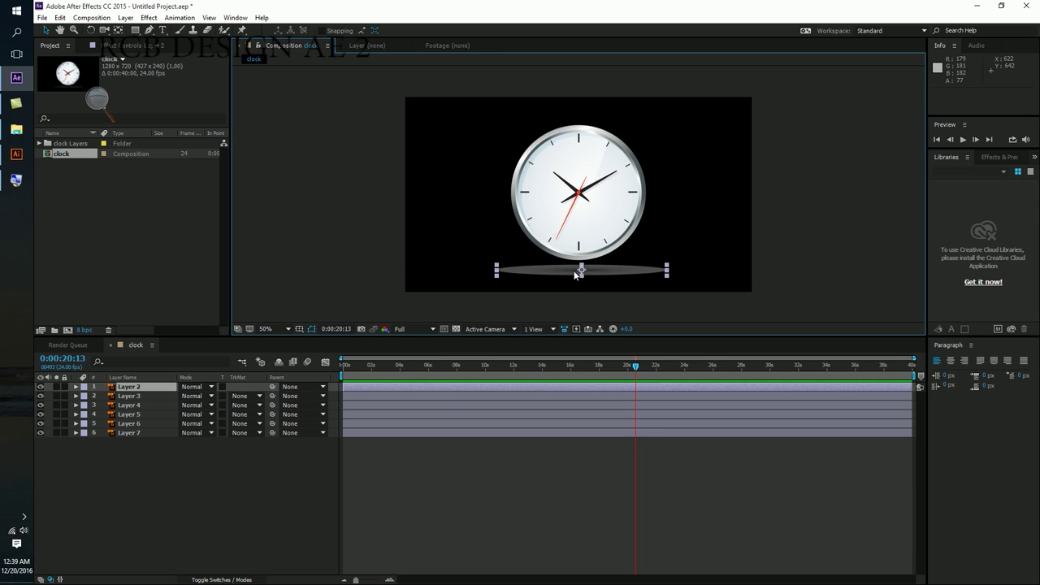
pyautogui.press('Delete')
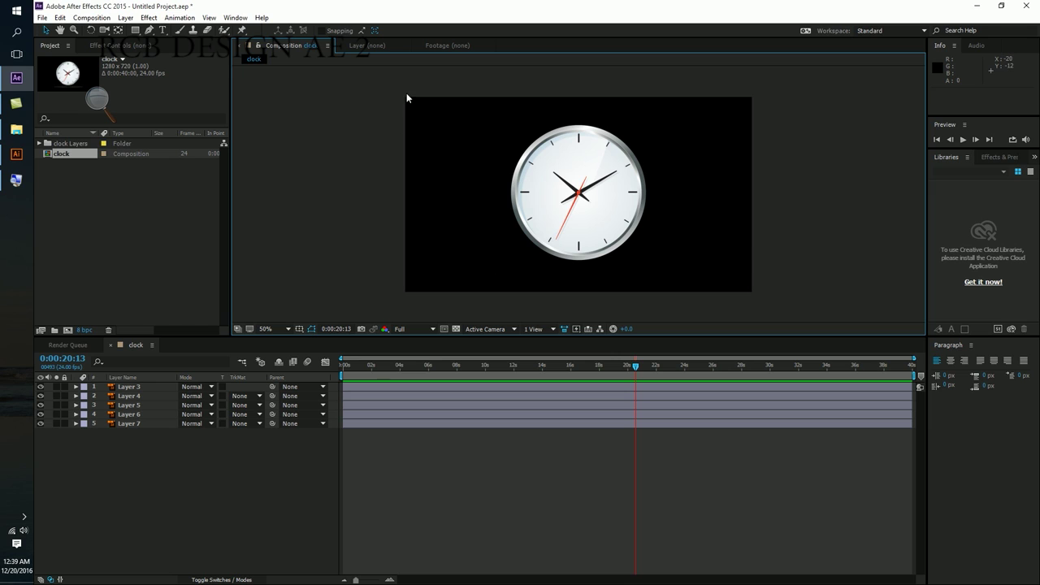
pyautogui.hotkey('ctrl', 'k')
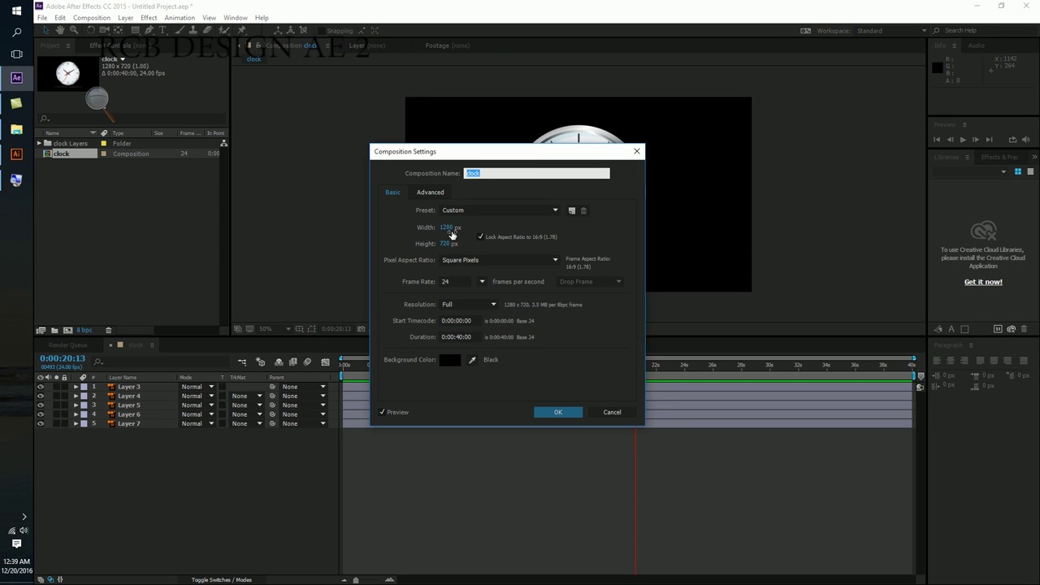
# Close Composition Settings without changes and return to After Effects from Illustrator
pyautogui.click(592, 415)
pyautogui.click(613, 411)
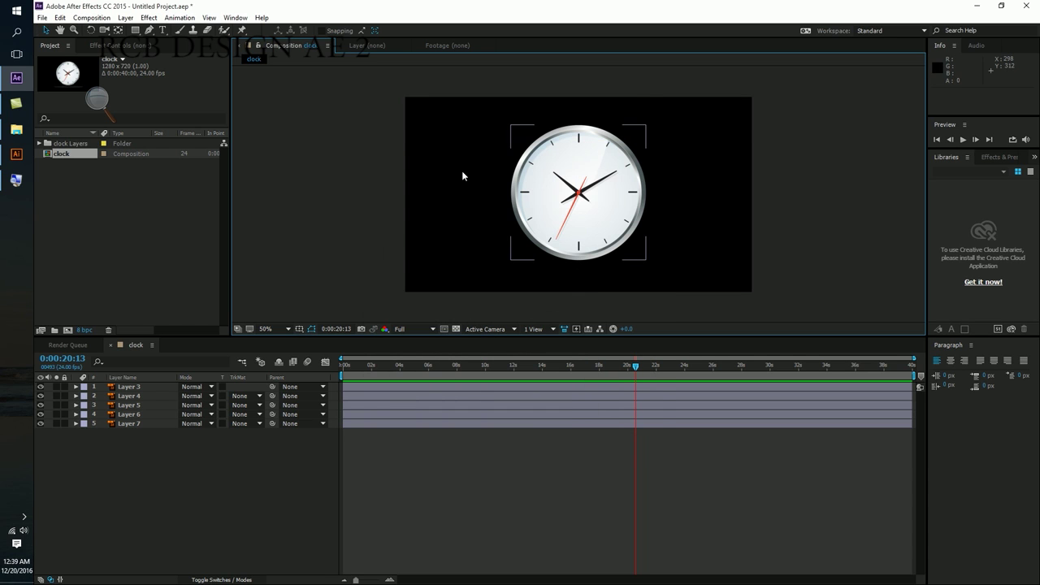
pyautogui.click(10, 157)
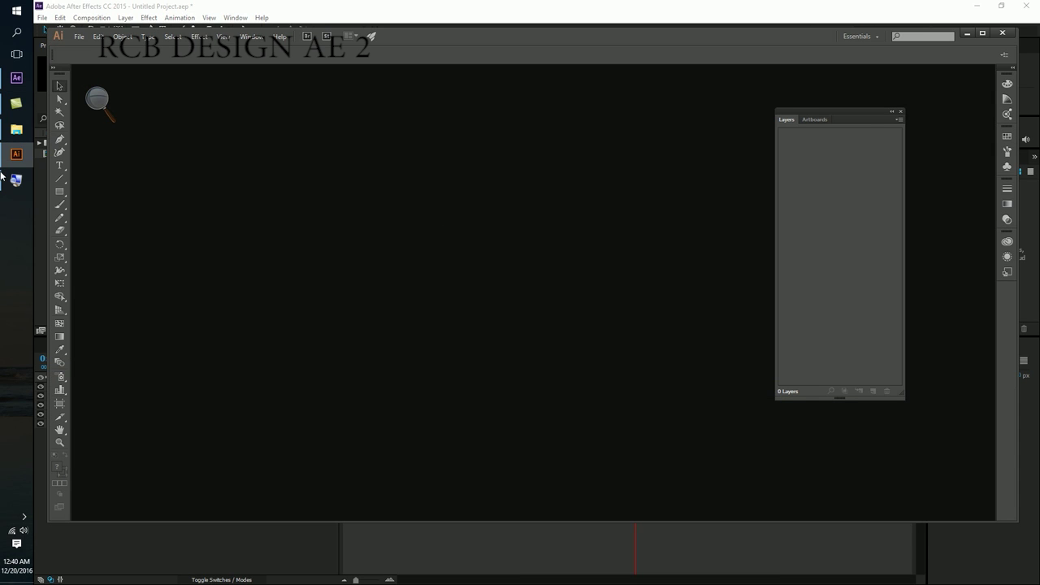
pyautogui.click(15, 154)
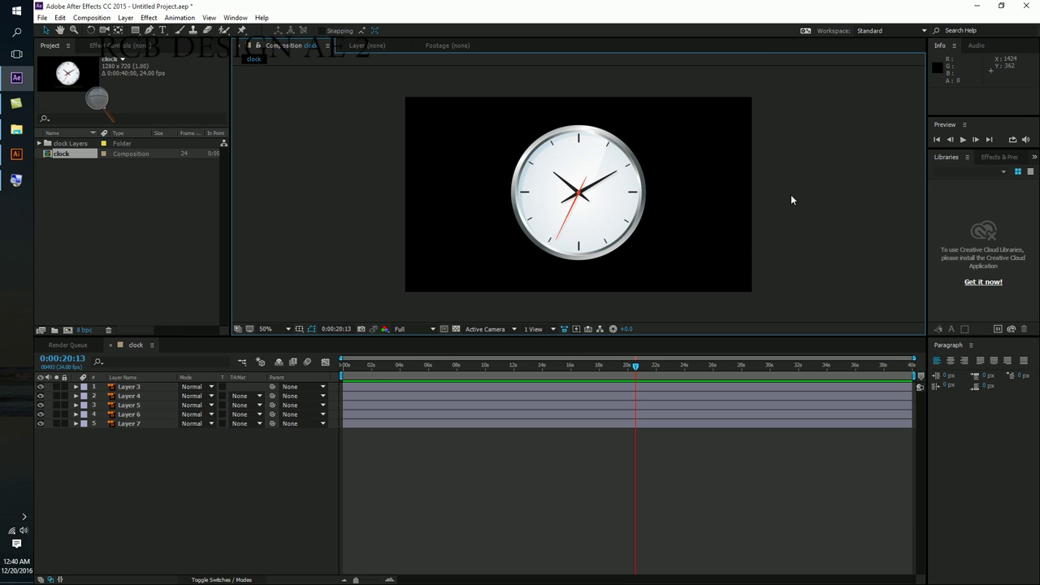
# Deselect the clock composition, show the desktop, and launch Photoshop
pyautogui.moveTo(127, 174); pyautogui.dragTo(72, 145)
pyautogui.click(78, 189)
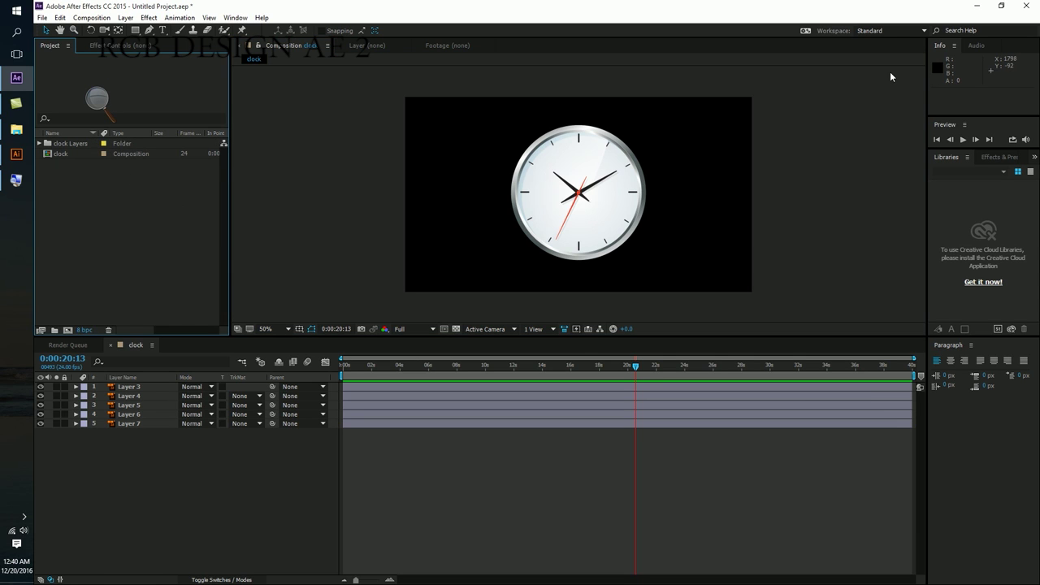
pyautogui.press('super+d')
pyautogui.doubleClick(97, 338)
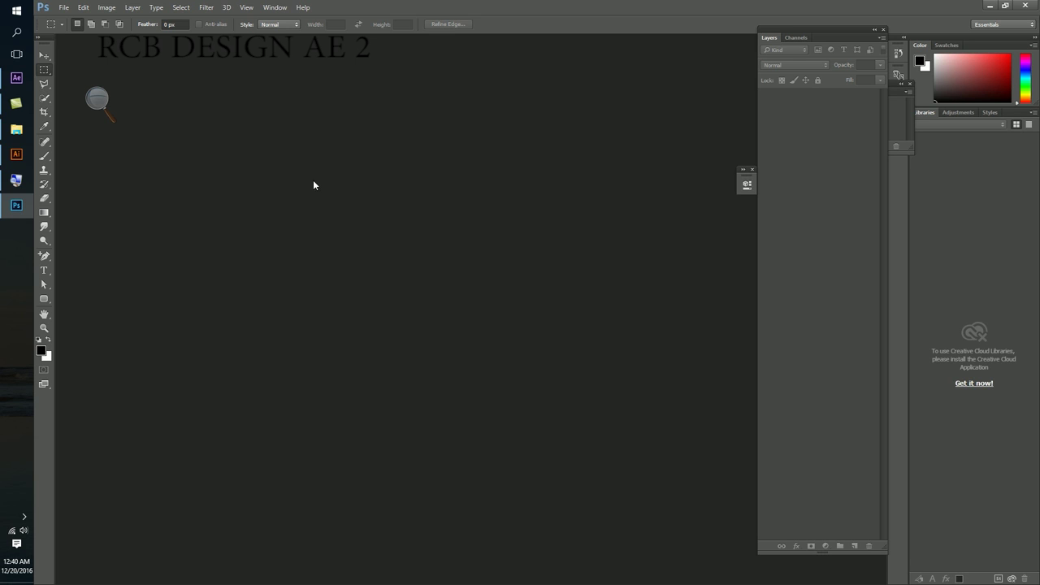
# Create a new Film & Video document at HDV/HDTV 720p/29.97 (1280×720)
pyautogui.hotkey('ctrl', 'n')
pyautogui.click(520, 153)
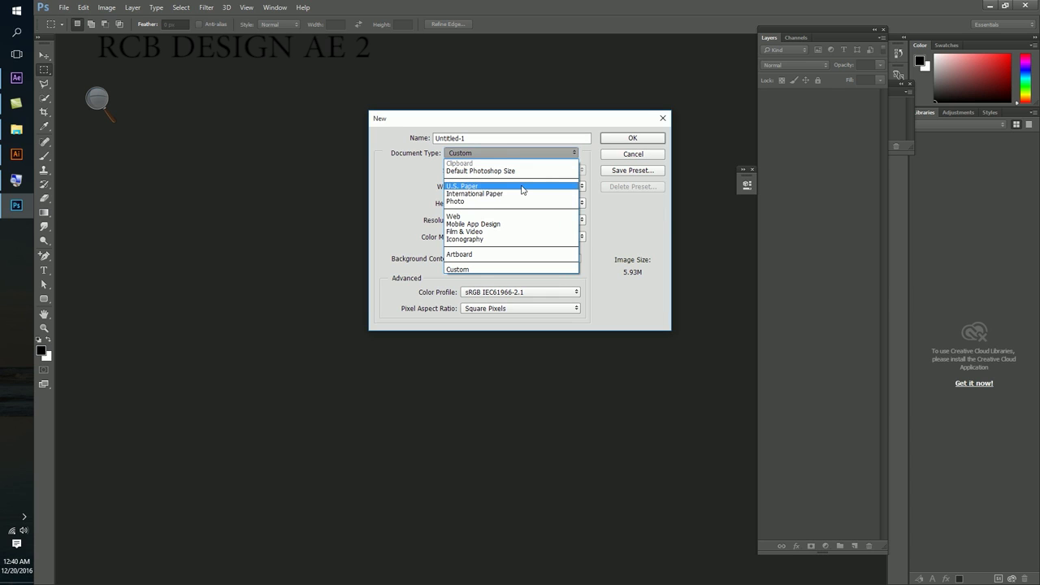
pyautogui.click(467, 231)
pyautogui.click(504, 170)
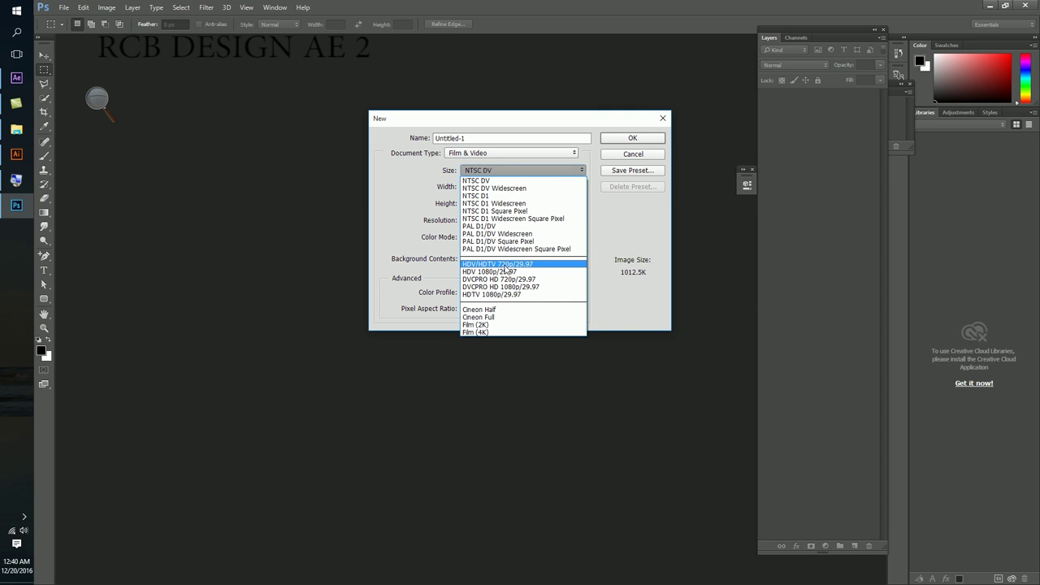
pyautogui.click(505, 264)
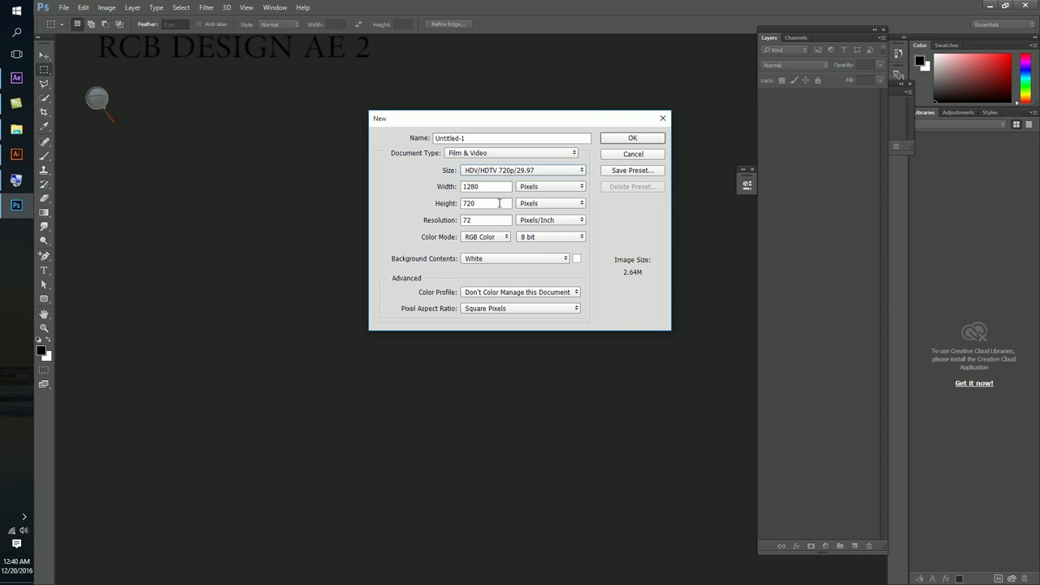
pyautogui.click(636, 138)
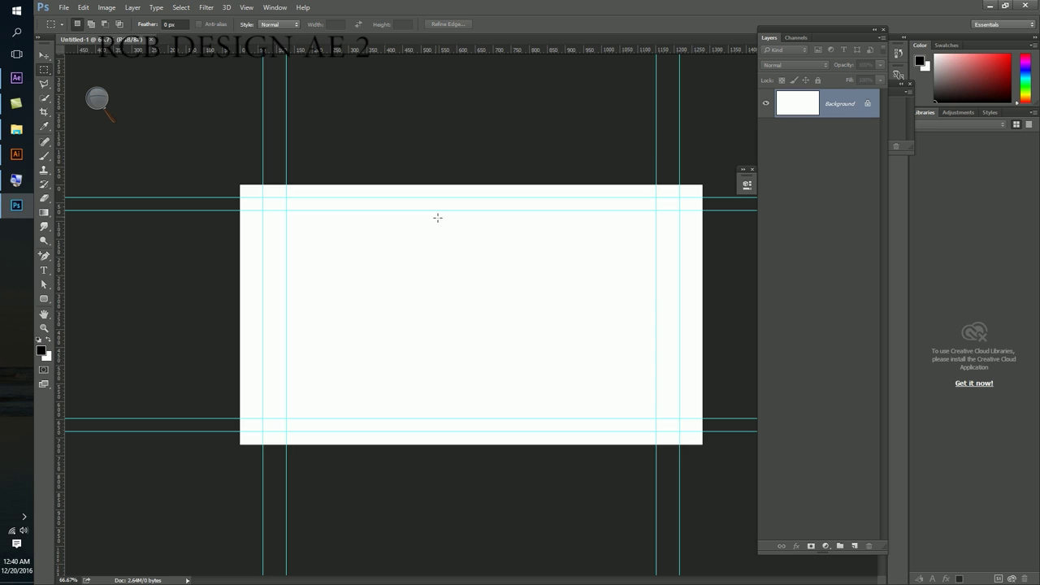
# Make the pasteboard black and switch to the File Explorer window
pyautogui.rightClick(459, 138)
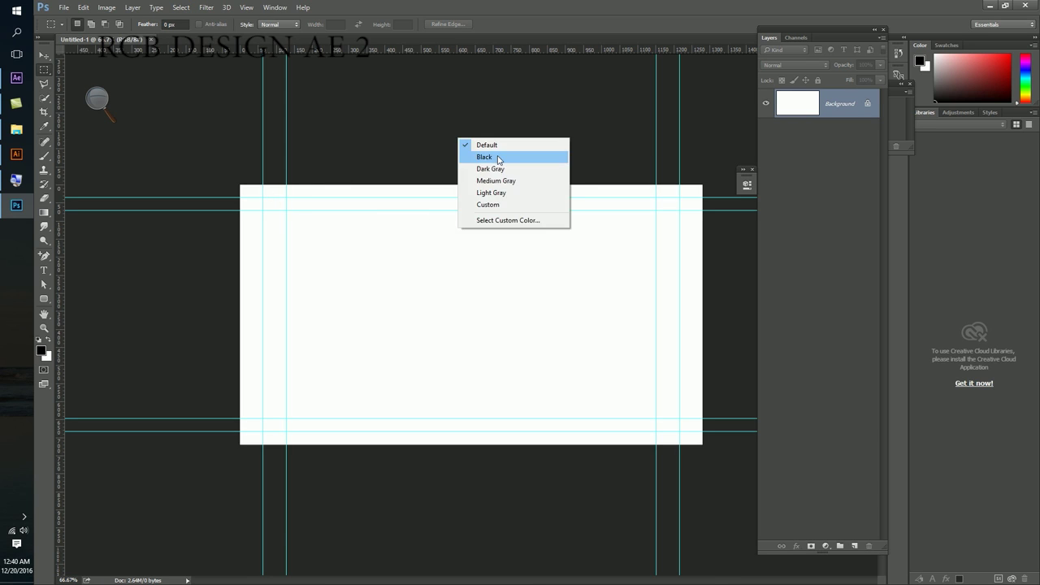
pyautogui.click(499, 157)
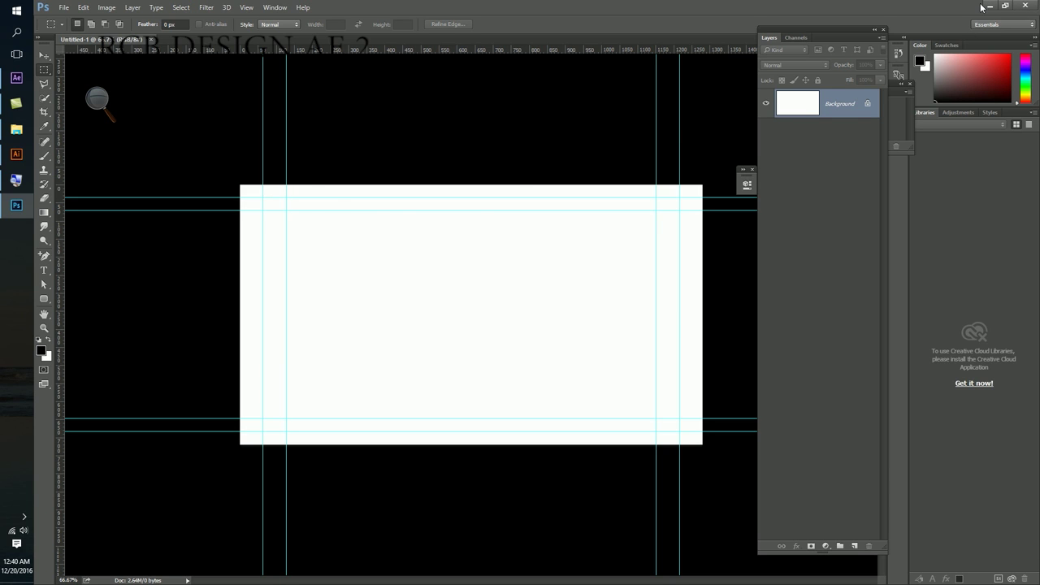
pyautogui.hotkey('alt', 'Tab')
# Open the '2 make animation . paper cutout' folder and play, then pause, the bai 2 video
pyautogui.click(322, 209)
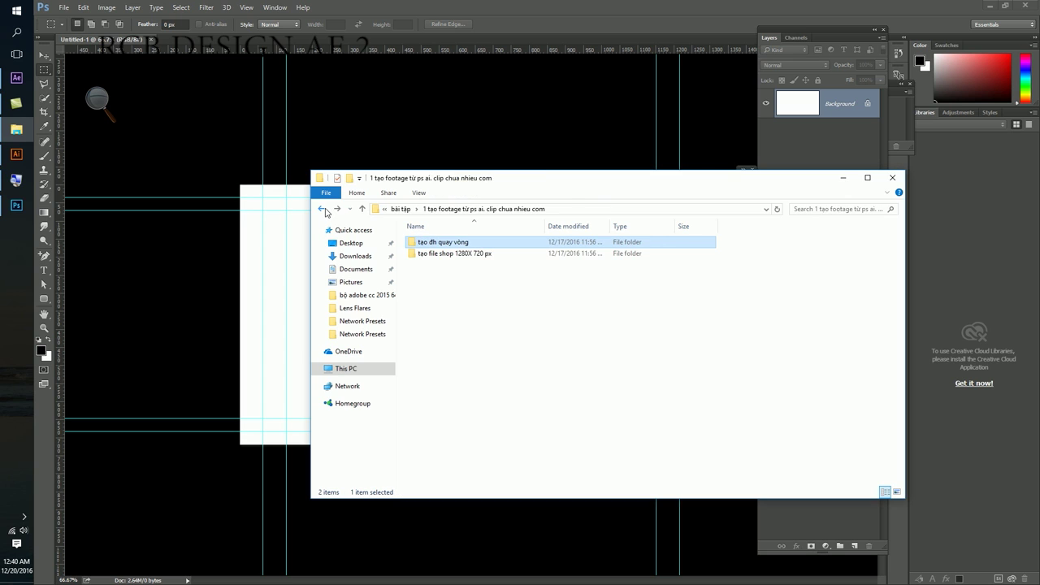
pyautogui.click(323, 209)
pyautogui.doubleClick(468, 253)
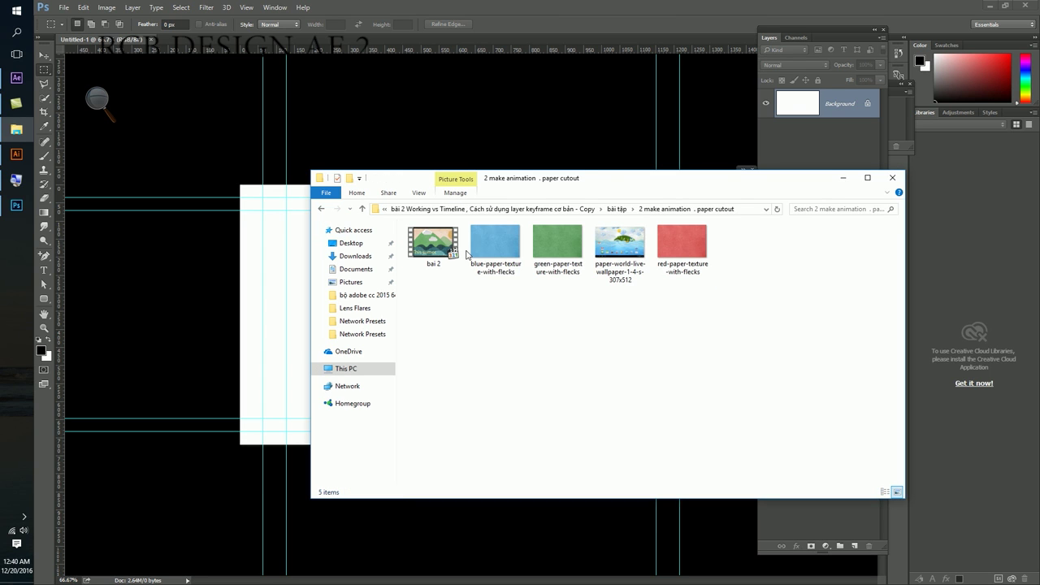
pyautogui.click(426, 233)
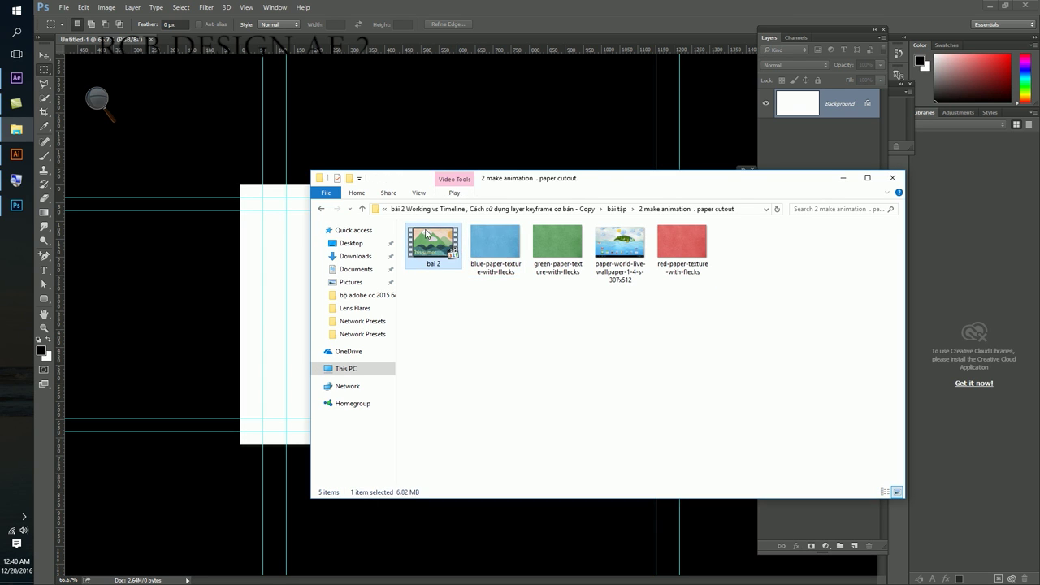
pyautogui.doubleClick(426, 233)
pyautogui.click(541, 243)
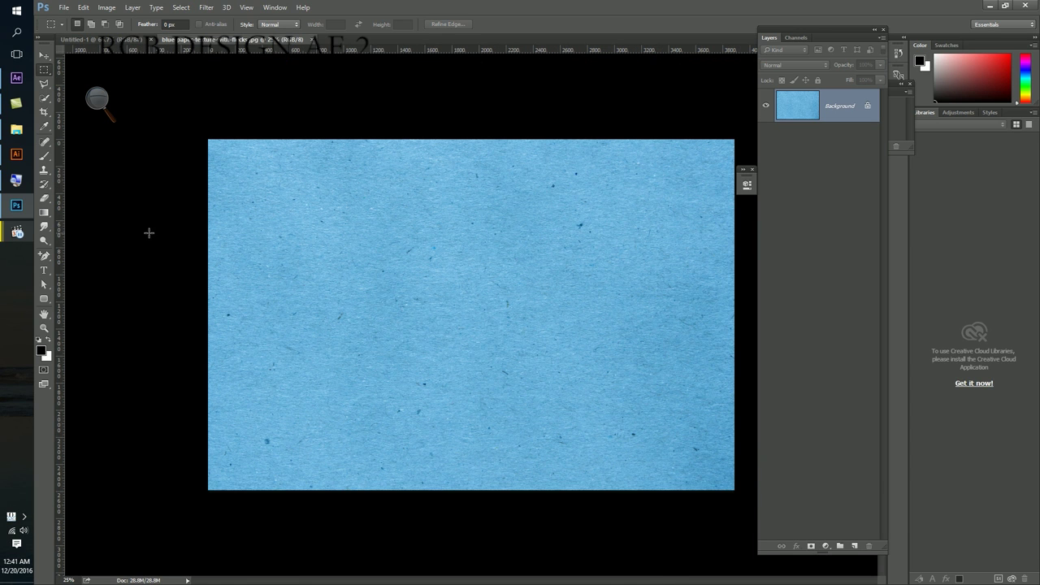
# Draw a closed wavy pen path around the bottom strip of the blue paper
pyautogui.press('p')
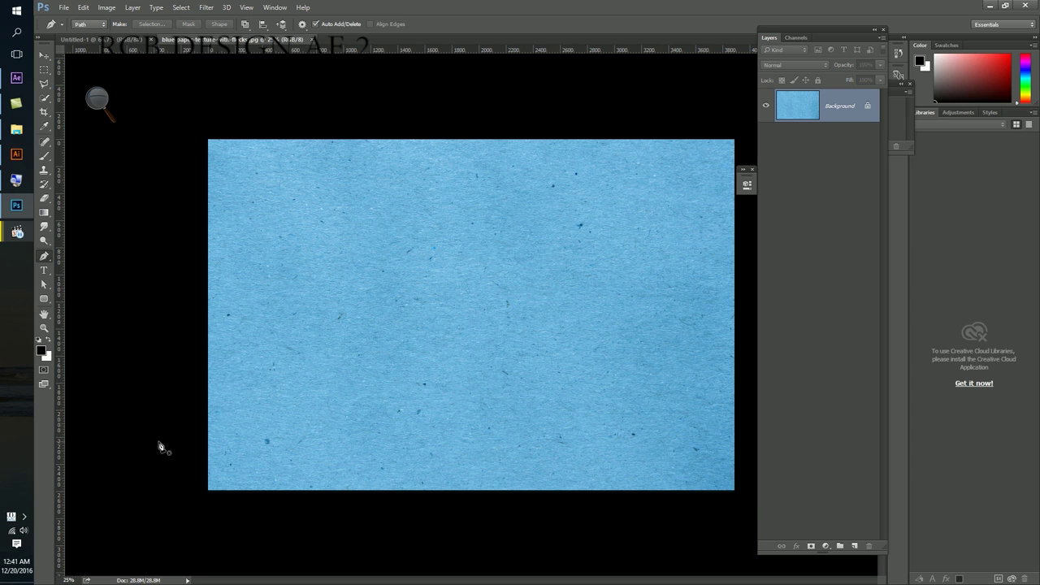
pyautogui.click(159, 441)
pyautogui.moveTo(321, 472); pyautogui.dragTo(350, 474)
pyautogui.moveTo(409, 427); pyautogui.dragTo(448, 425)
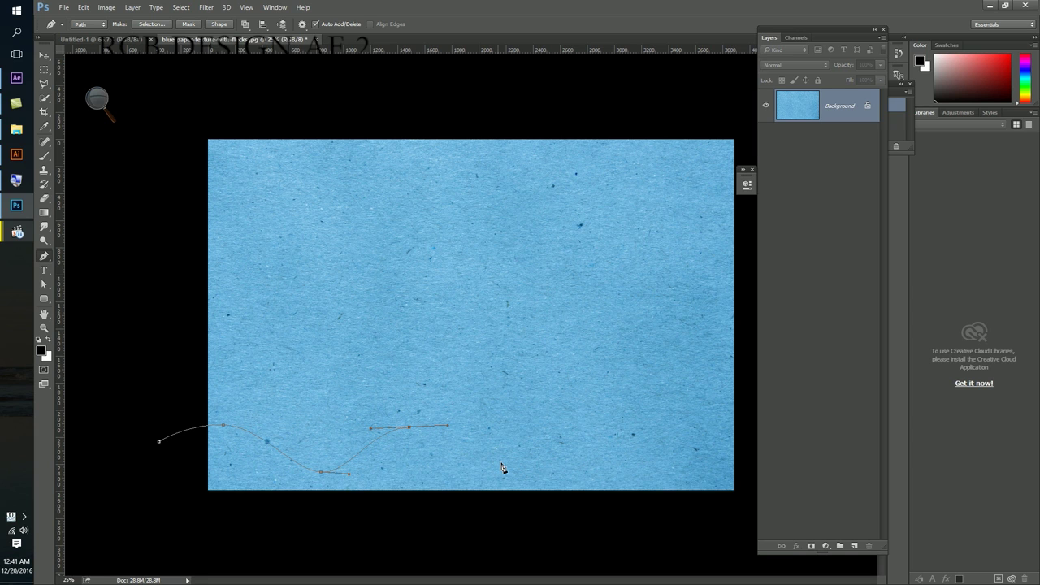
pyautogui.moveTo(503, 463); pyautogui.dragTo(561, 462)
pyautogui.moveTo(610, 429)
pyautogui.mouseDown()
pyautogui.moveTo(671, 428)
pyautogui.moveTo(728, 459)
pyautogui.mouseUp()
pyautogui.moveTo(740, 426); pyautogui.dragTo(757, 424)
pyautogui.click(746, 515)
pyautogui.click(674, 534)
pyautogui.click(330, 551)
pyautogui.moveTo(218, 547); pyautogui.dragTo(203, 547)
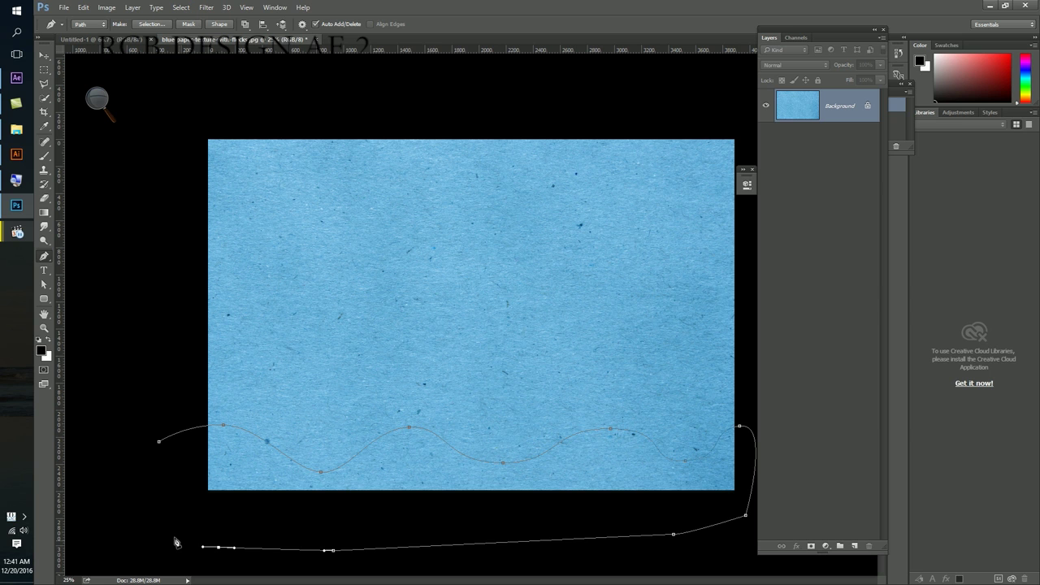
# Copy the wave selection onto a new layer and hide the Background layer
pyautogui.hotkey('ctrl', 'Return')
pyautogui.hotkey('ctrl', 'j')
pyautogui.press('v')
pyautogui.click(765, 159)
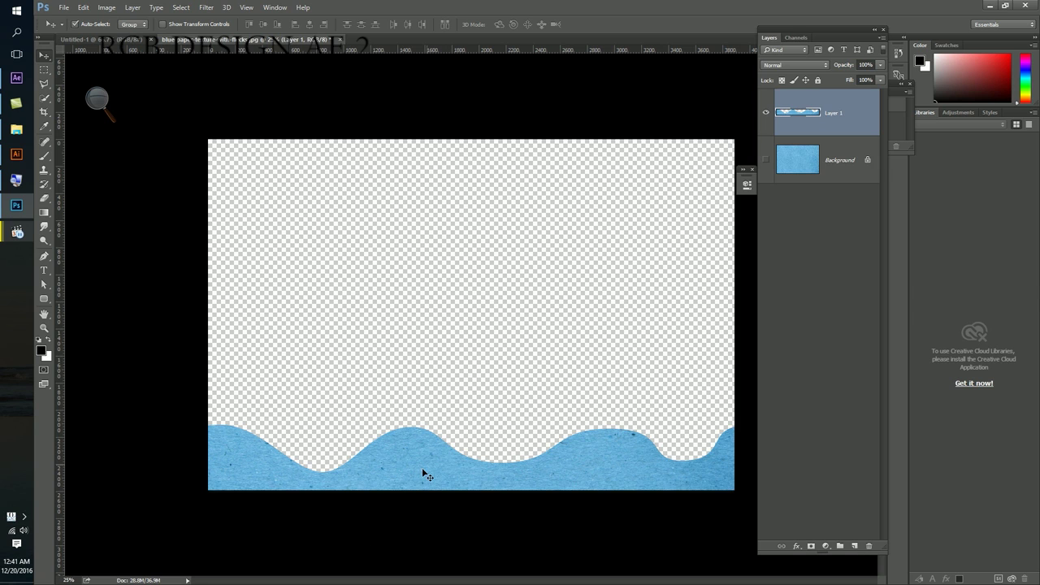
# Move the wave layer into Untitled-1 and scale it to fit the canvas width
pyautogui.hotkey('ctrl', '-')
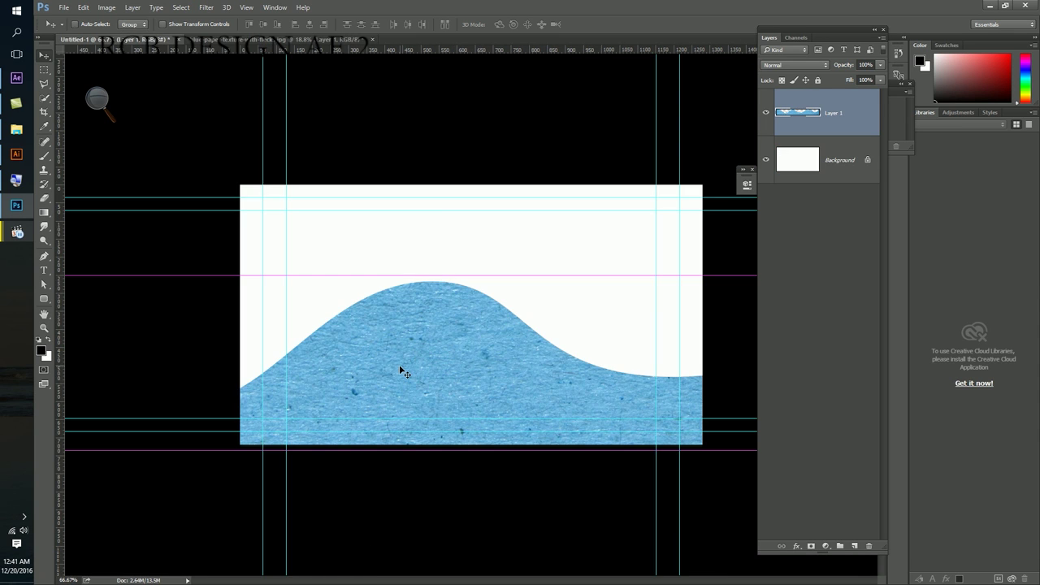
pyautogui.moveTo(120, 39); pyautogui.dragTo(399, 366)
pyautogui.hotkey('ctrl', 't')
pyautogui.hotkey('ctrl', '0')
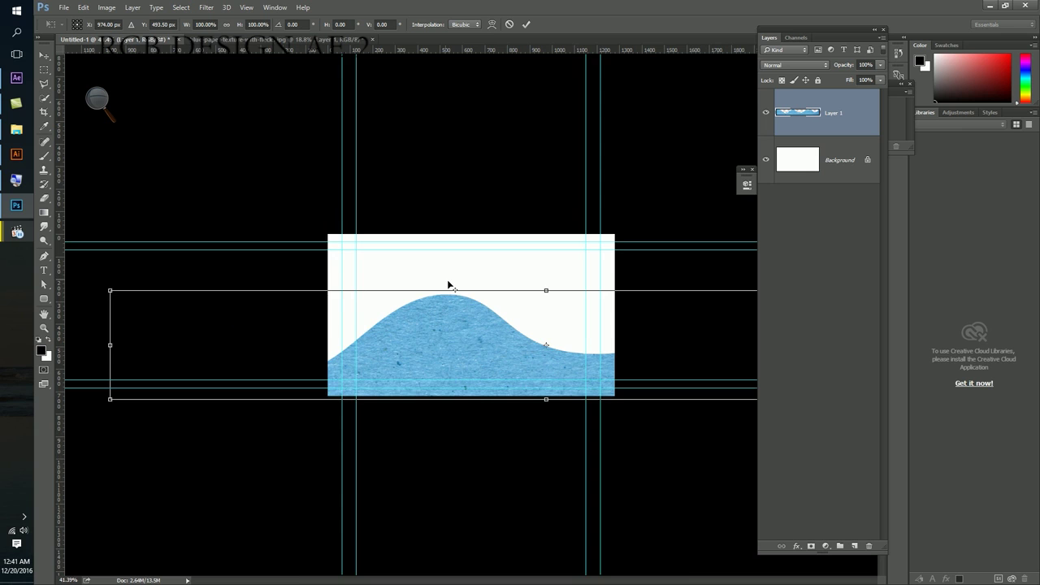
pyautogui.press('Return')
pyautogui.moveTo(451, 286); pyautogui.dragTo(657, 371)
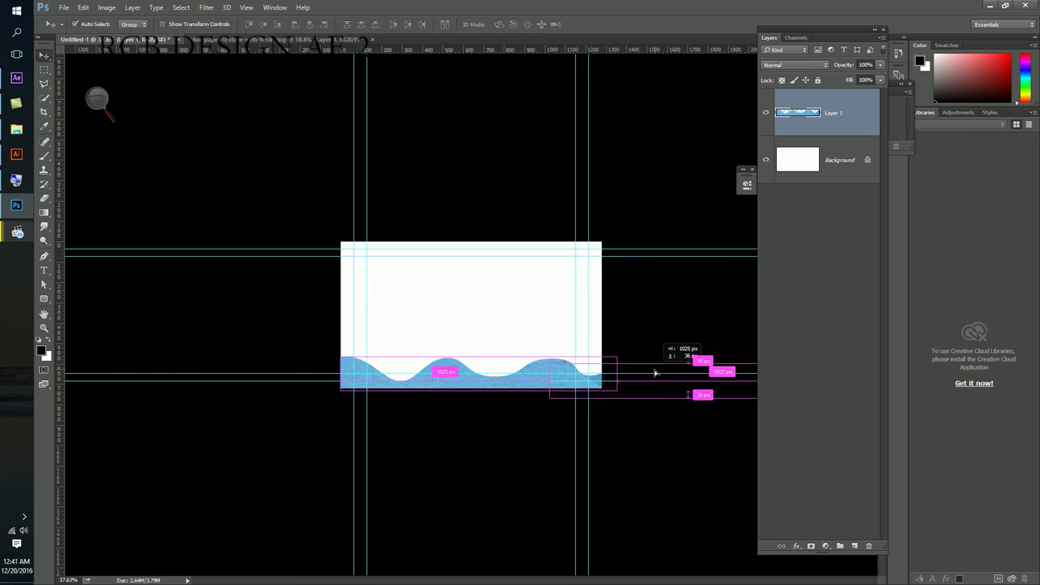
# Place a duplicate wave beside the original and merge both into one layer
pyautogui.moveTo(656, 370); pyautogui.dragTo(650, 370)
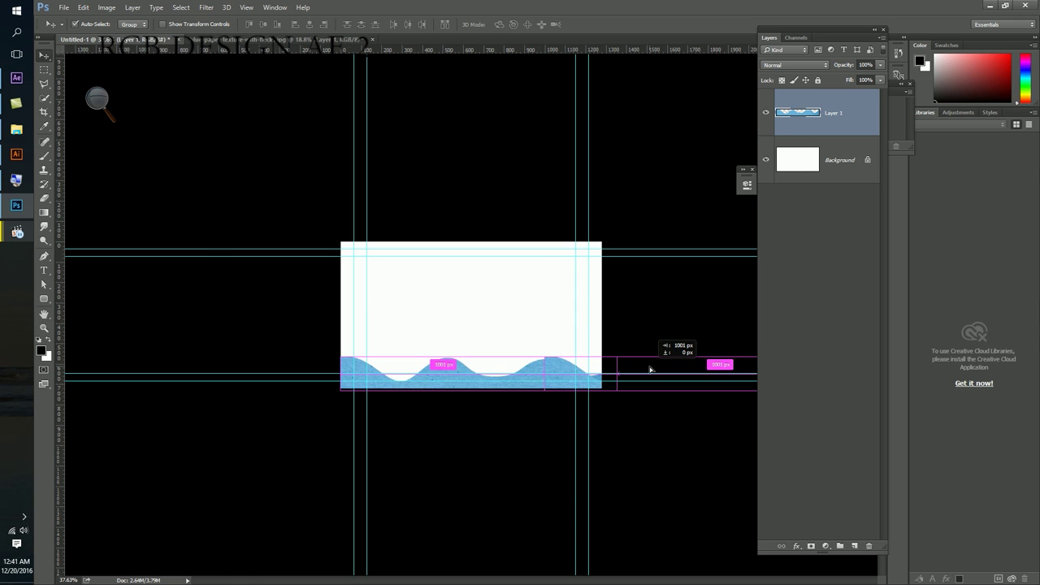
pyautogui.keyDown('shift'); pyautogui.click(869, 145); pyautogui.keyUp('shift')
pyautogui.hotkey('ctrl', 'e')
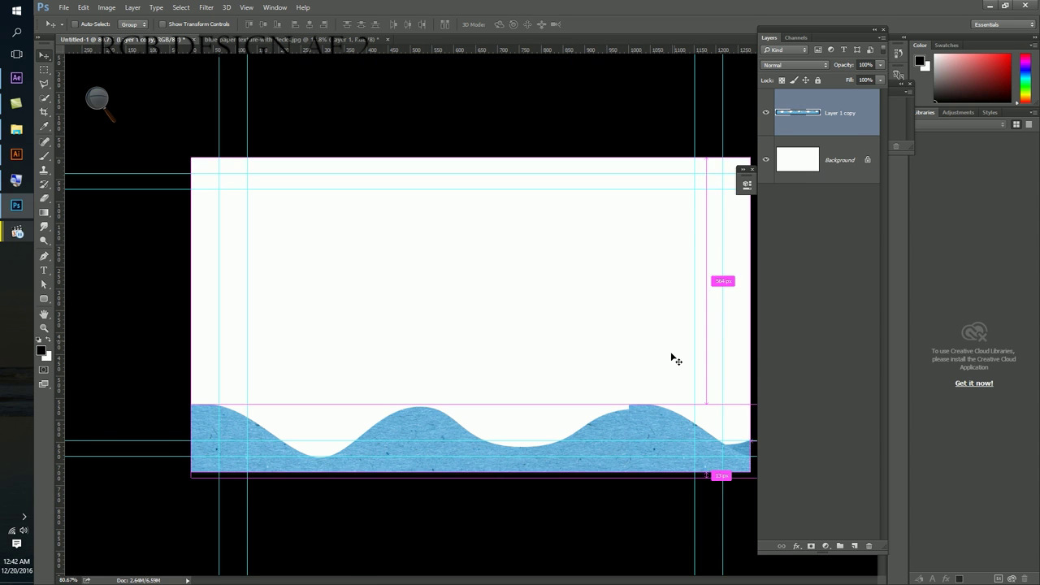
pyautogui.scroll(3, 589, 364)
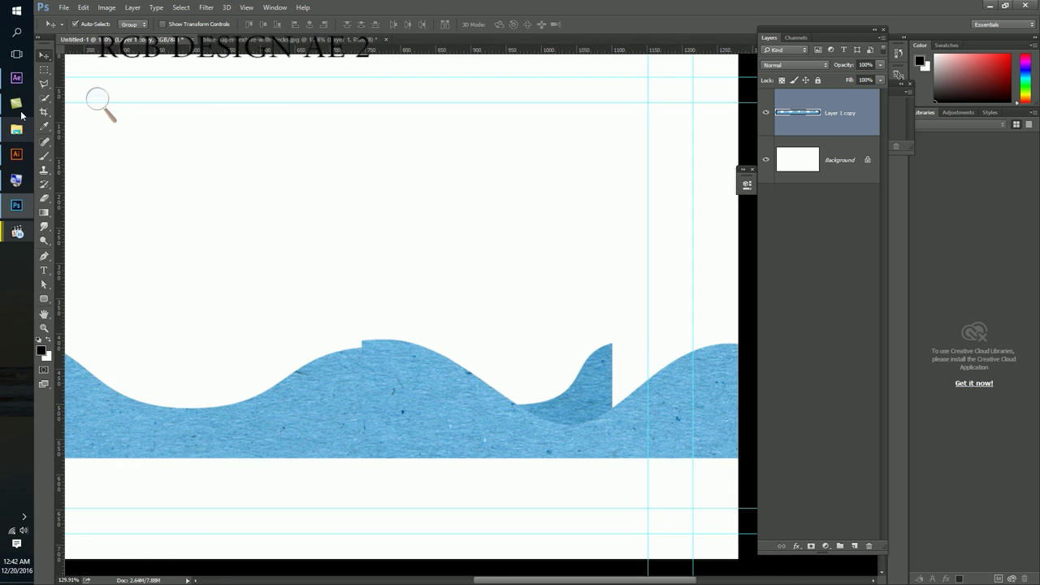
pyautogui.press('p')
pyautogui.scroll(2, 361, 352)
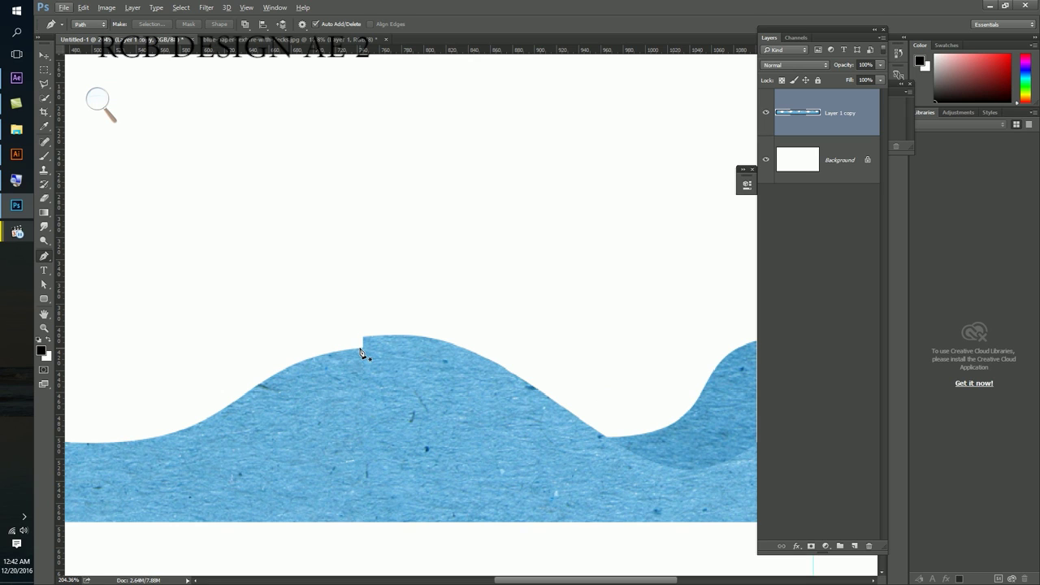
# Outline the seam between the two waves with a pen path and delete it
pyautogui.click(360, 348)
pyautogui.moveTo(575, 423); pyautogui.dragTo(705, 510)
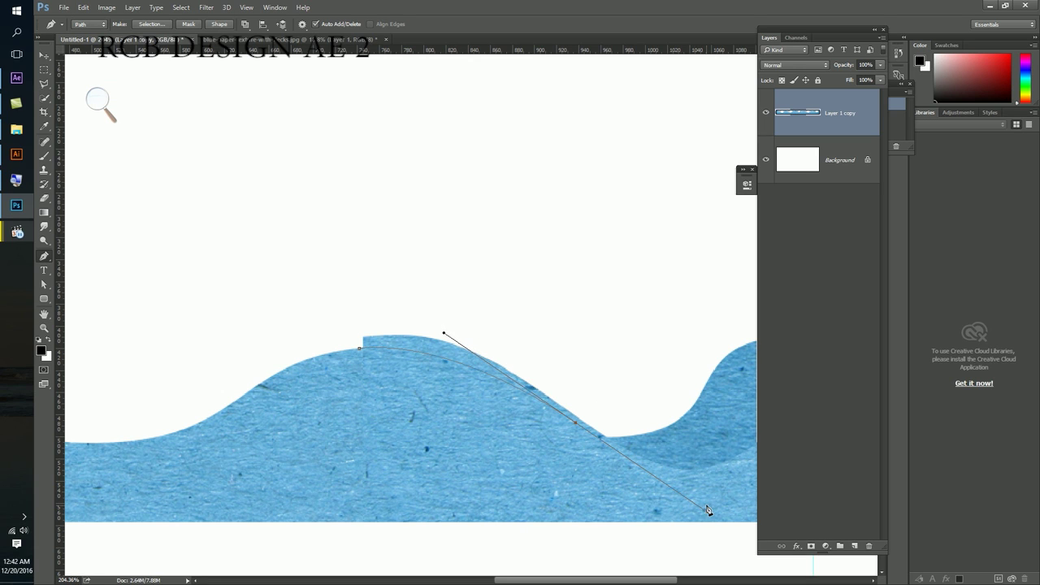
pyautogui.moveTo(636, 390); pyautogui.dragTo(427, 388)
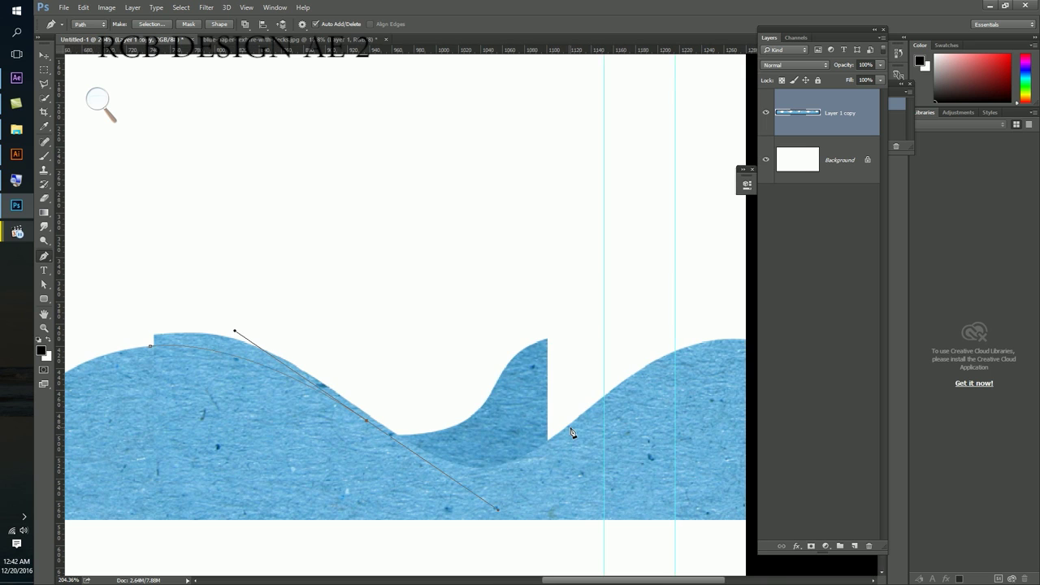
pyautogui.moveTo(572, 424); pyautogui.dragTo(597, 398)
pyautogui.click(439, 266)
pyautogui.hotkey('ctrl', 'Return')
pyautogui.press('Delete')
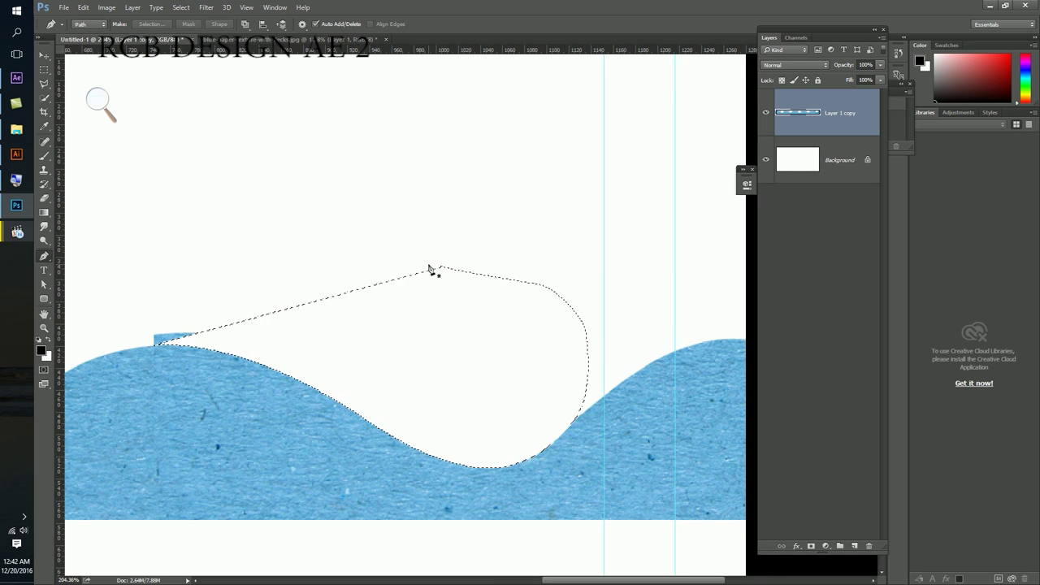
pyautogui.hotkey('ctrl', 'z')
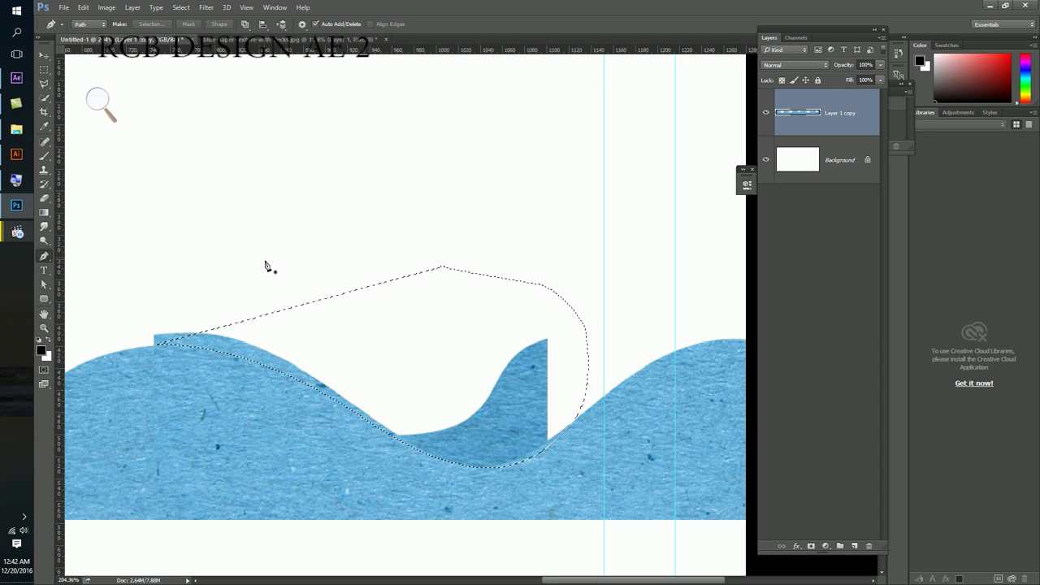
pyautogui.press('Delete')
# Remove the leftover notch near the peak and move the wave down to the canvas bottom
pyautogui.press('m')
pyautogui.hotkey('ctrl', 'd')
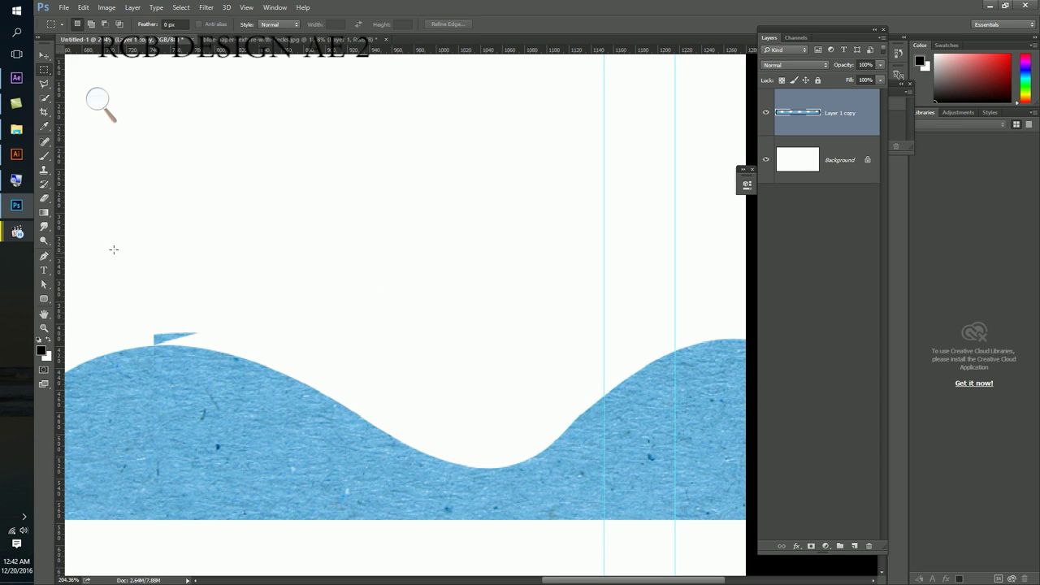
pyautogui.moveTo(113, 250); pyautogui.dragTo(235, 346)
pyautogui.hotkey('ctrl', 'd')
pyautogui.press('v')
pyautogui.scroll(-5, 235, 348)
pyautogui.moveTo(469, 330)
pyautogui.mouseDown()
pyautogui.moveTo(468, 377)
pyautogui.moveTo(684, 412)
pyautogui.moveTo(378, 438)
pyautogui.moveTo(408, 439)
pyautogui.moveTo(213, 440)
pyautogui.moveTo(551, 406)
pyautogui.mouseUp()
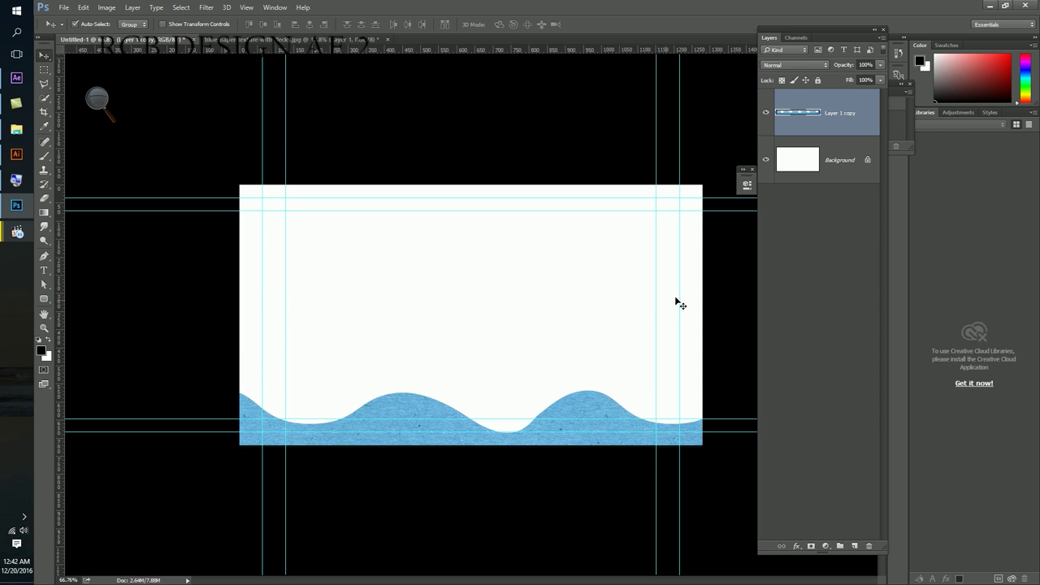
# Duplicate the wave, shift it up, darken it to lightness -28, and send it behind
pyautogui.hotkey('ctrl', 'j')
pyautogui.moveTo(406, 410); pyautogui.dragTo(405, 385)
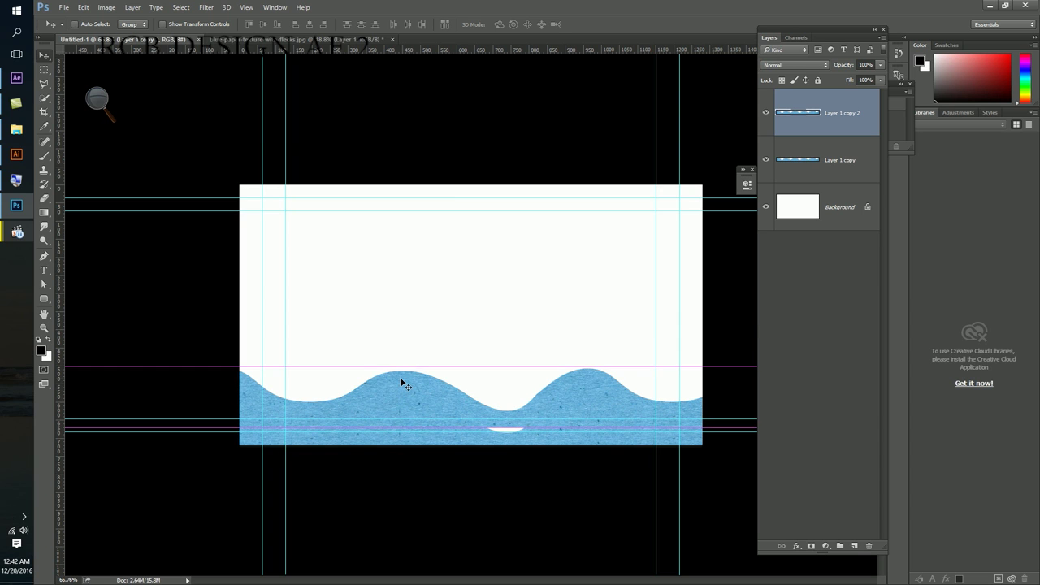
pyautogui.hotkey('ctrl', 'u')
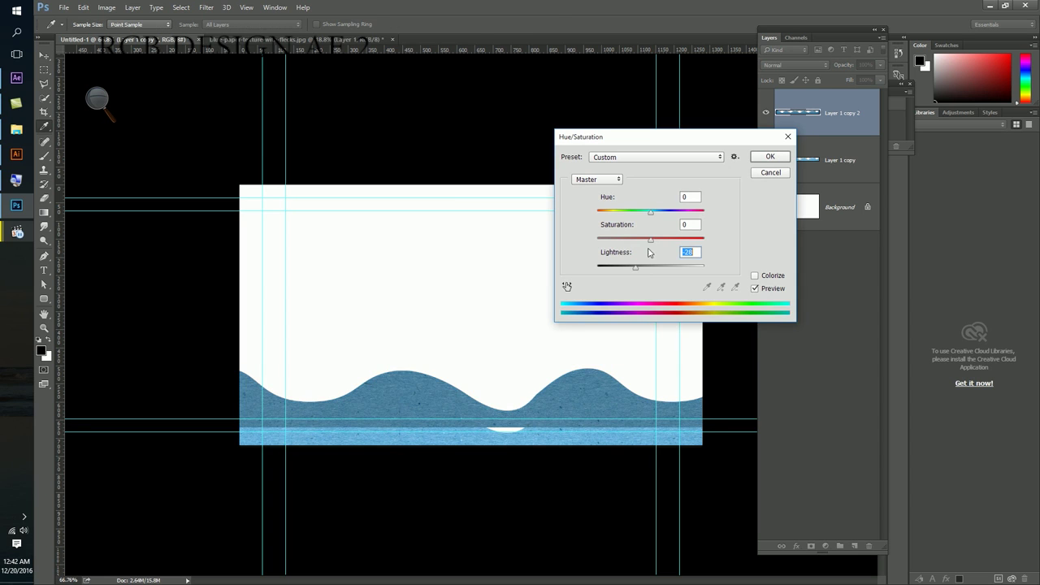
pyautogui.press('Return')
pyautogui.hotkey('ctrl', '[')
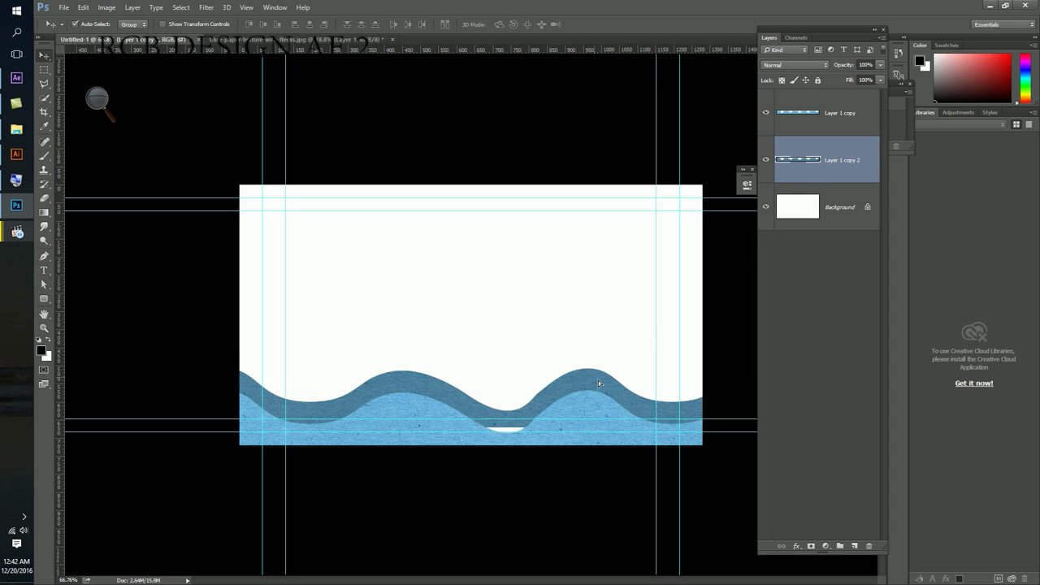
# Add another wave copy with Lightness -15 and Hue +17, offset it, and place it below Layer 1 copy 2
pyautogui.hotkey('ctrl', 'j')
pyautogui.hotkey('ctrl', 'u')
pyautogui.moveTo(650, 266); pyautogui.dragTo(643, 271)
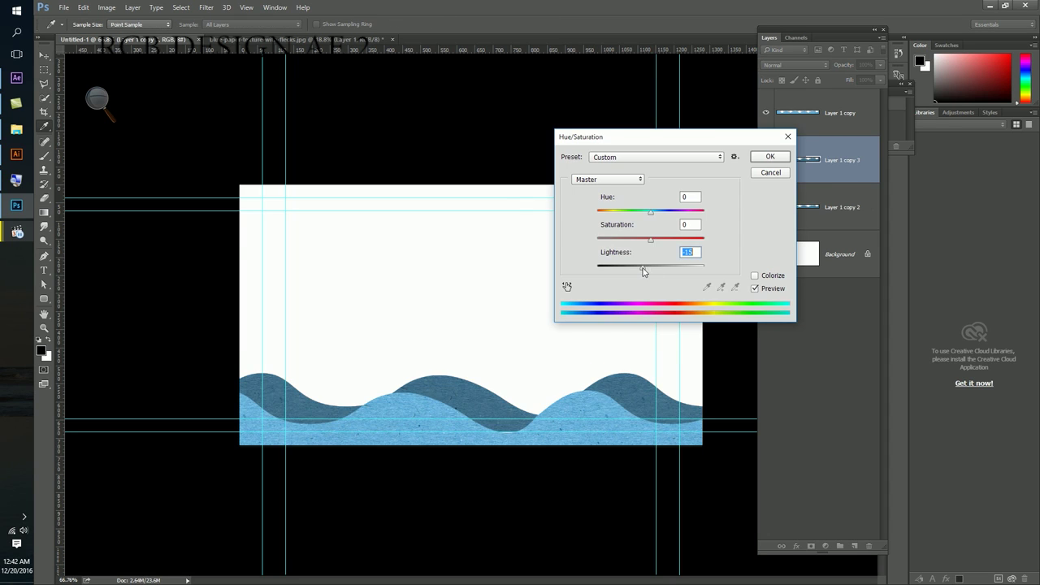
pyautogui.moveTo(650, 212); pyautogui.dragTo(662, 213)
pyautogui.click(770, 156)
pyautogui.moveTo(633, 382)
pyautogui.mouseDown()
pyautogui.moveTo(627, 360)
pyautogui.moveTo(558, 371)
pyautogui.mouseUp()
pyautogui.hotkey('ctrl', '[')
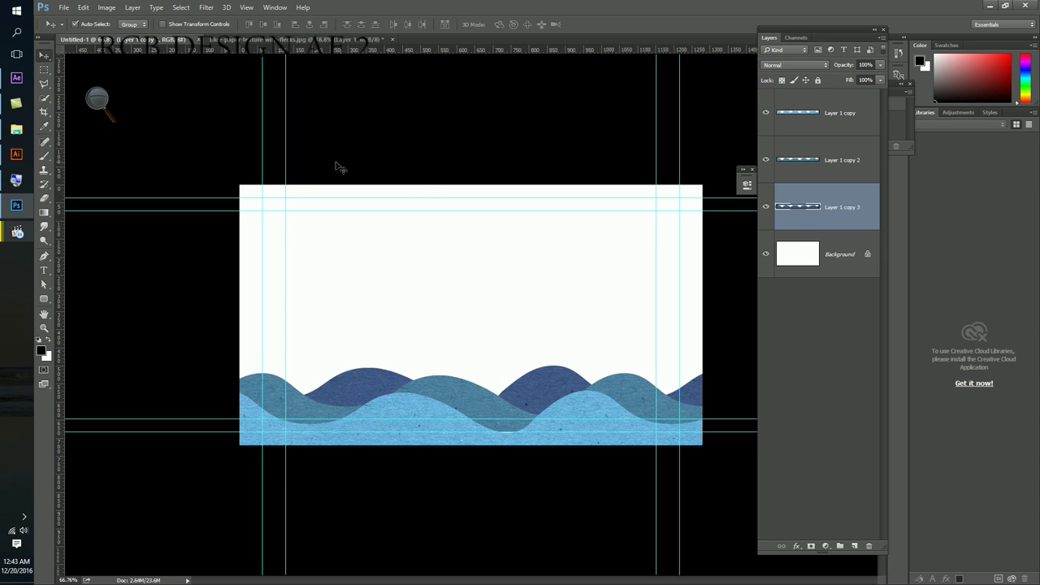
# Save the artwork as animation.psd and drag it from the desktop into After Effects
pyautogui.hotkey('ctrl', 's')
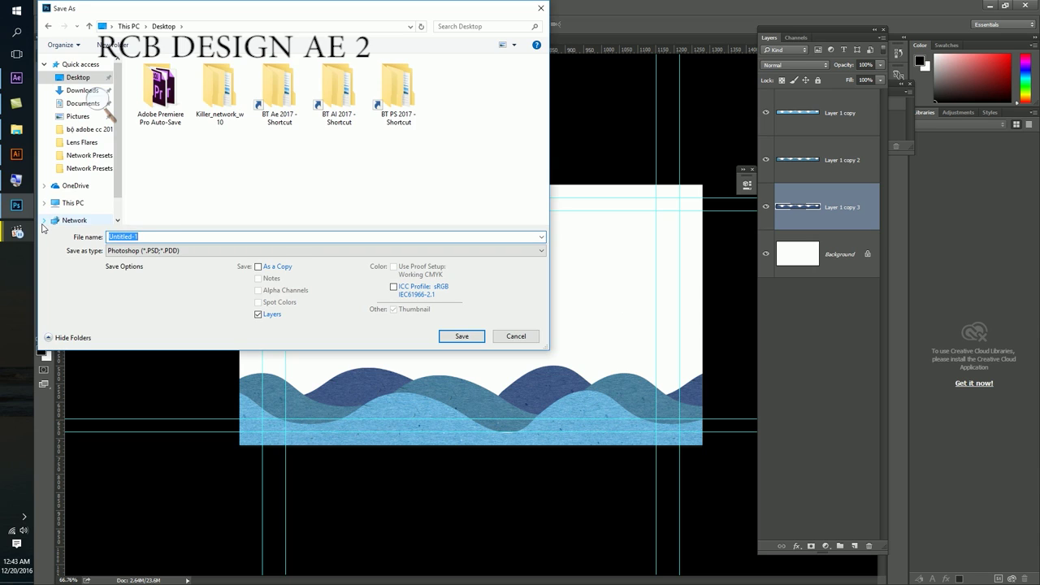
pyautogui.write('animatuoi\\\\\\')
pyautogui.press('BackSpace')
pyautogui.press('BackSpace')
pyautogui.press('BackSpace')
pyautogui.press('BackSpace')
pyautogui.press('BackSpace')
pyautogui.press('BackSpace')
pyautogui.write('ion')
pyautogui.press('Return')
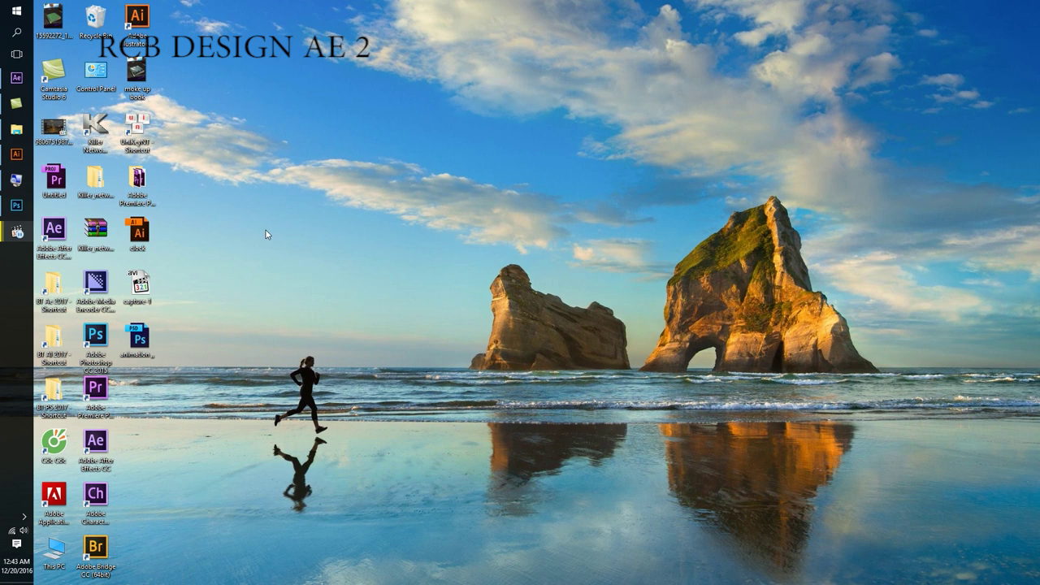
pyautogui.moveTo(138, 338)
pyautogui.mouseDown()
pyautogui.moveTo(20, 83)
pyautogui.moveTo(236, 175)
pyautogui.mouseUp()
# Import the animation PSD as flat footage and preview it
pyautogui.click(447, 239)
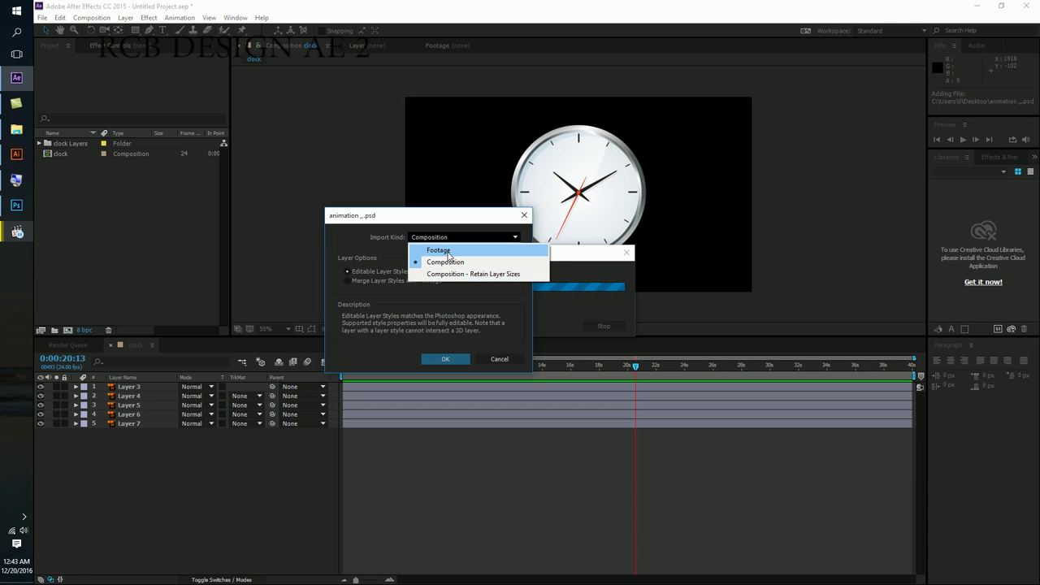
pyautogui.click(448, 257)
pyautogui.press('Return')
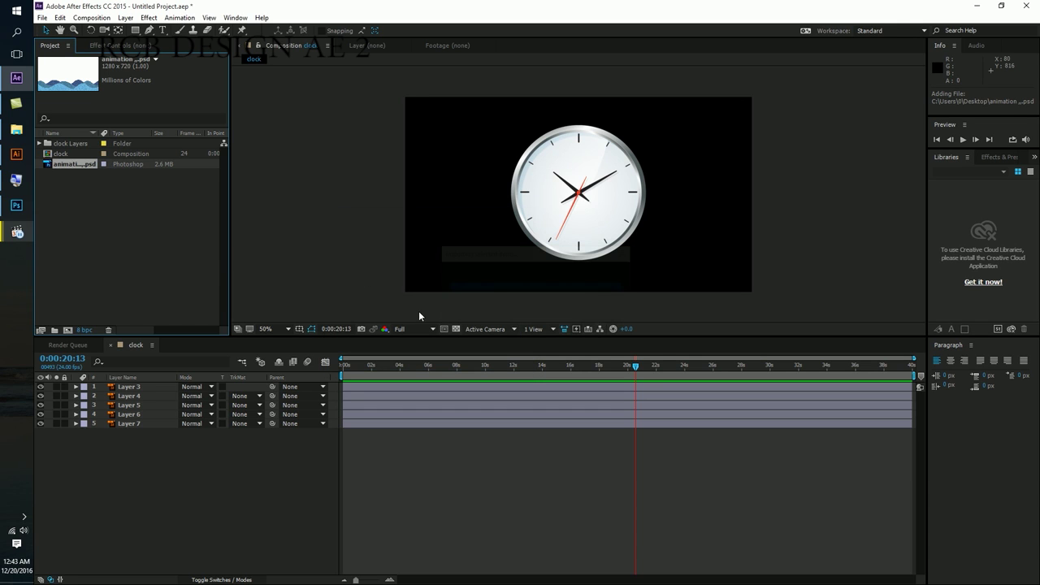
pyautogui.doubleClick(69, 163)
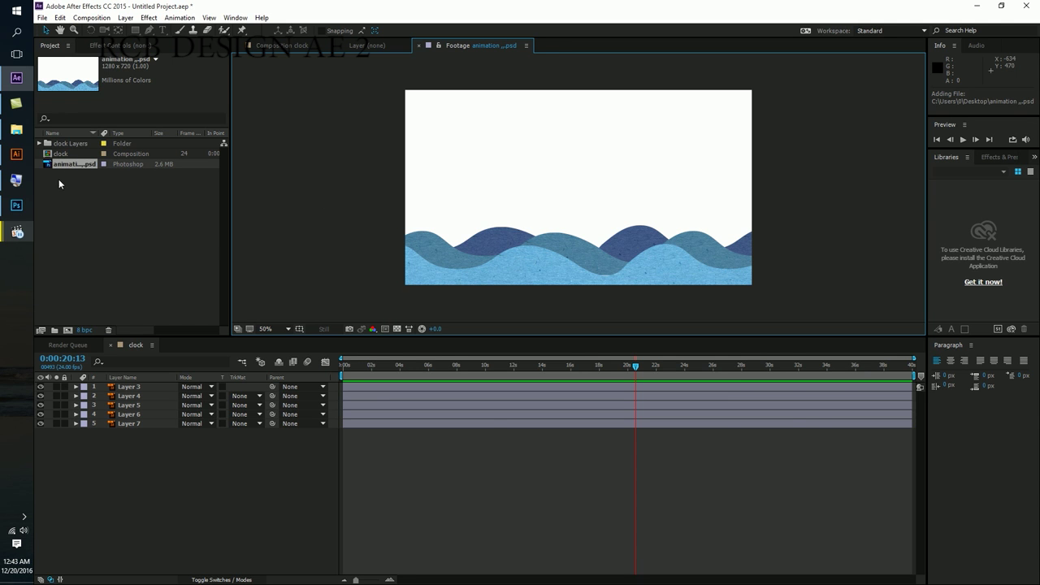
# Re-import animation.psd as Composition - Retain Layer Sizes and inspect its layers folder
pyautogui.press('super+d')
pyautogui.moveTo(138, 337)
pyautogui.mouseDown()
pyautogui.moveTo(25, 194)
pyautogui.moveTo(115, 217)
pyautogui.mouseUp()
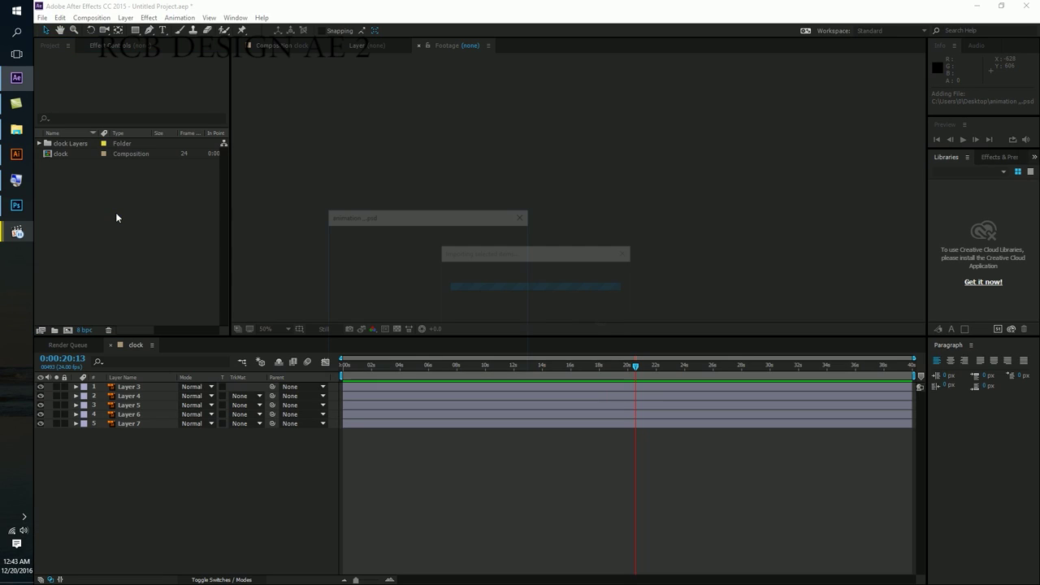
pyautogui.click(463, 236)
pyautogui.click(427, 272)
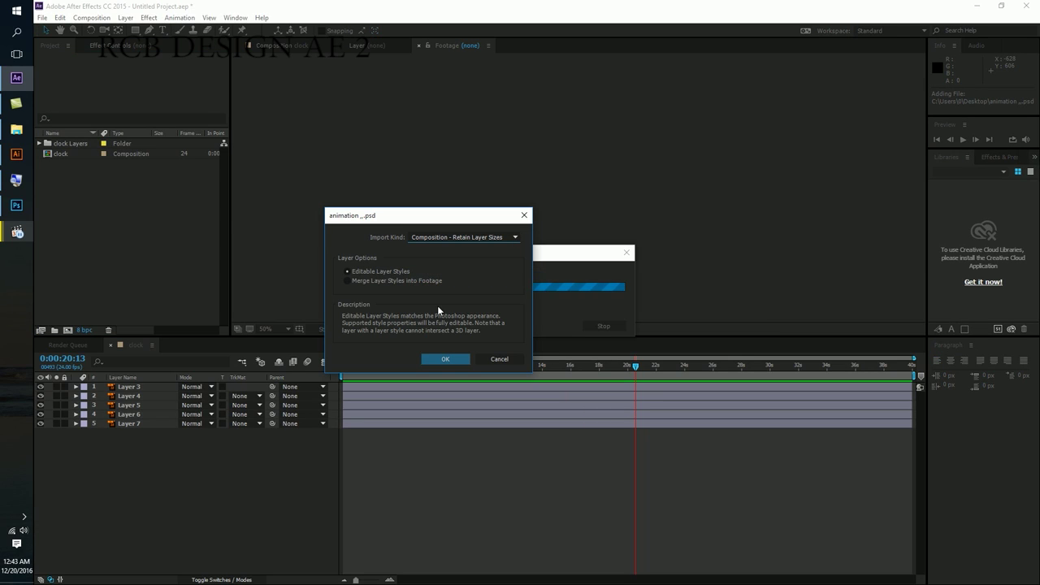
pyautogui.click(440, 359)
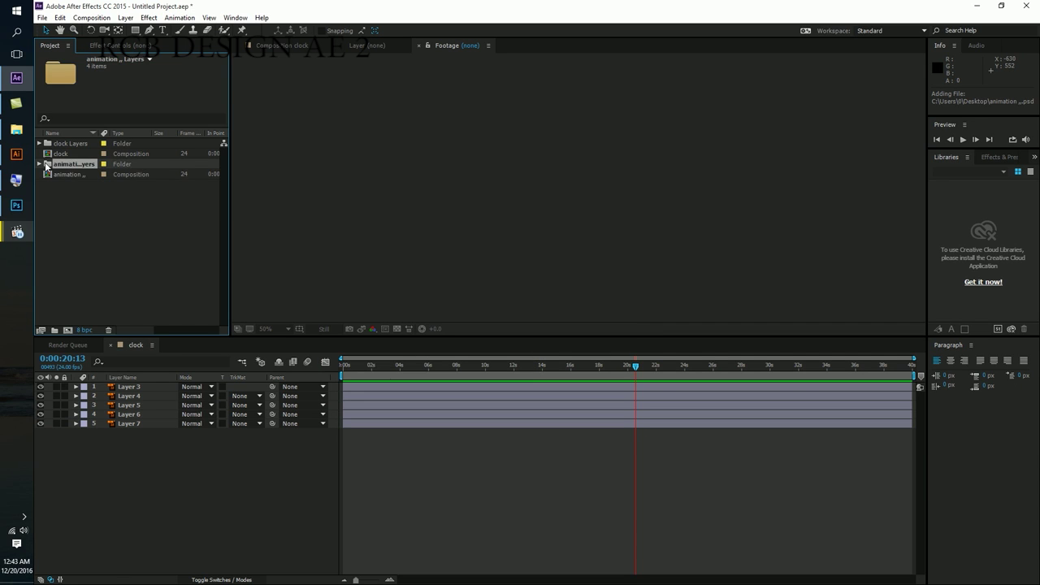
pyautogui.click(38, 163)
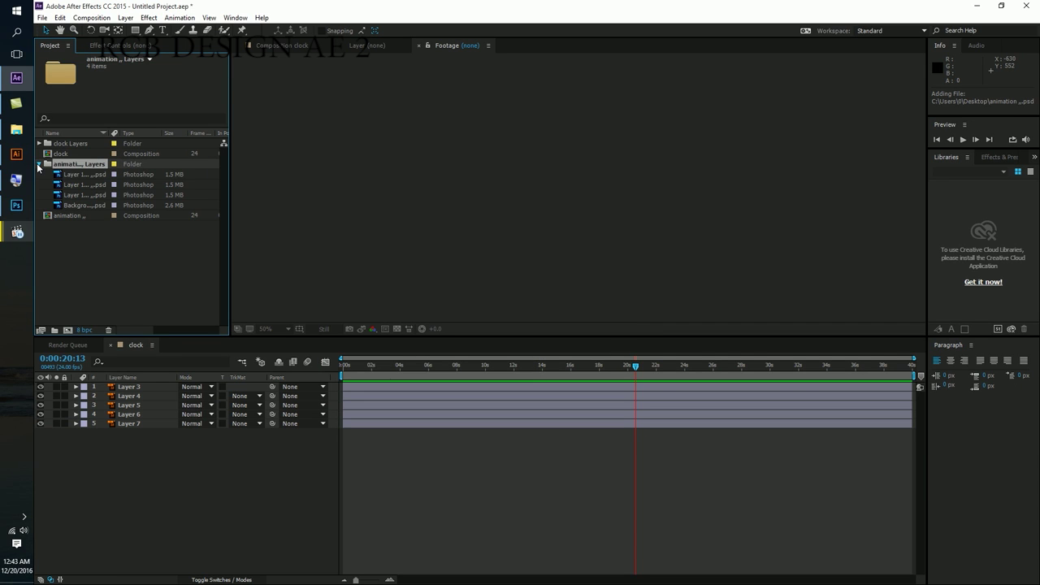
pyautogui.click(37, 164)
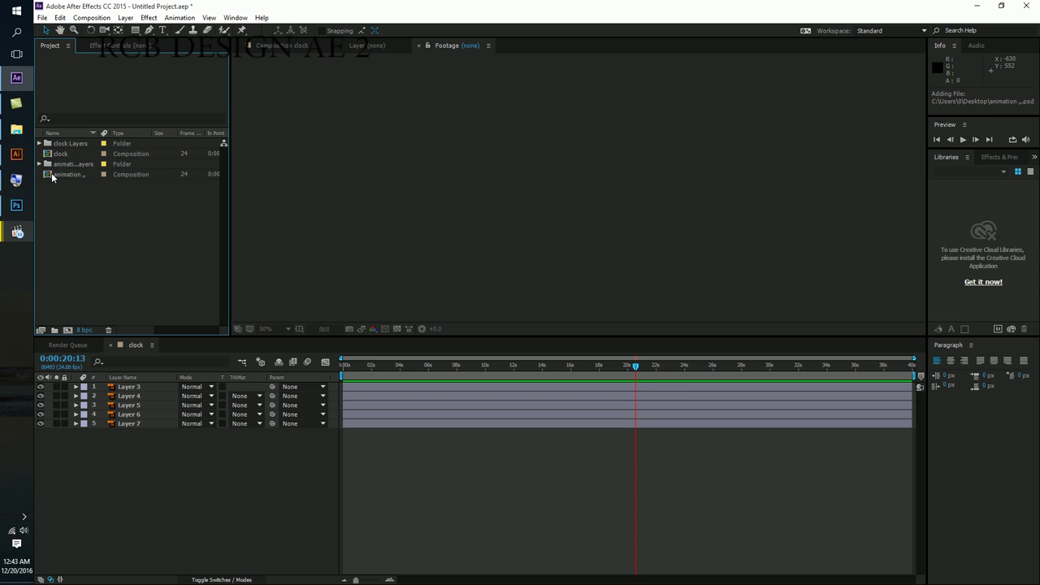
pyautogui.click(75, 165)
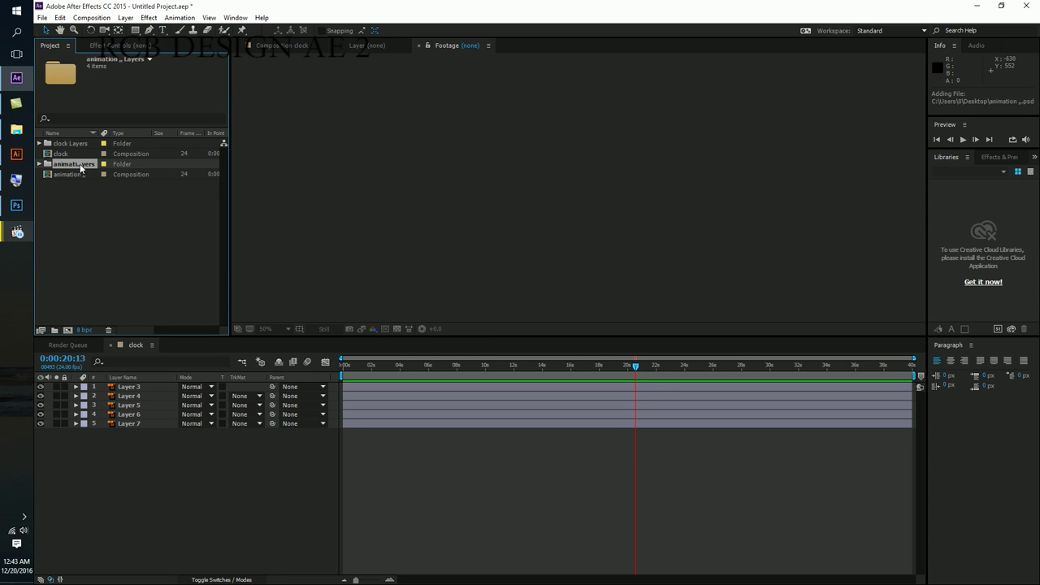
# Open the animation comp and move the Layer 1 copy 2 wave 56 px to the right
pyautogui.doubleClick(77, 174)
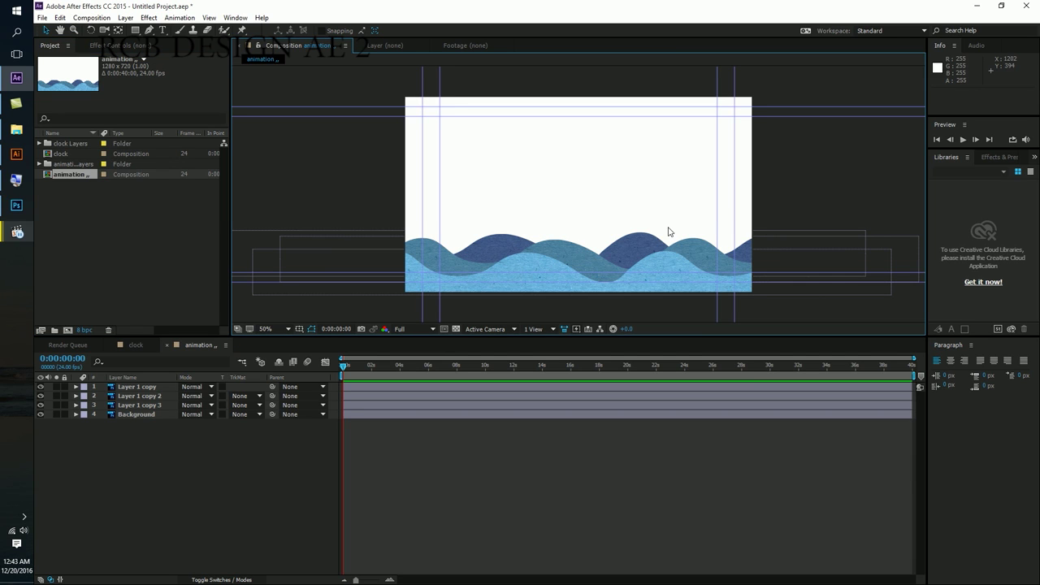
pyautogui.moveTo(490, 240); pyautogui.dragTo(513, 240)
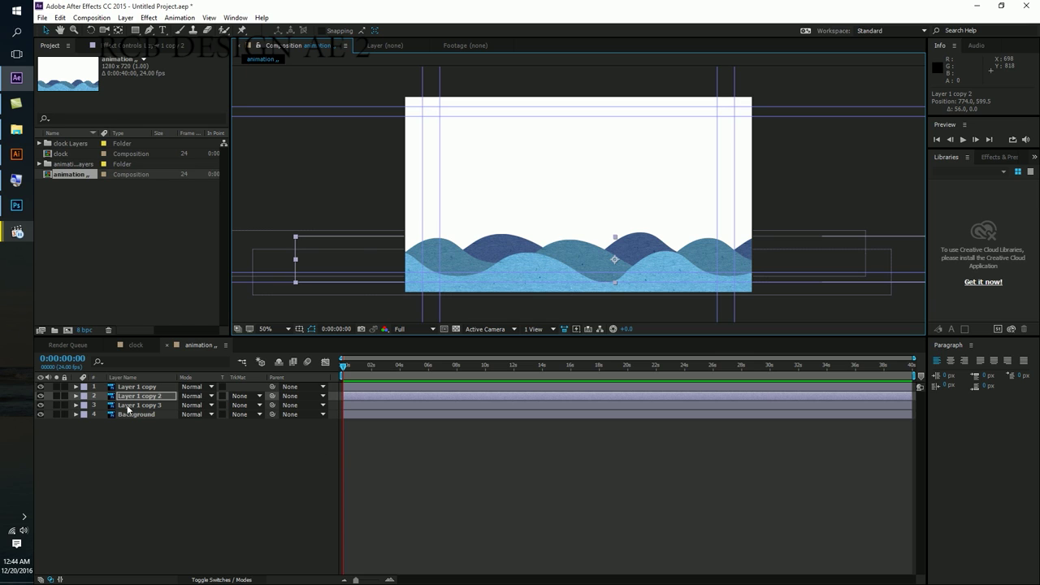
pyautogui.hotkey('ctrl', 'Up')
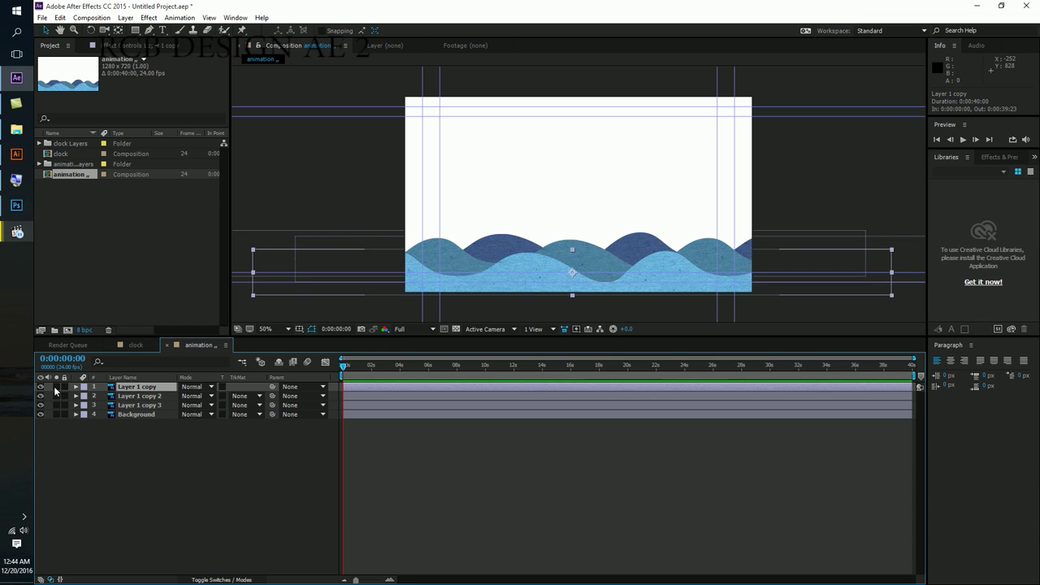
# Expand Layer 1 copy's Transform properties
pyautogui.click(75, 388)
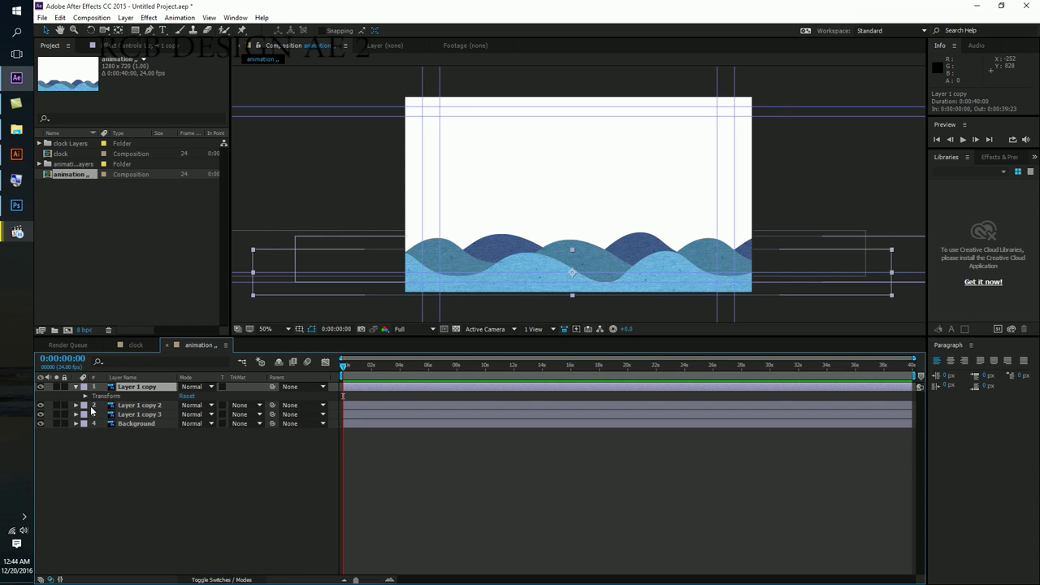
pyautogui.click(127, 397)
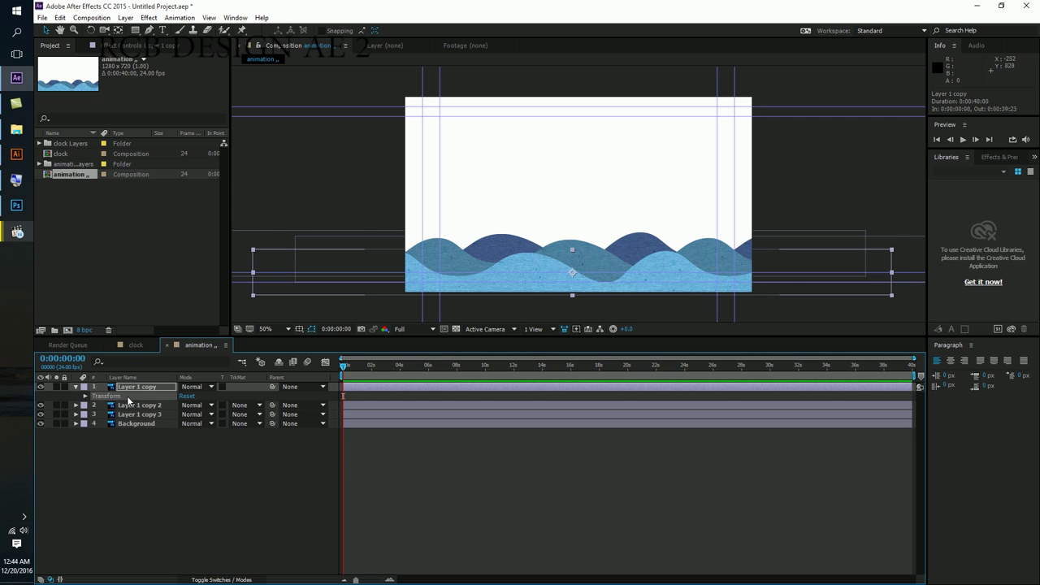
pyautogui.click(89, 396)
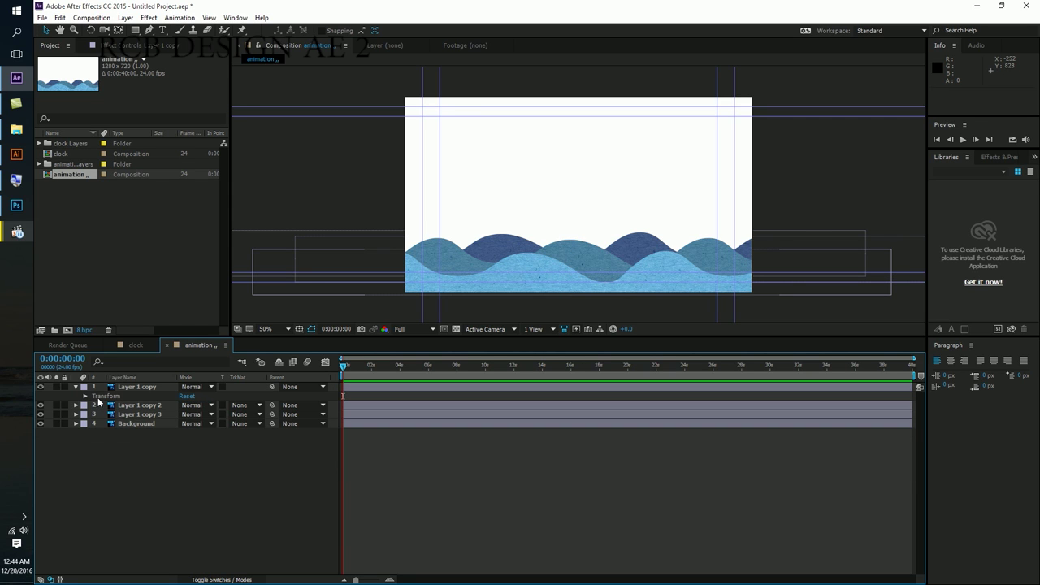
pyautogui.click(98, 398)
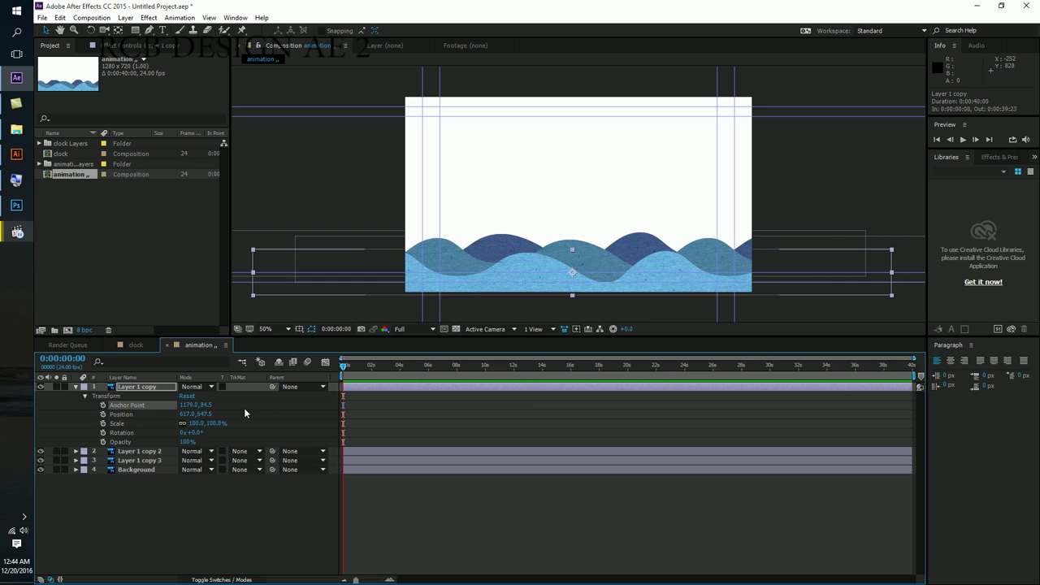
# Set Layer 1 copy's anchor Y to 170.5 and position to 705.0, 734.0, undoing trial rotation and scale
pyautogui.moveTo(207, 405); pyautogui.dragTo(242, 412)
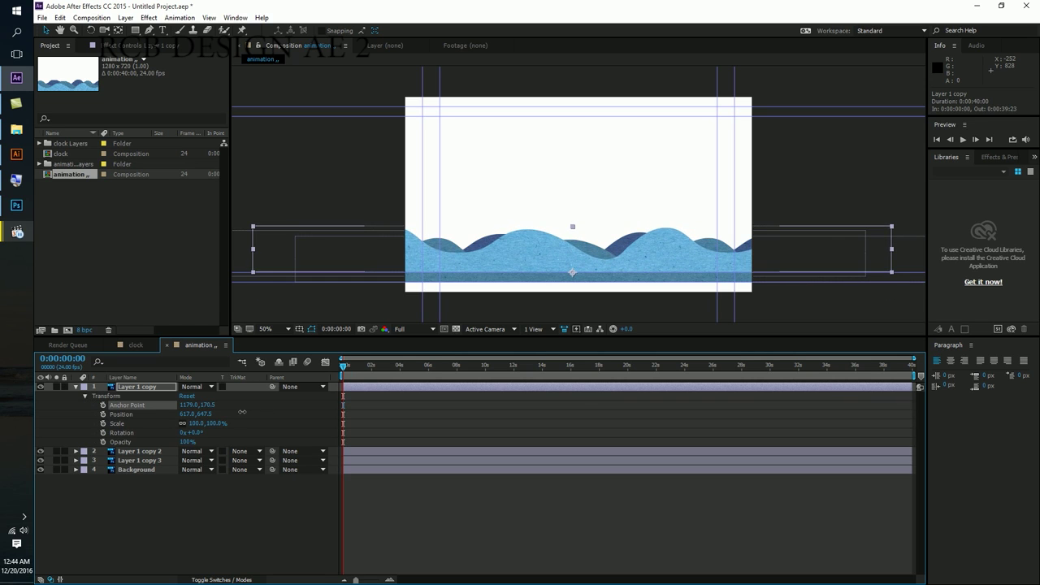
pyautogui.moveTo(204, 413)
pyautogui.mouseDown()
pyautogui.moveTo(197, 434)
pyautogui.moveTo(208, 433)
pyautogui.mouseUp()
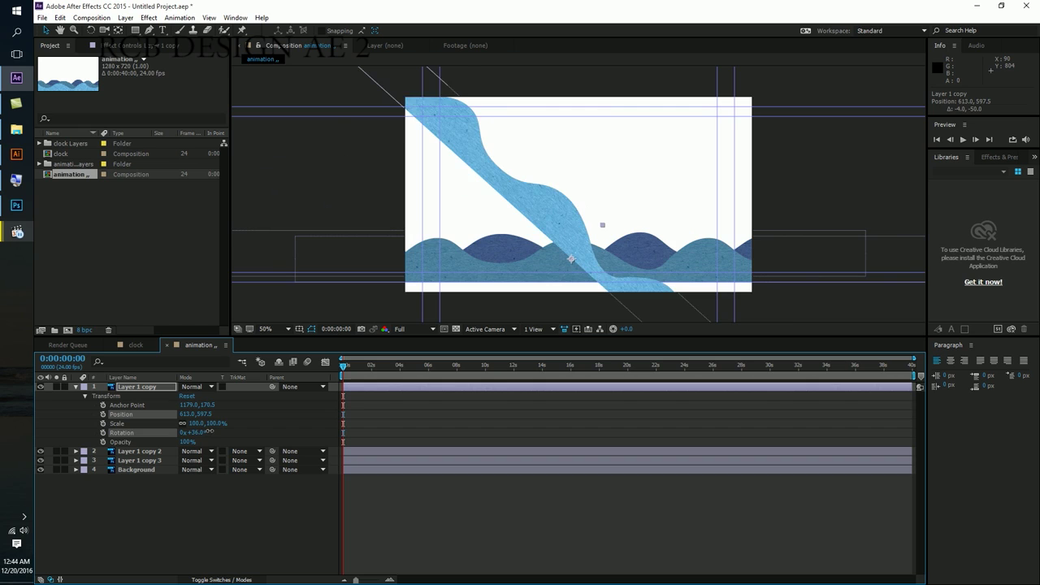
pyautogui.hotkey('ctrl', 'z')
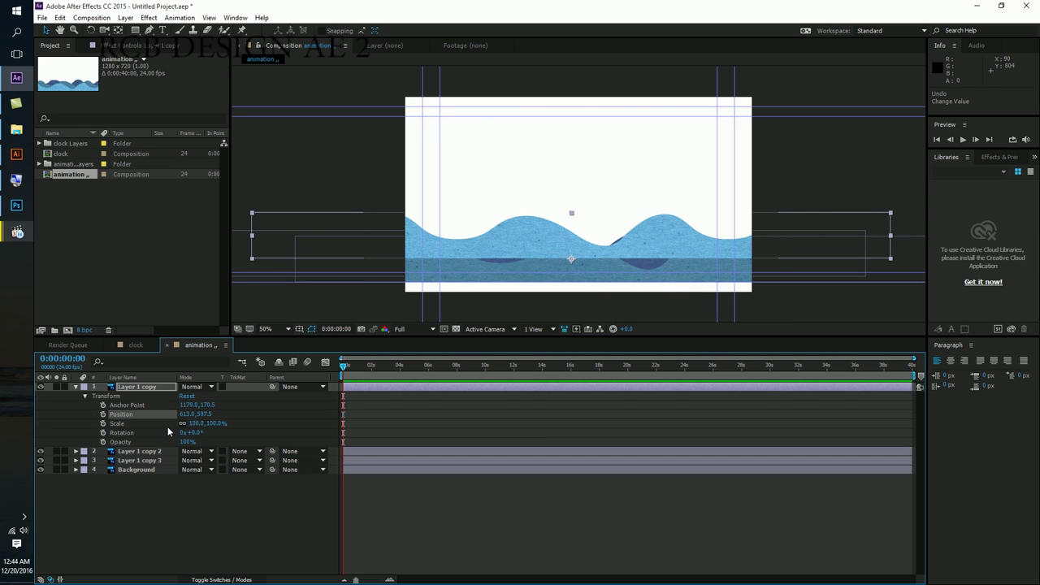
pyautogui.hotkey('ctrl', 'z')
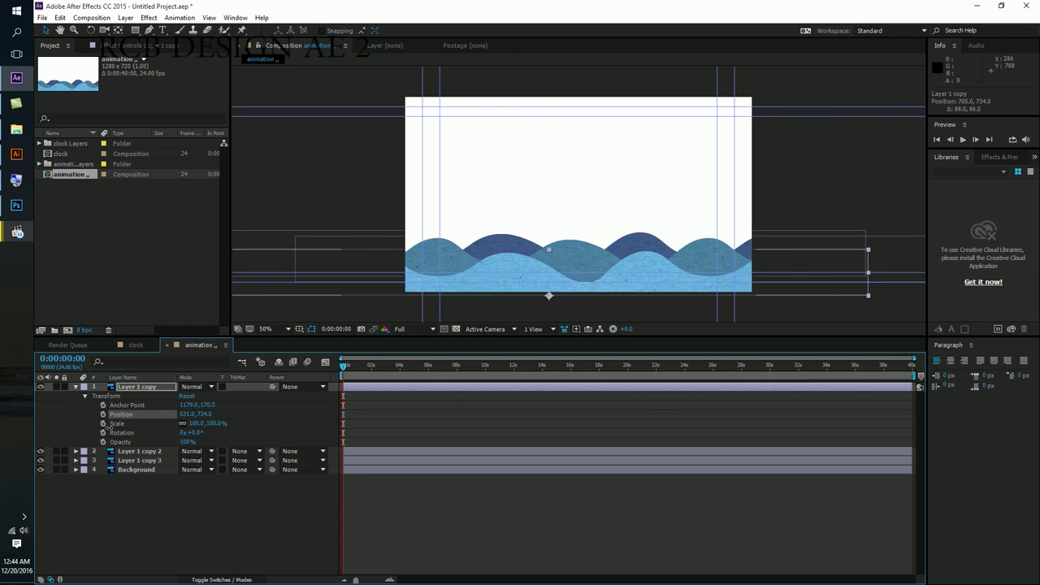
pyautogui.moveTo(188, 422); pyautogui.dragTo(258, 420)
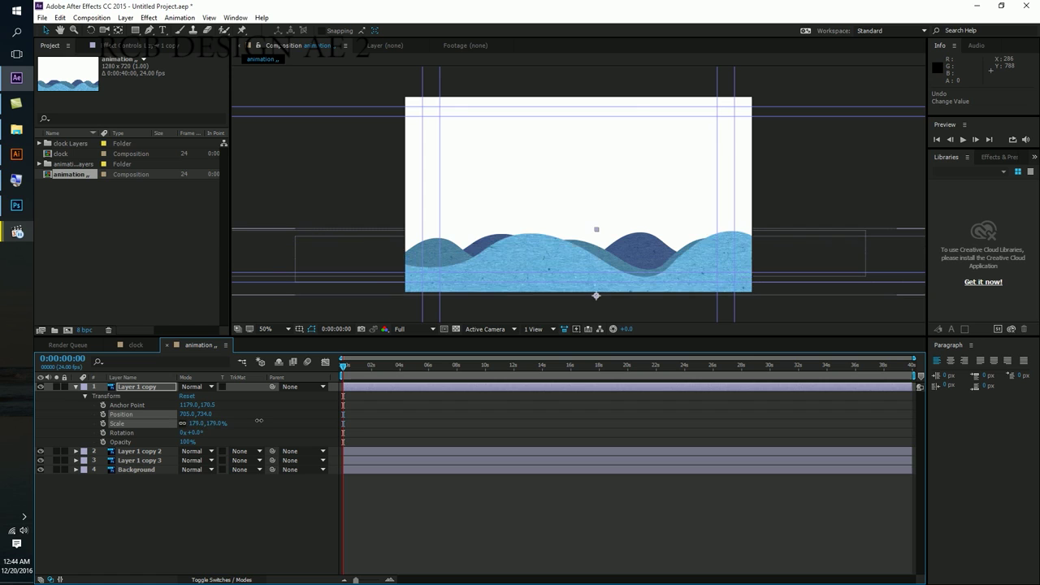
pyautogui.hotkey('ctrl', 'z')
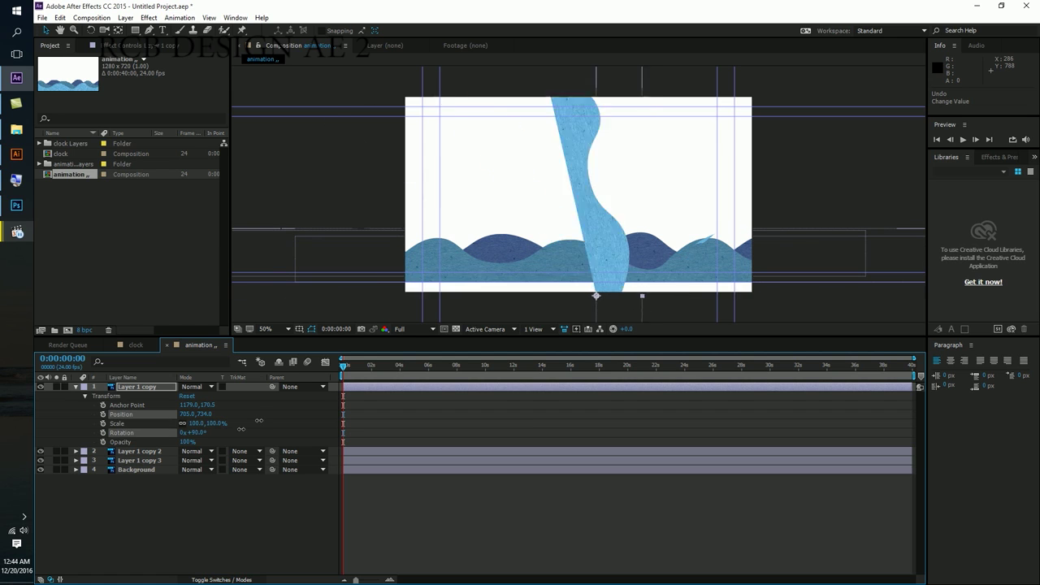
# Inspect Layer 1 copy's Opacity and Rotation properties, collapsing and reopening Transform
pyautogui.click(200, 443)
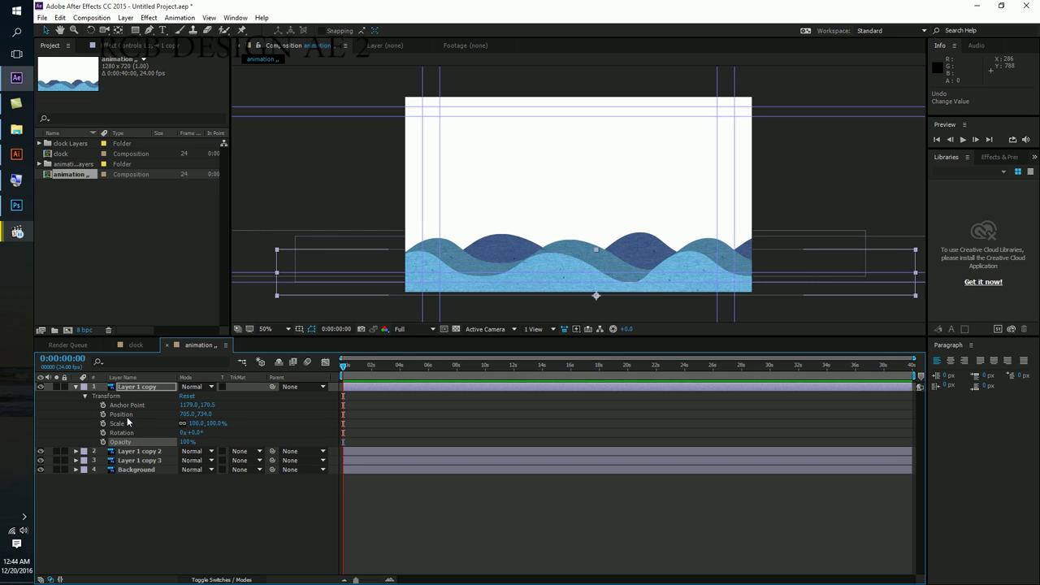
pyautogui.click(86, 396)
pyautogui.click(86, 396)
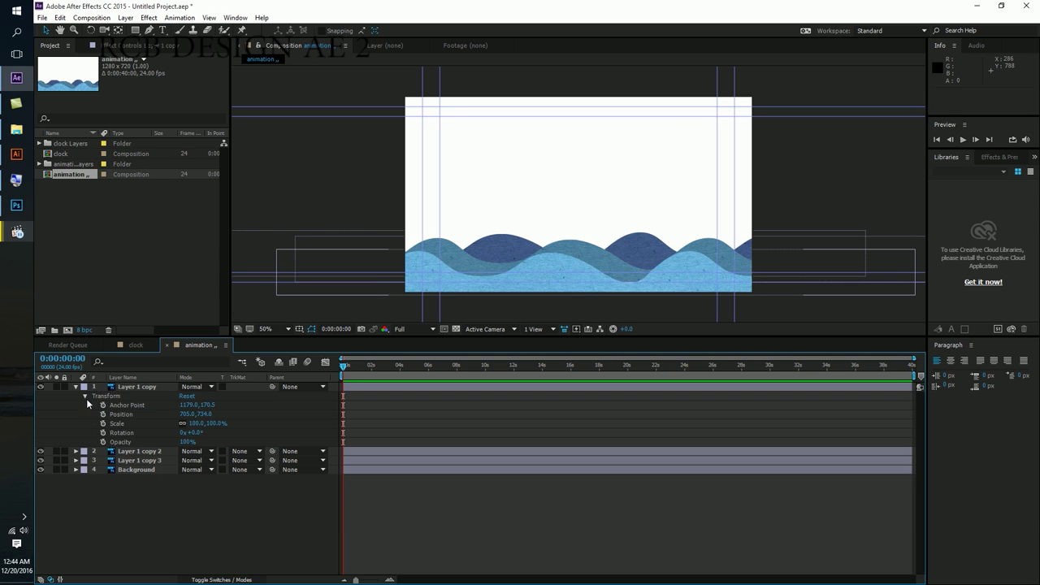
pyautogui.click(121, 432)
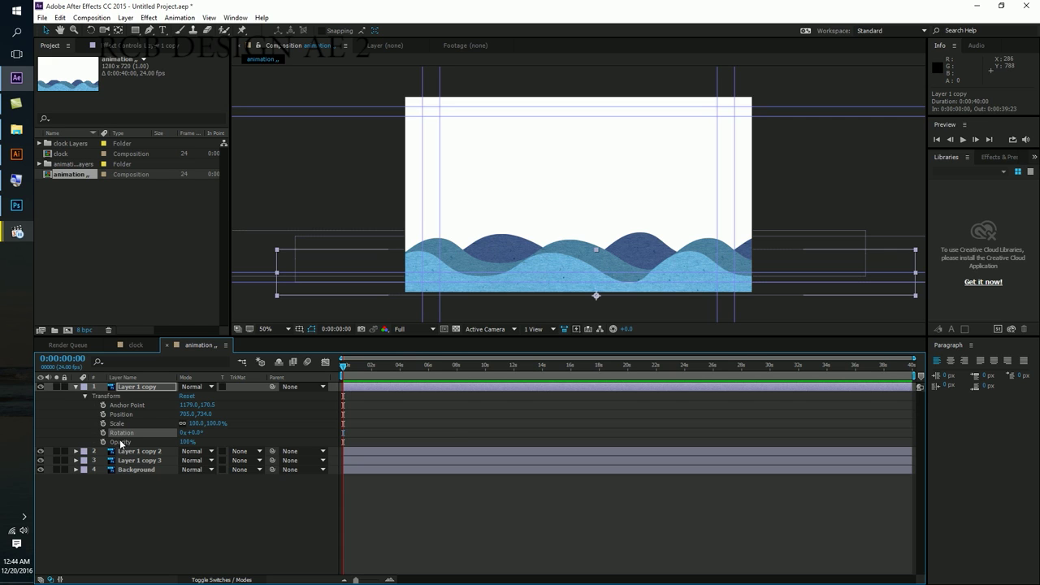
pyautogui.click(120, 443)
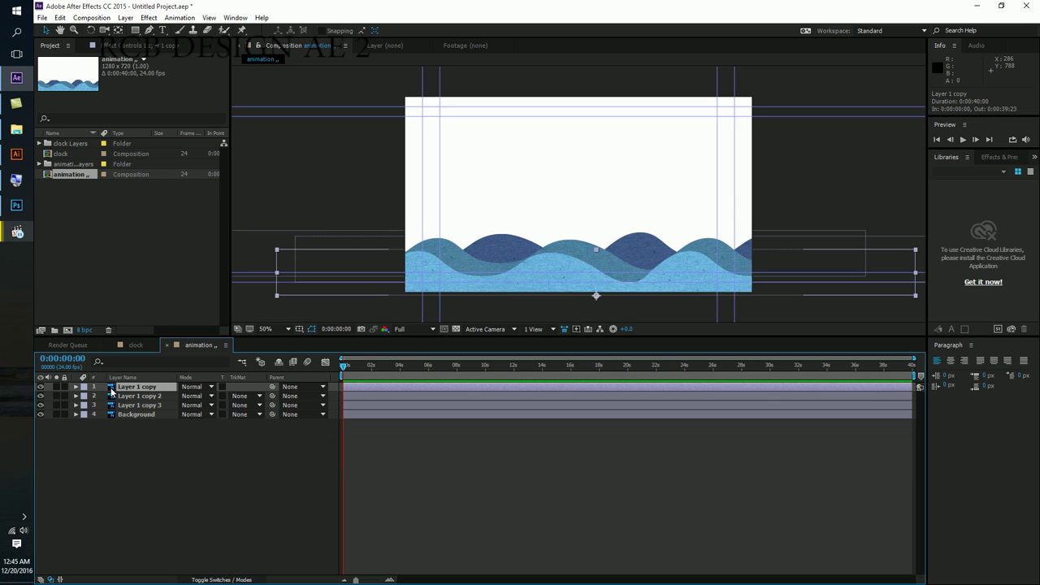
# Cycle Layer 1 copy's solo property views: Anchor Point, Scale, Opacity, Rotation and Position
pyautogui.press('a')
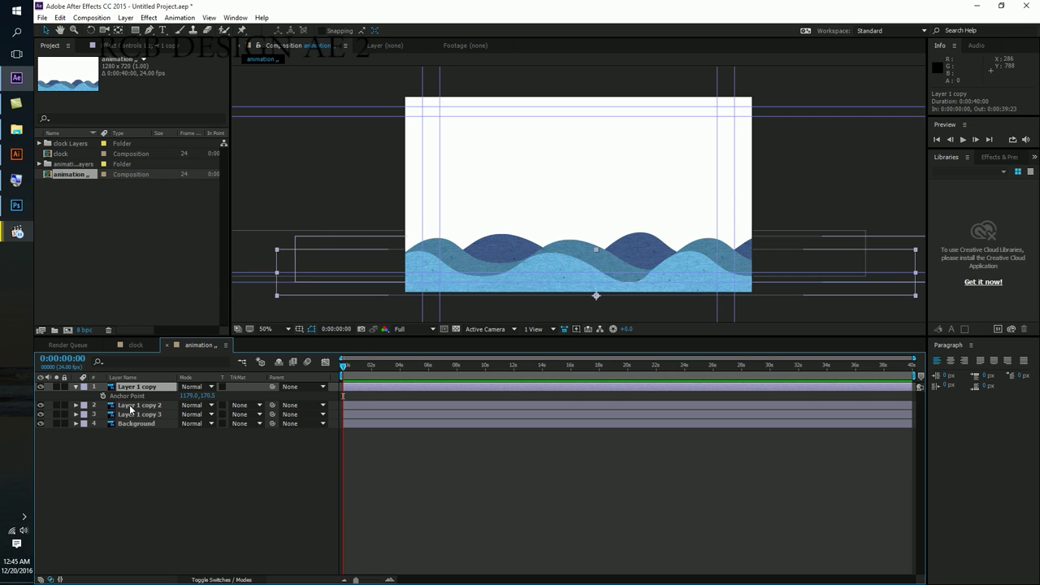
pyautogui.press('s')
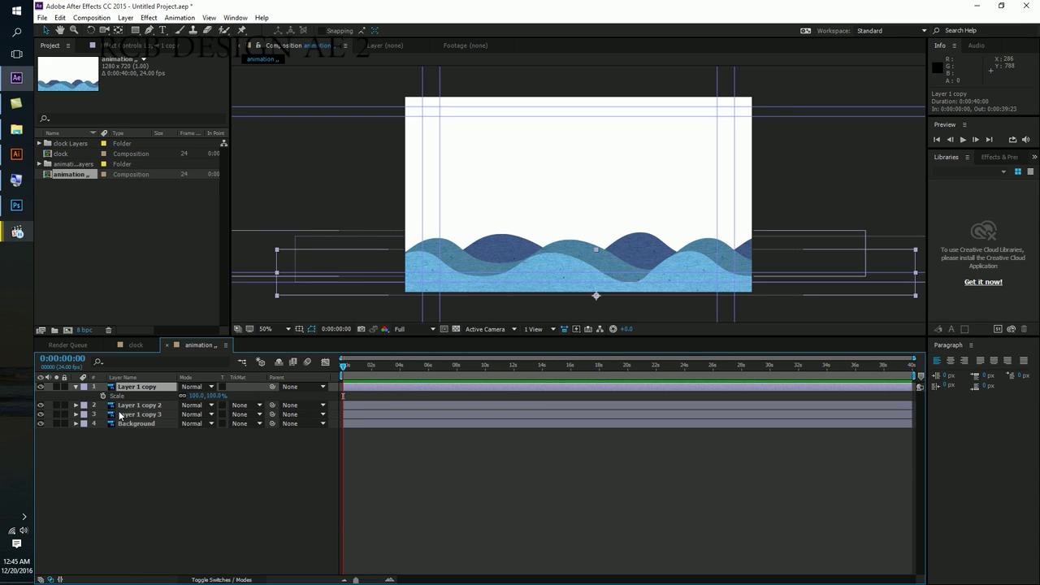
pyautogui.press('t')
pyautogui.hotkey('shift', 'r')
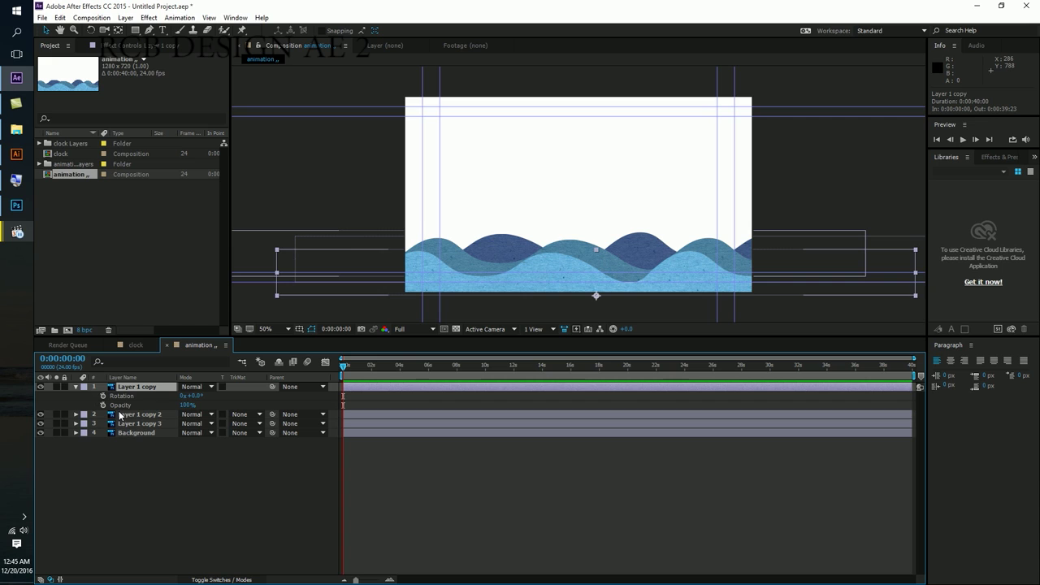
pyautogui.hotkey('shift', 'a')
pyautogui.hotkey('shift', 'p')
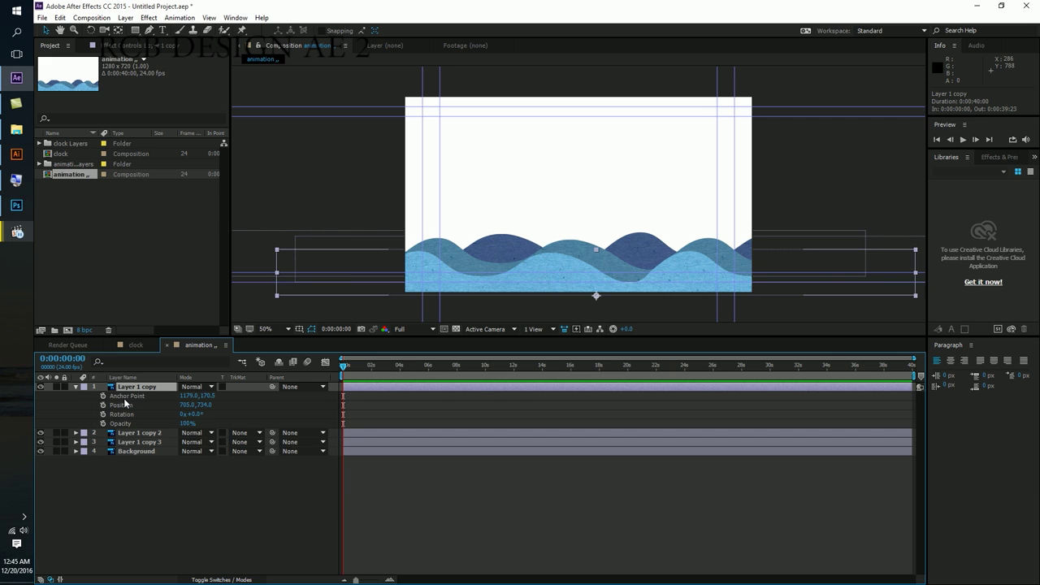
pyautogui.press('u')
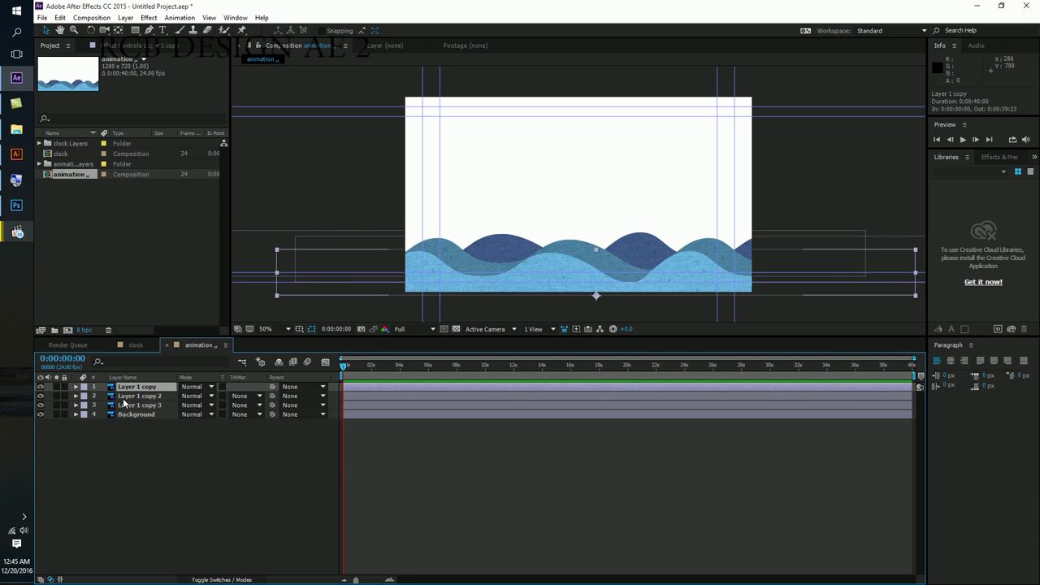
pyautogui.press('a')
pyautogui.press('t')
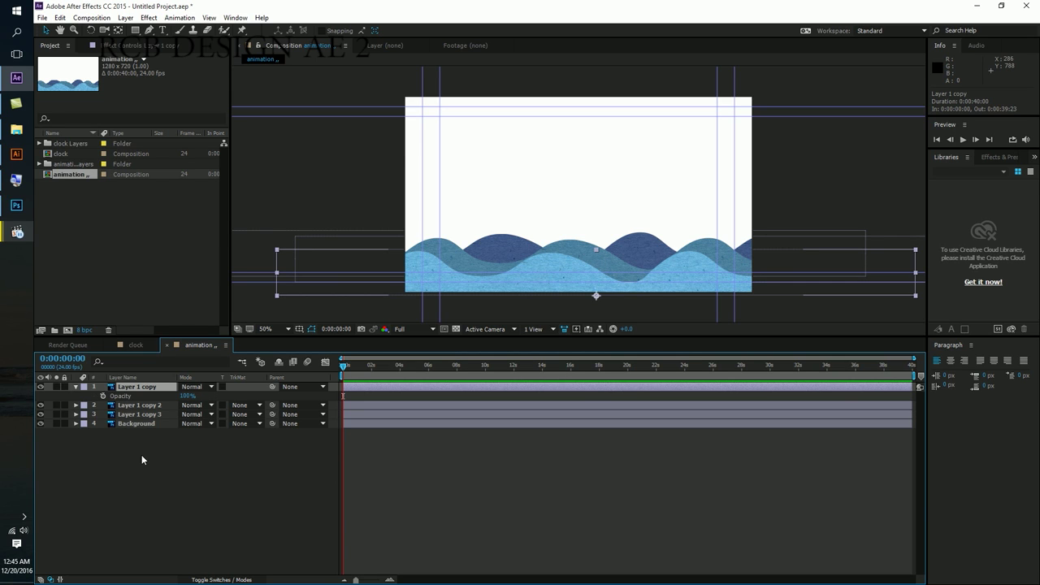
# Select all four layers, add an Untitled 1 folder, and start a new 1920×1080 composition
pyautogui.click(25, 517)
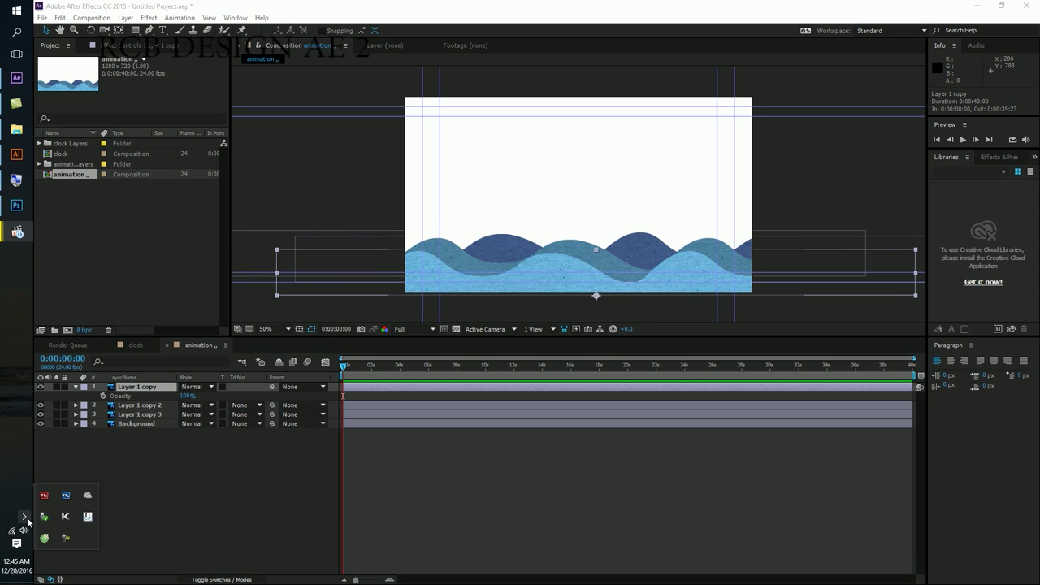
pyautogui.click(123, 489)
pyautogui.moveTo(348, 172); pyautogui.dragTo(690, 290)
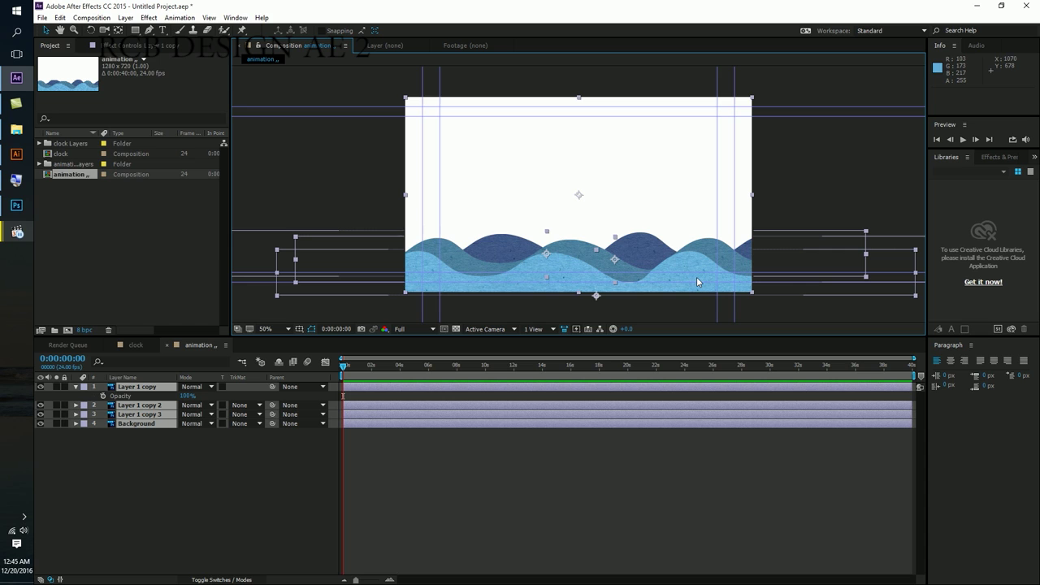
pyautogui.click(56, 330)
pyautogui.click(68, 331)
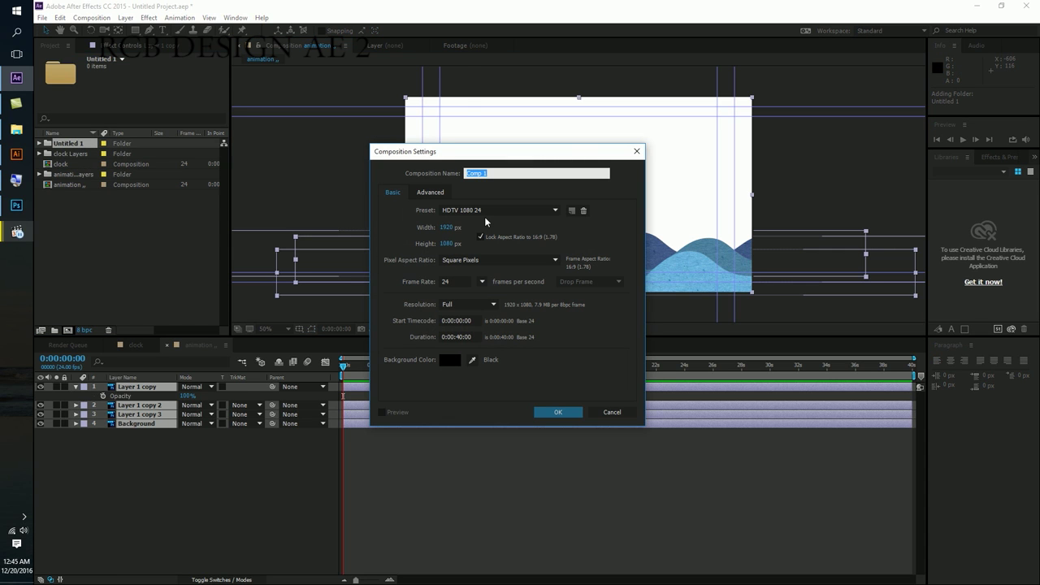
# Accept the HDTV 1080 24 comp settings and draw a cyan ellipse near the lower-left
pyautogui.press('Return')
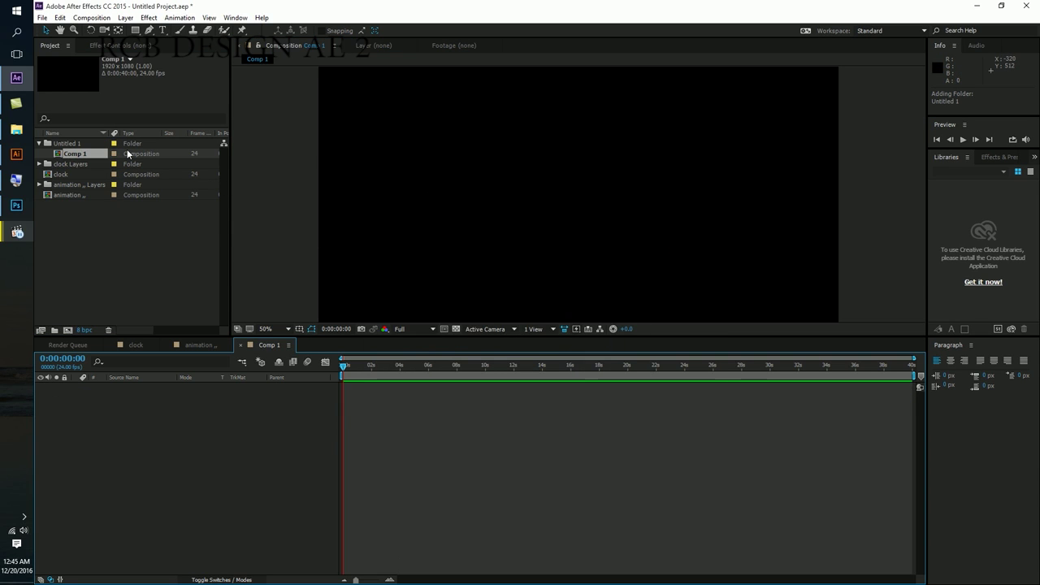
pyautogui.moveTo(135, 30); pyautogui.dragTo(168, 52)
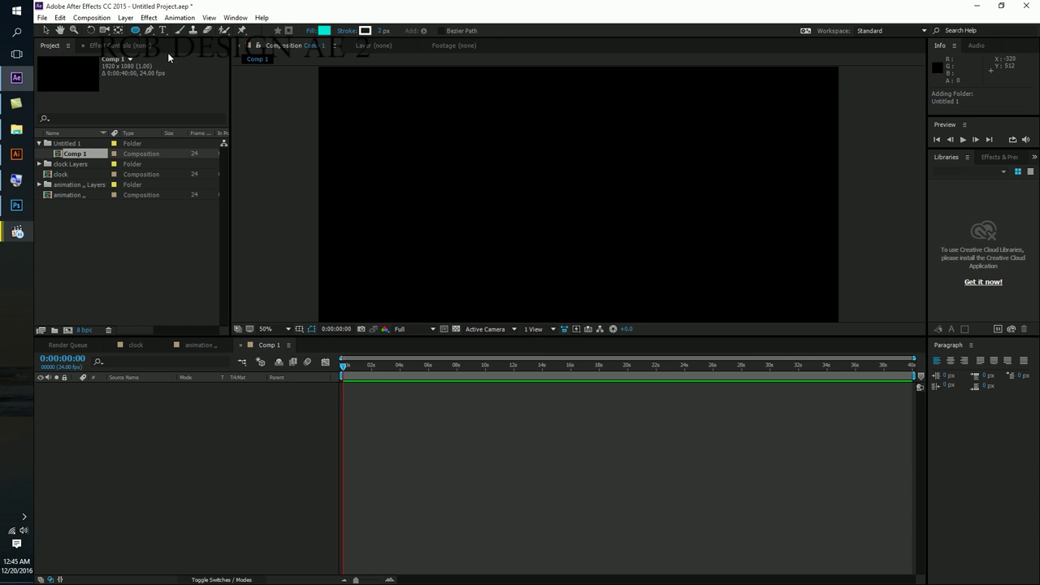
pyautogui.moveTo(339, 257); pyautogui.dragTo(397, 312)
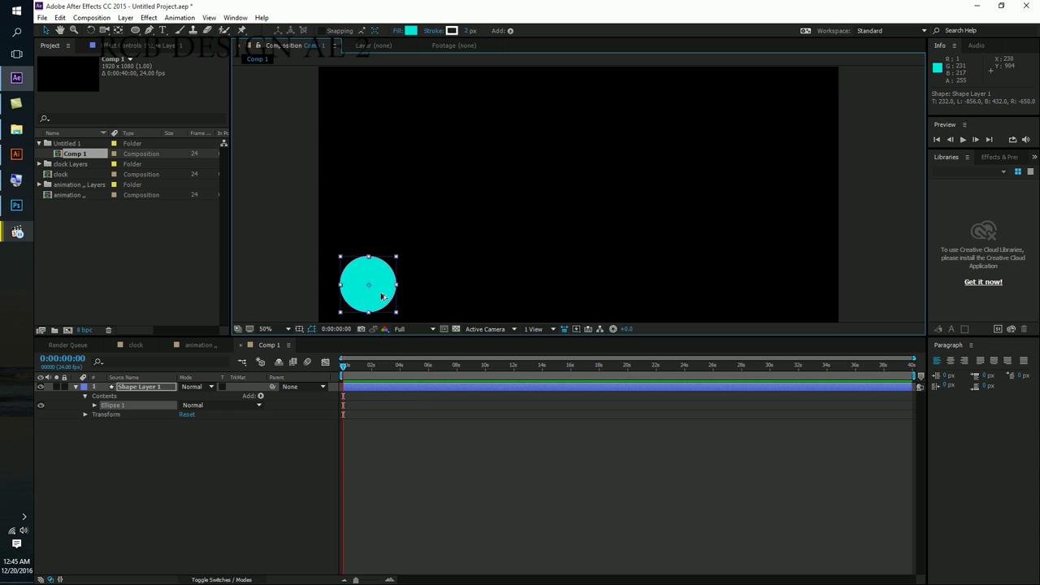
pyautogui.scroll(-4, 382, 296)
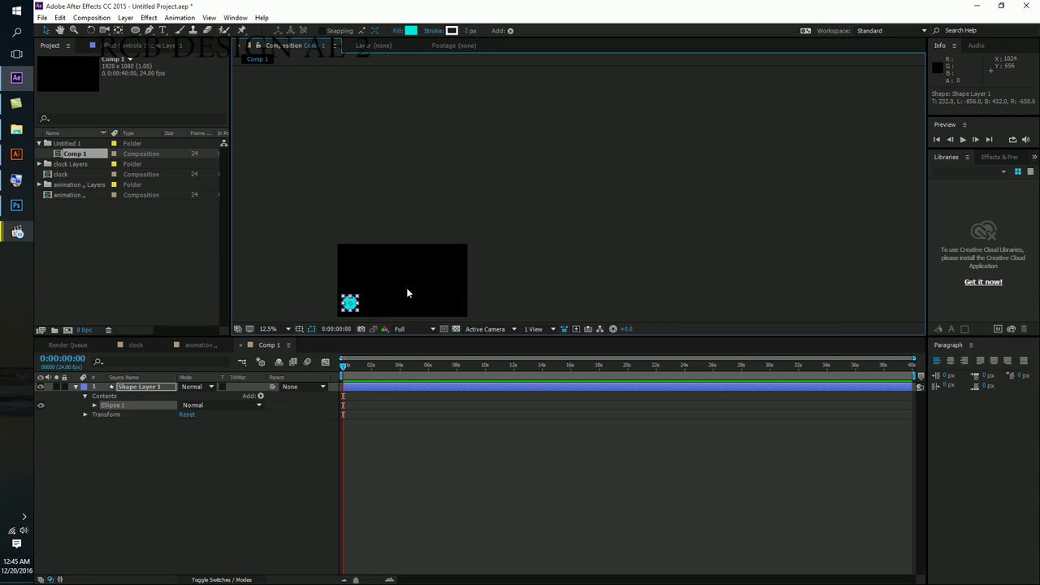
pyautogui.scroll(2, 341, 305)
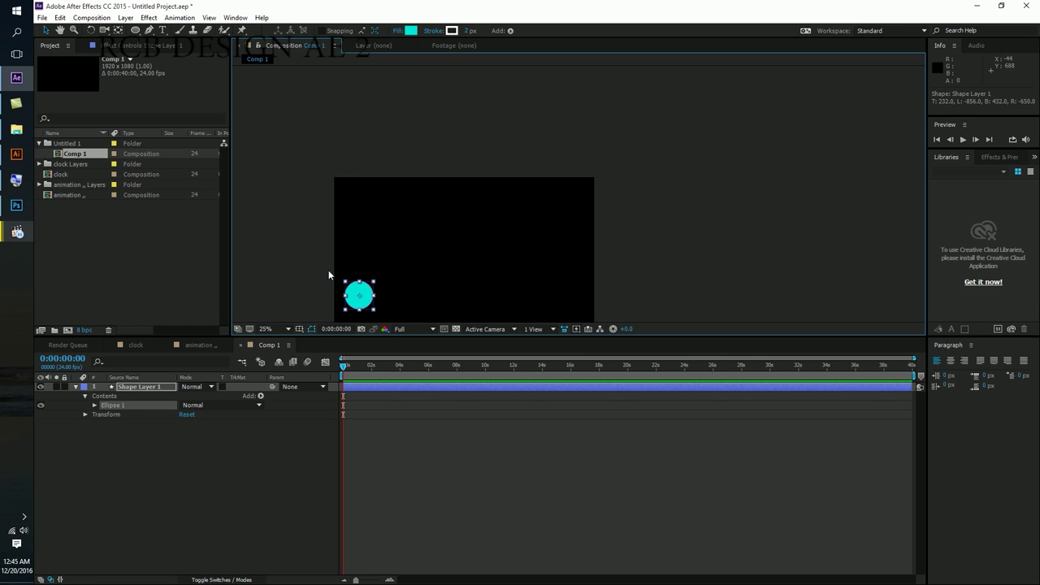
# Move the shape's anchor point onto the circle with Pan Behind and snapping on
pyautogui.press('y')
pyautogui.moveTo(464, 251); pyautogui.dragTo(361, 298)
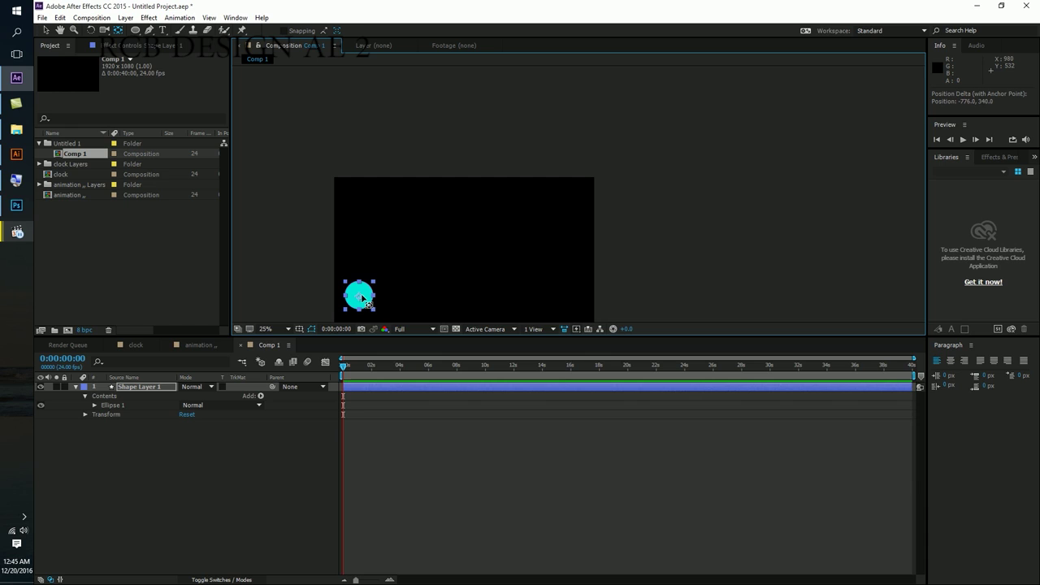
pyautogui.hotkey('ctrl', 'z')
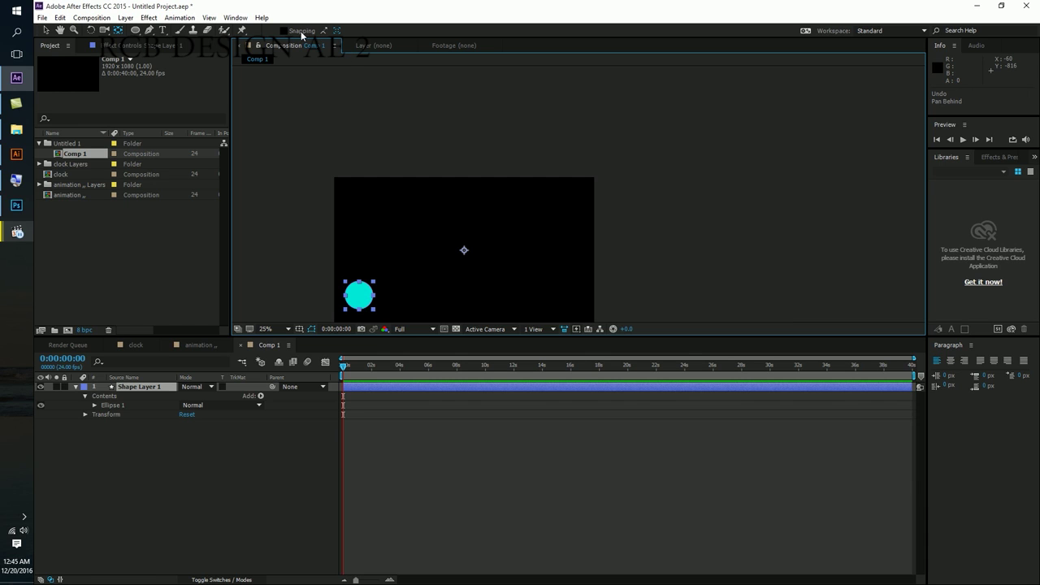
pyautogui.click(301, 31)
pyautogui.moveTo(447, 258); pyautogui.dragTo(427, 266)
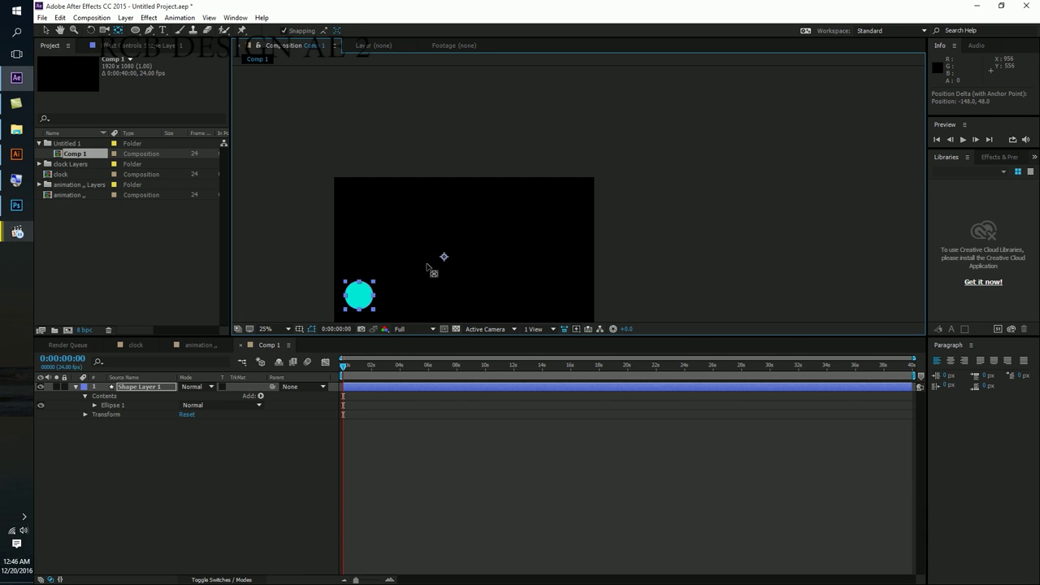
# Return to the Selection tool and scrub the time to 0:00:00:21 and back
pyautogui.press('v')
pyautogui.scroll(6, 362, 299)
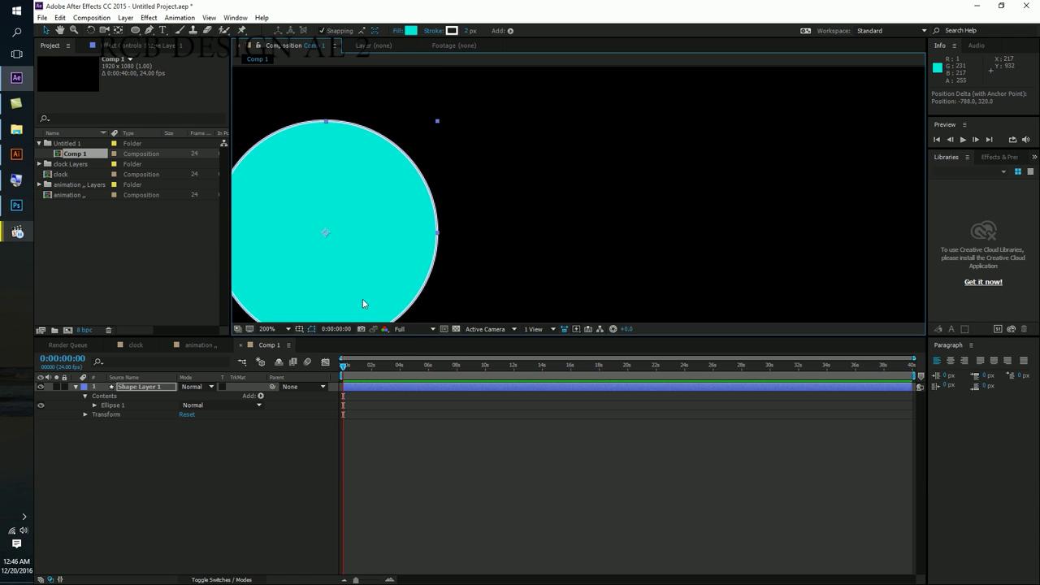
pyautogui.scroll(-2, 363, 299)
pyautogui.moveTo(343, 366); pyautogui.dragTo(354, 371)
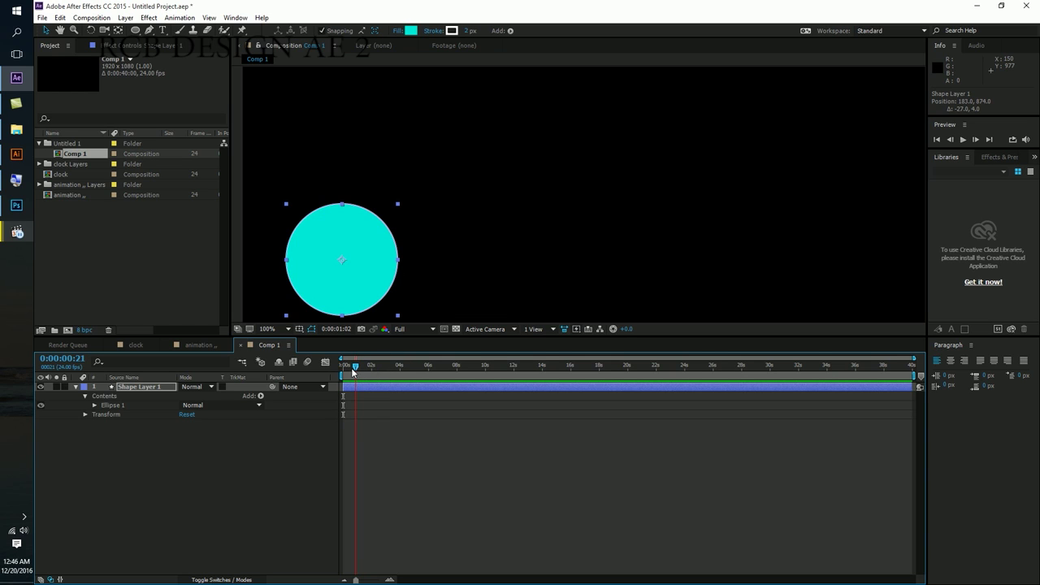
pyautogui.moveTo(355, 371); pyautogui.dragTo(341, 372)
# Show only Shape Layer 1's Position and set its first keyframe at 0 s
pyautogui.click(156, 389)
pyautogui.press('u')
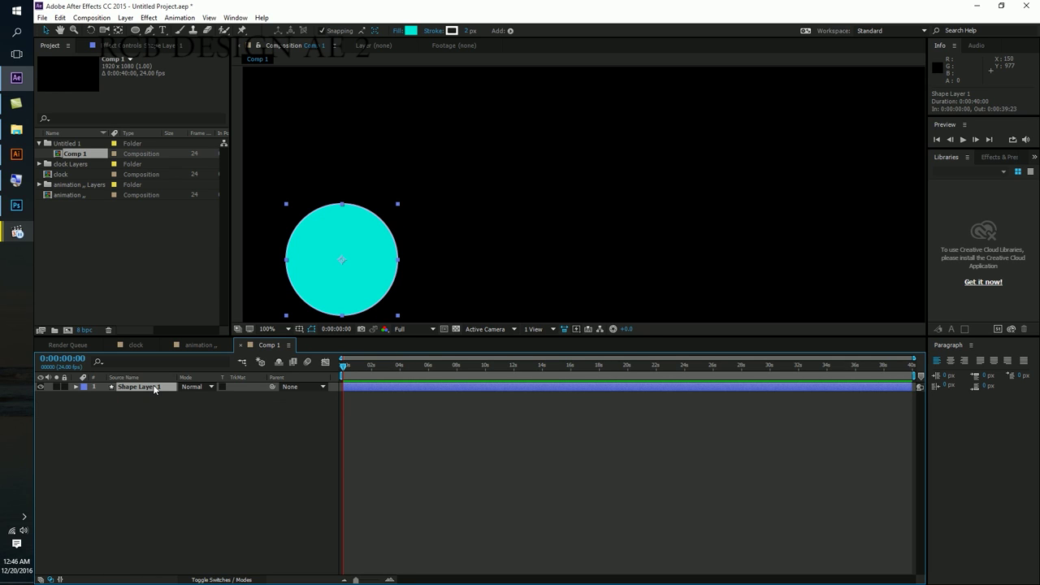
pyautogui.press('p')
pyautogui.click(104, 396)
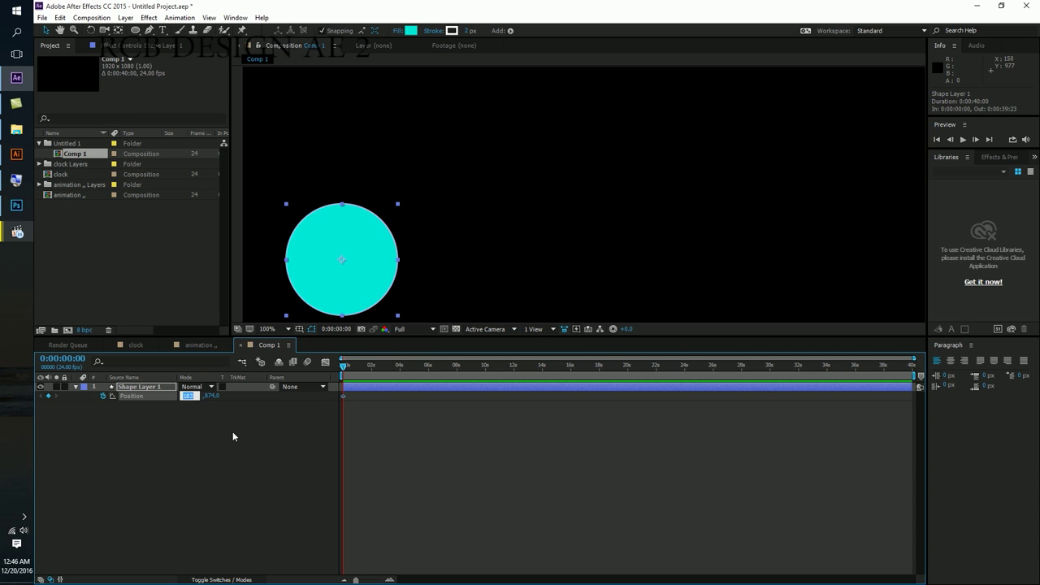
pyautogui.click(232, 433)
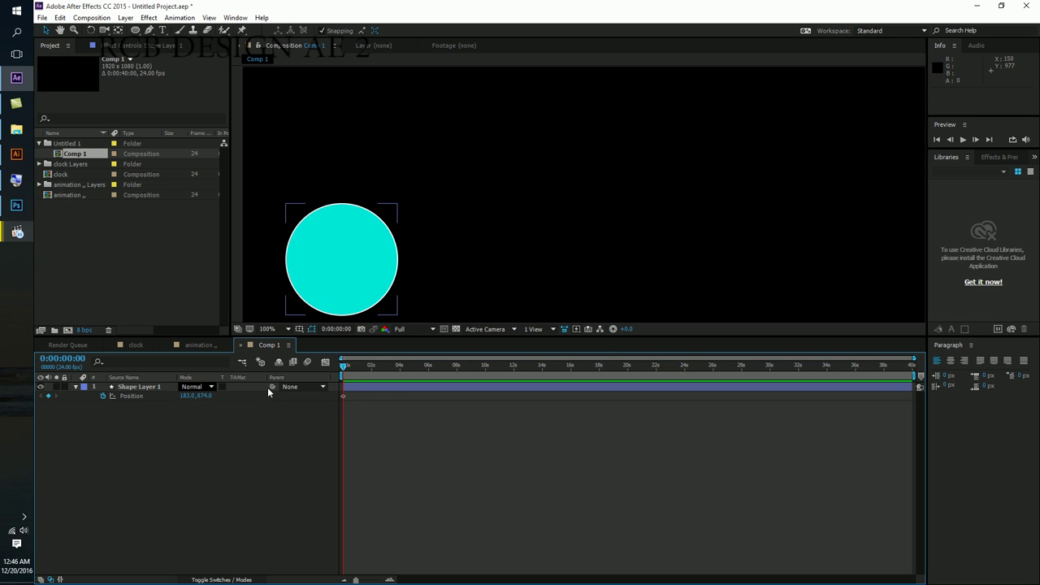
pyautogui.click(232, 388)
# At about 6 s, drag the circle to the right to add the end Position keyframe
pyautogui.moveTo(355, 367); pyautogui.dragTo(427, 366)
pyautogui.moveTo(342, 260); pyautogui.dragTo(741, 259)
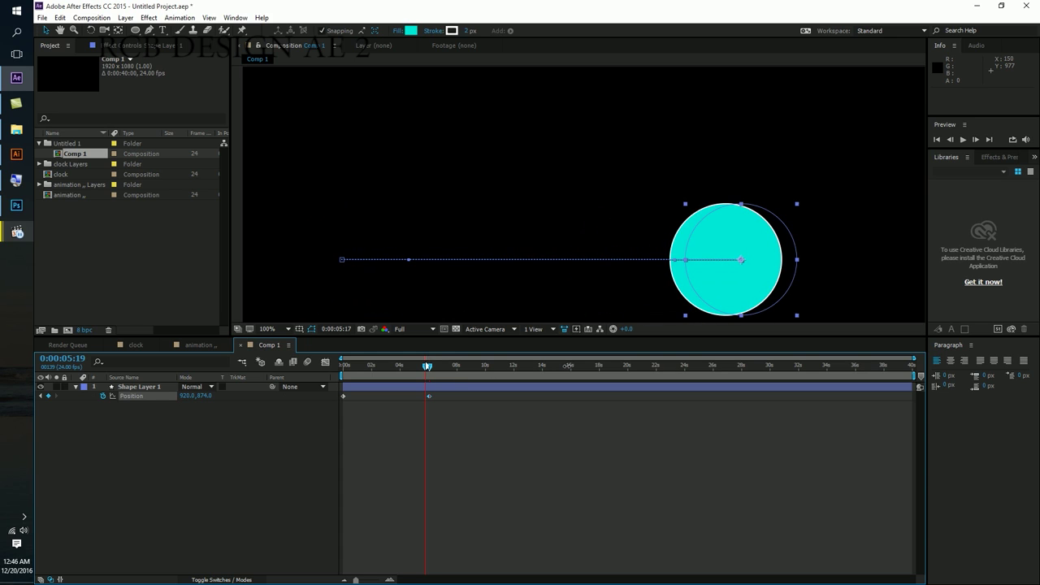
pyautogui.moveTo(740, 259); pyautogui.dragTo(781, 259)
# Scrub the timeline back and forth to preview the circle sliding right
pyautogui.moveTo(436, 367); pyautogui.dragTo(348, 372)
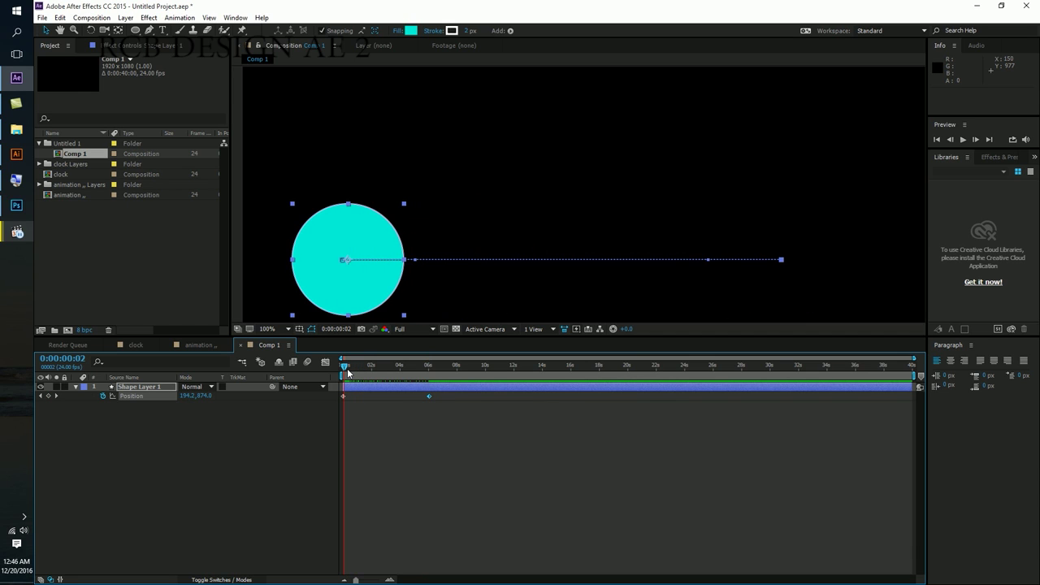
pyautogui.moveTo(347, 372); pyautogui.dragTo(429, 369)
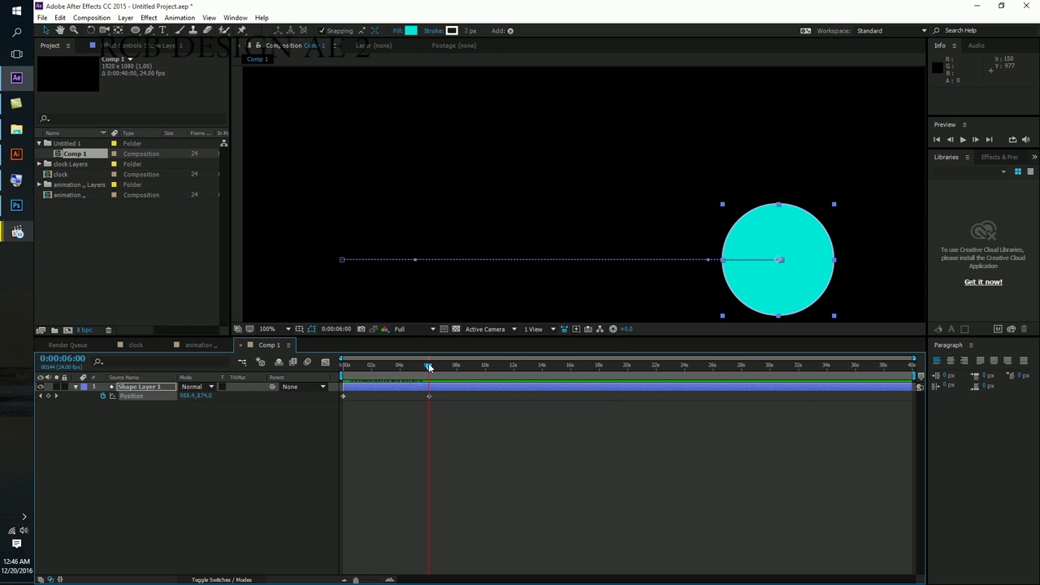
pyautogui.moveTo(428, 363)
pyautogui.mouseDown()
pyautogui.moveTo(342, 366)
pyautogui.moveTo(413, 370)
pyautogui.moveTo(354, 370)
pyautogui.mouseUp()
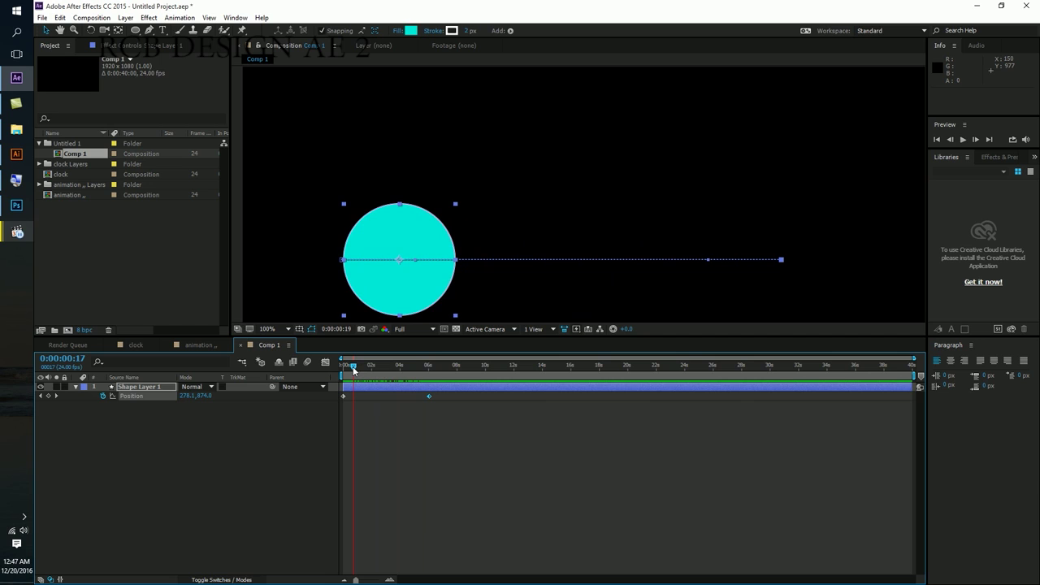
pyautogui.moveTo(353, 370); pyautogui.dragTo(343, 370)
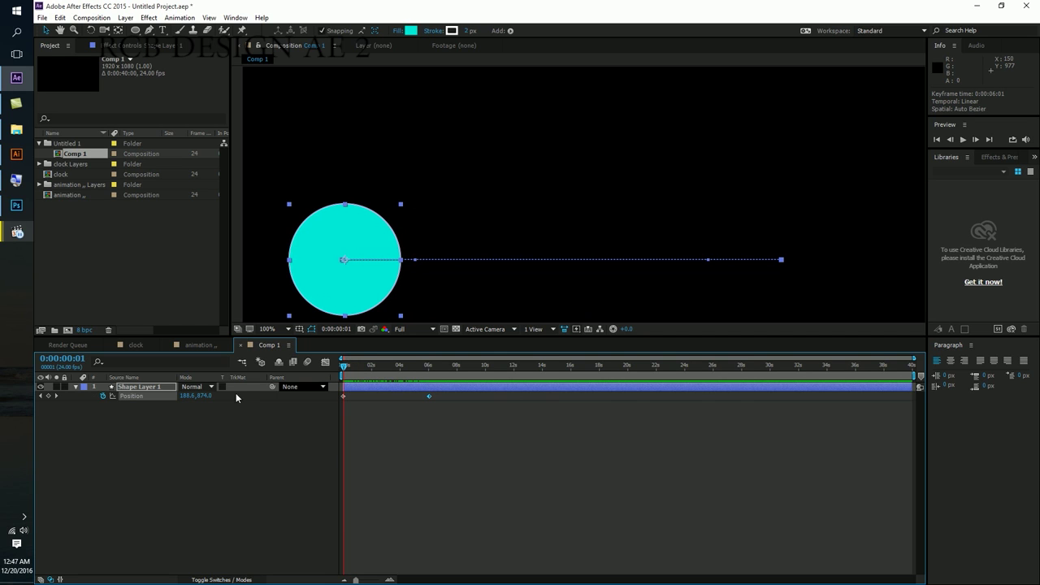
pyautogui.moveTo(415, 370); pyautogui.dragTo(422, 370)
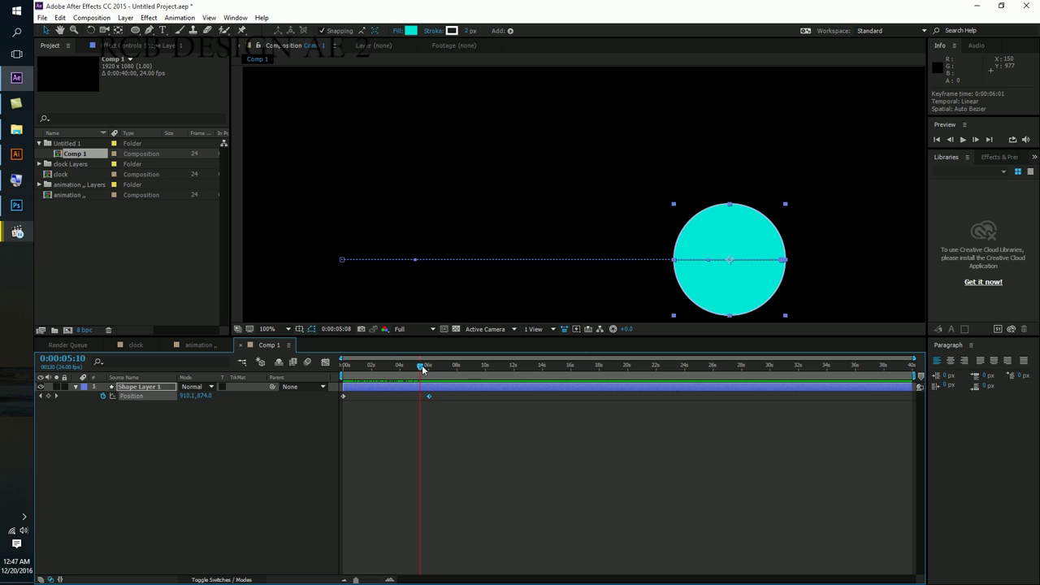
pyautogui.moveTo(422, 365); pyautogui.dragTo(389, 366)
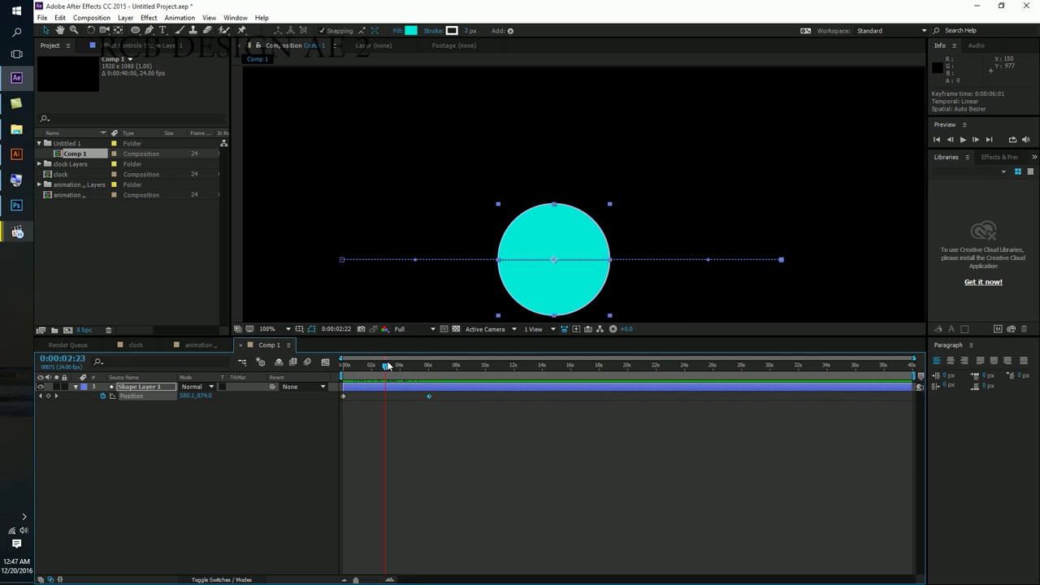
# Try reshaping the circle's path, undoing a move to the right edge and raising it into an arc
pyautogui.moveTo(560, 259); pyautogui.dragTo(884, 259)
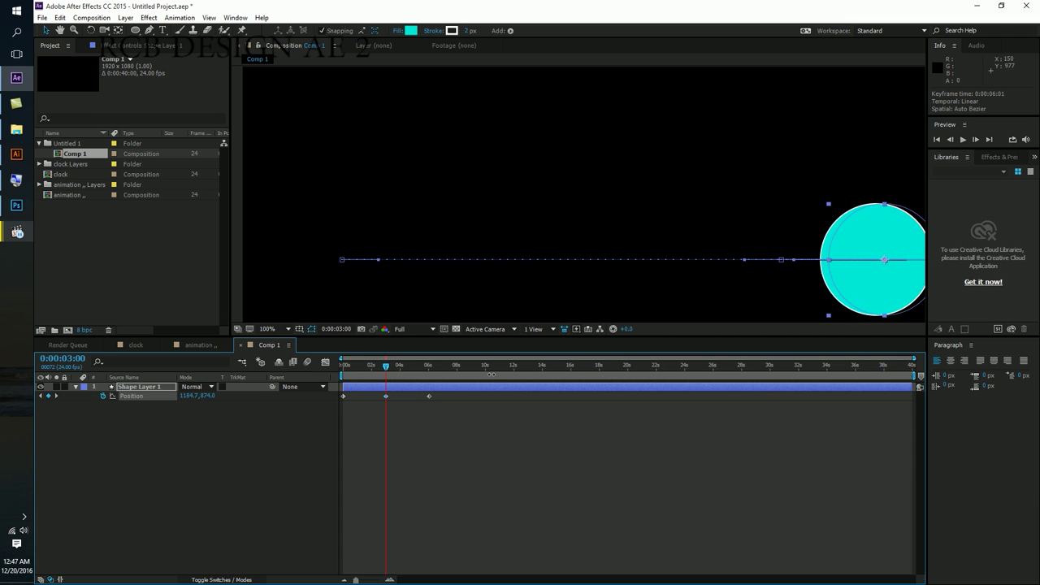
pyautogui.hotkey('ctrl', 'z')
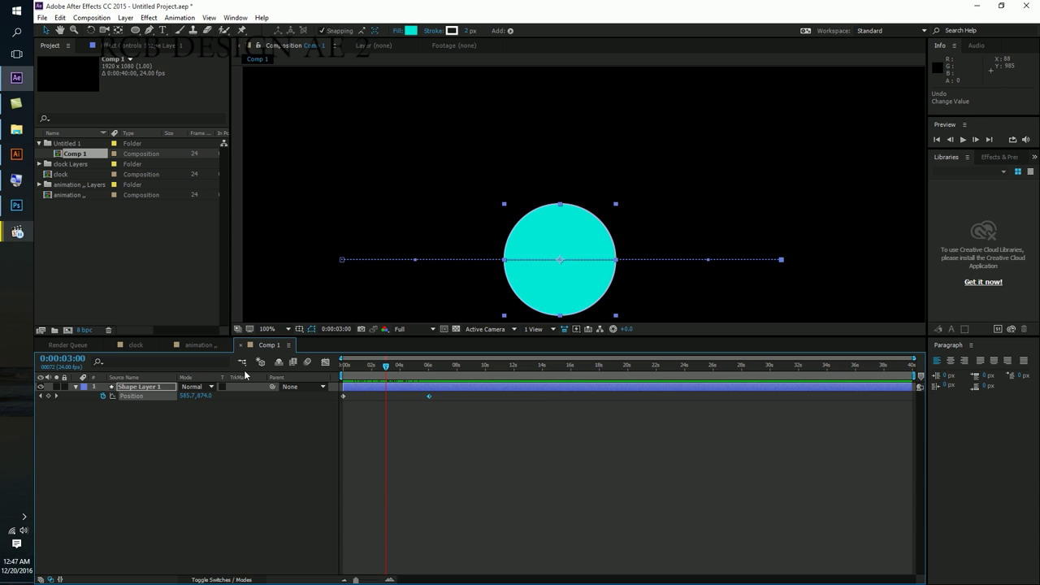
pyautogui.moveTo(203, 396); pyautogui.dragTo(160, 396)
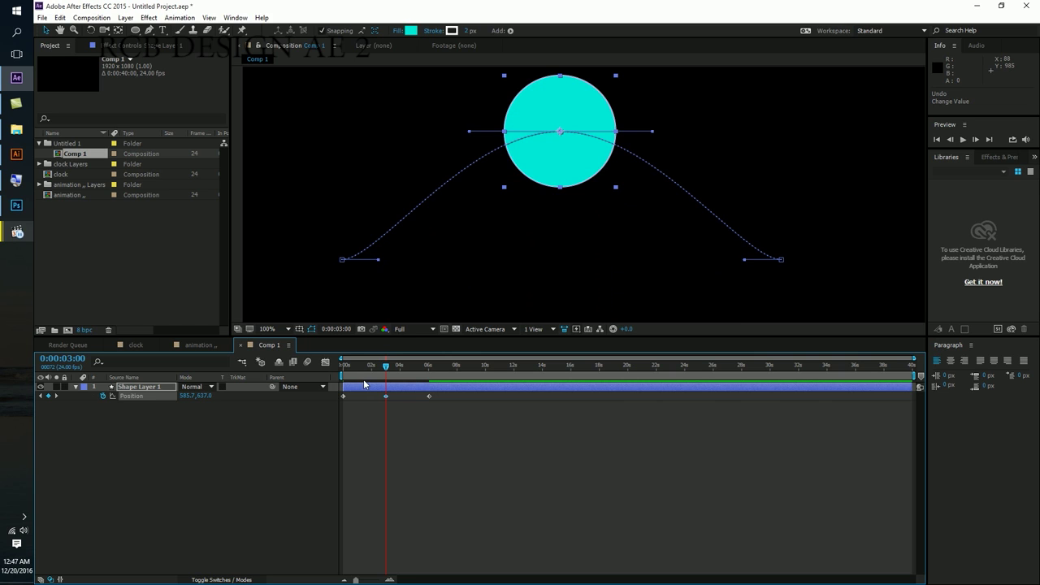
# Scrub through the arcing motion, then undo the later Position keyframes
pyautogui.moveTo(347, 366); pyautogui.dragTo(386, 369)
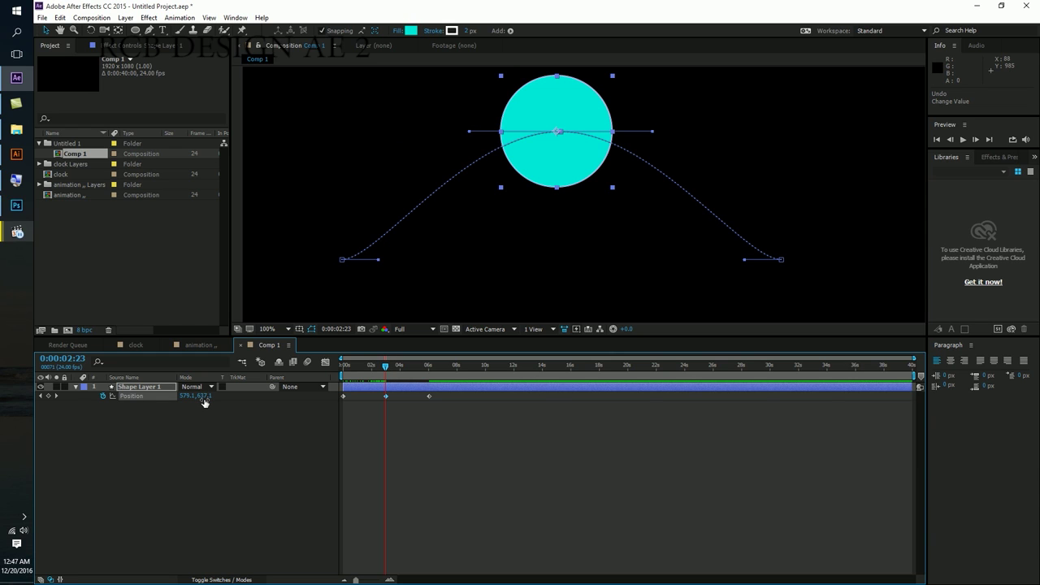
pyautogui.click(431, 367)
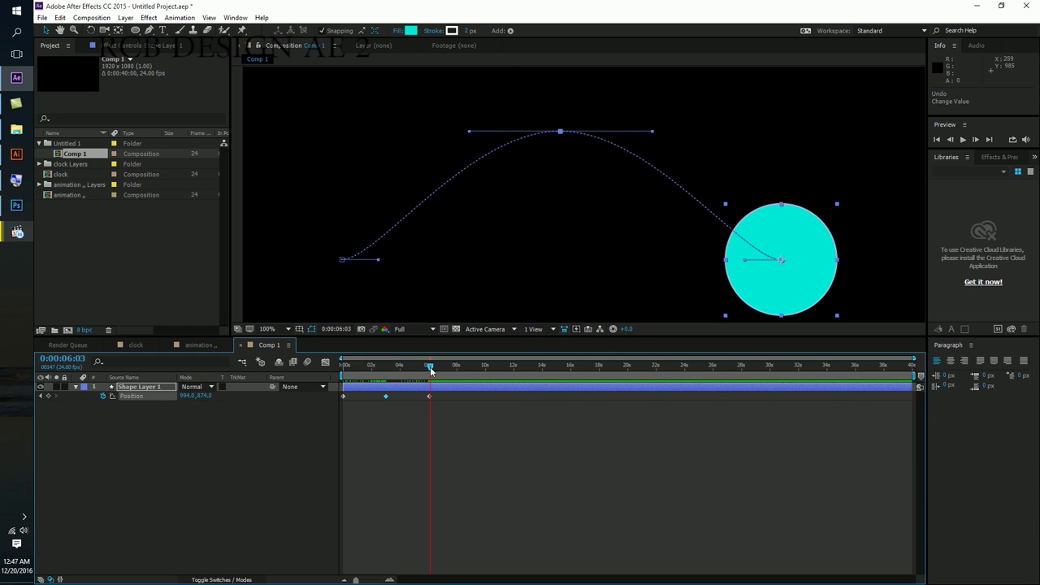
pyautogui.moveTo(430, 370); pyautogui.dragTo(429, 370)
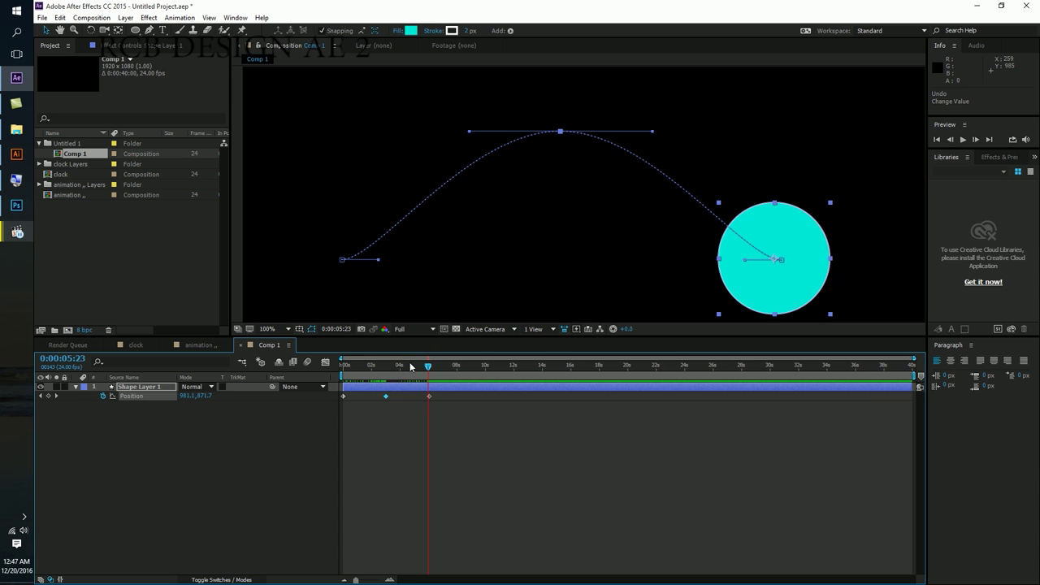
pyautogui.moveTo(411, 367)
pyautogui.mouseDown()
pyautogui.moveTo(350, 370)
pyautogui.moveTo(431, 368)
pyautogui.mouseUp()
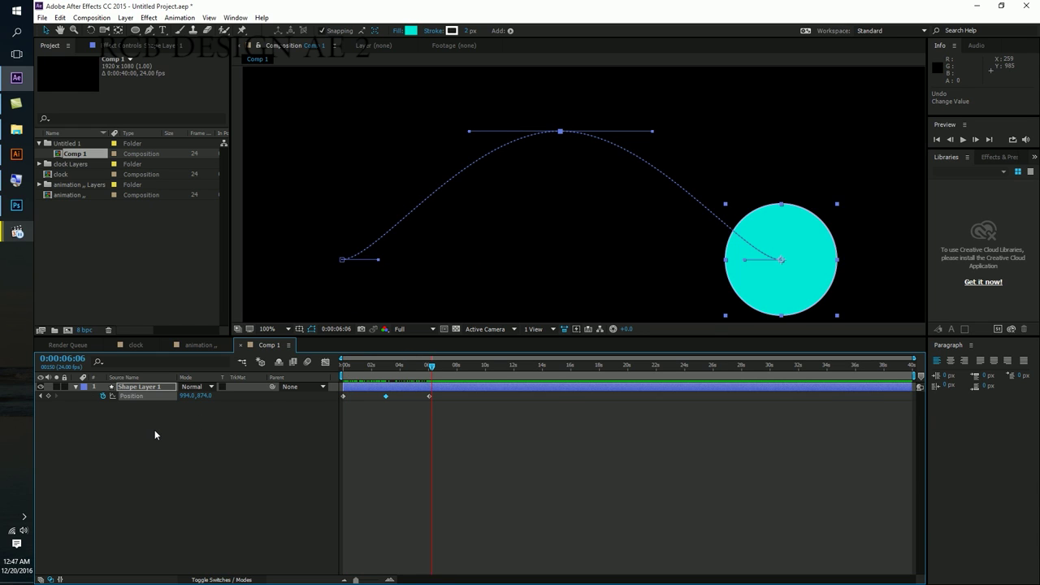
pyautogui.hotkey('ctrl', 'z')
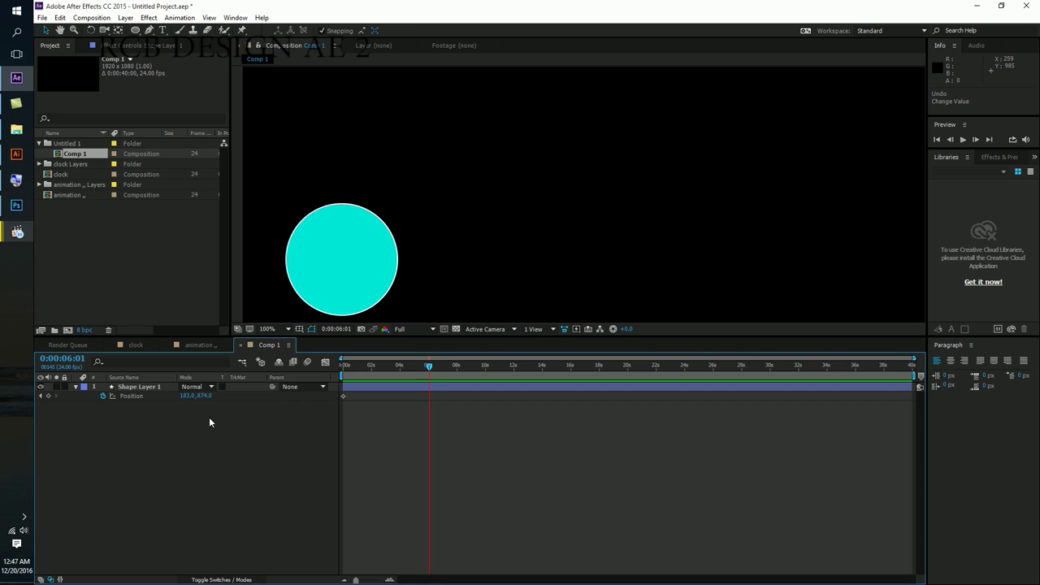
# Keyframe the circle's opacity at 100% at 0 s and 0% at about 5:22
pyautogui.hotkey('ctrl', 'z')
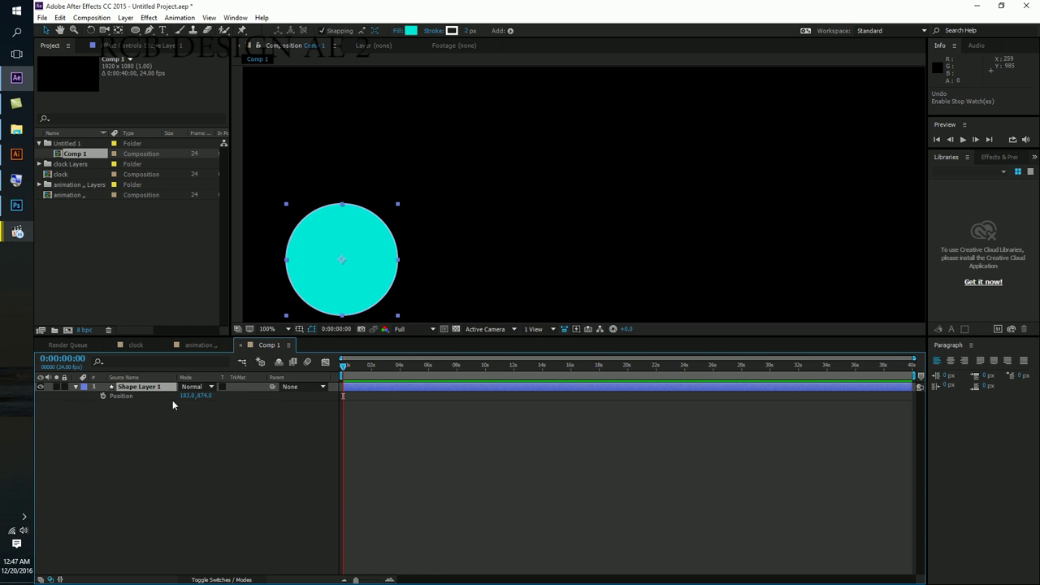
pyautogui.press('t')
pyautogui.click(103, 396)
pyautogui.click(432, 362)
pyautogui.moveTo(431, 362); pyautogui.dragTo(428, 362)
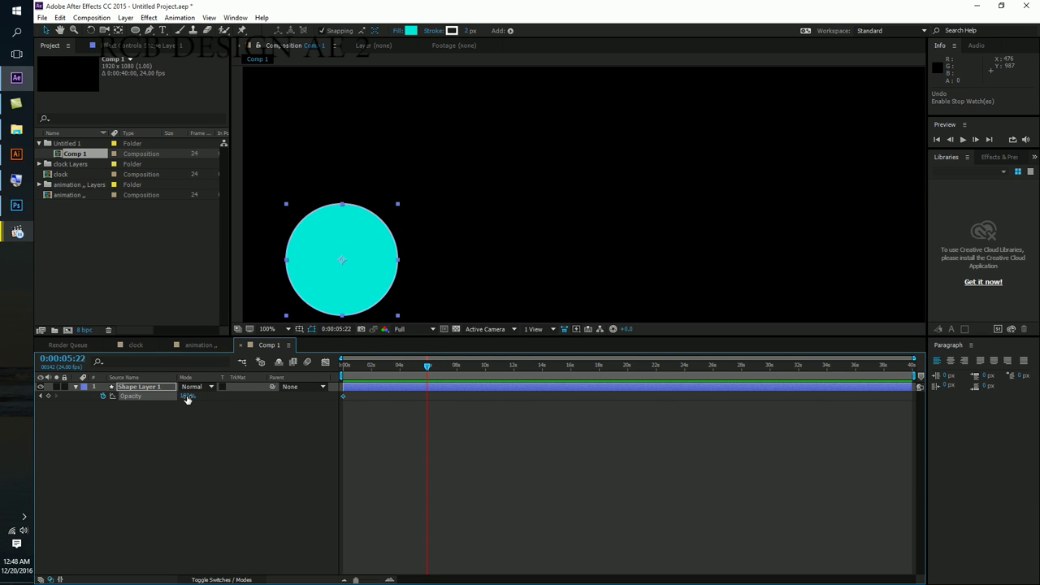
pyautogui.moveTo(187, 398); pyautogui.dragTo(112, 404)
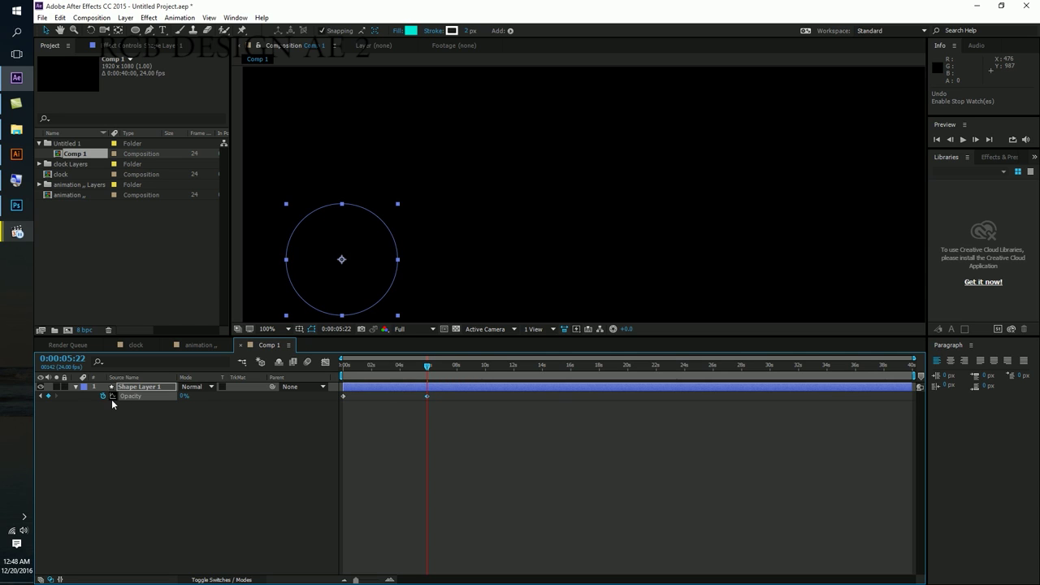
# Add opacity keyframes of 100% around 9–10 s and 0% at 14 s
pyautogui.press('Home')
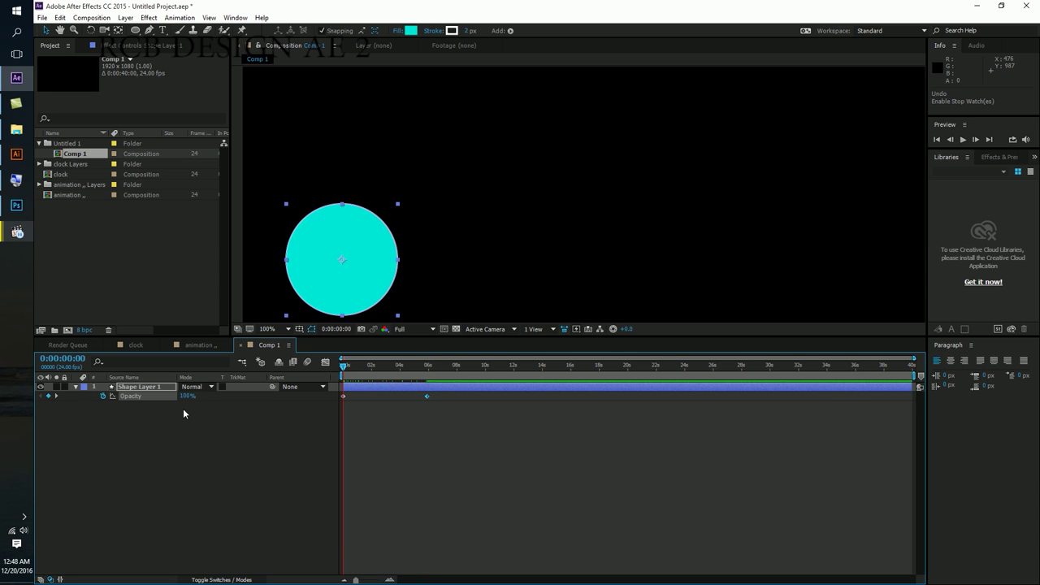
pyautogui.click(417, 368)
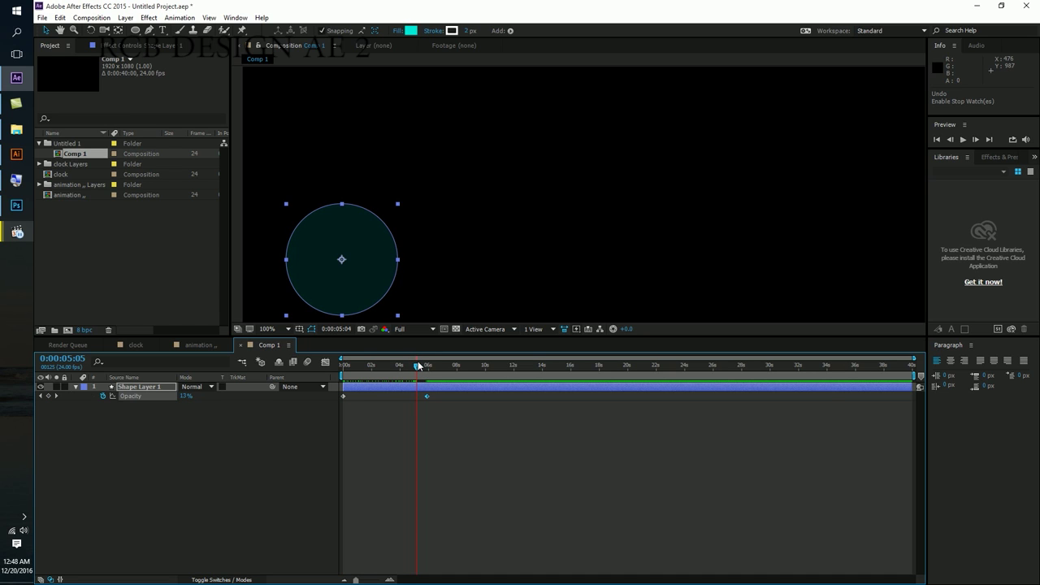
pyautogui.moveTo(418, 366); pyautogui.dragTo(486, 369)
pyautogui.moveTo(187, 395); pyautogui.dragTo(277, 396)
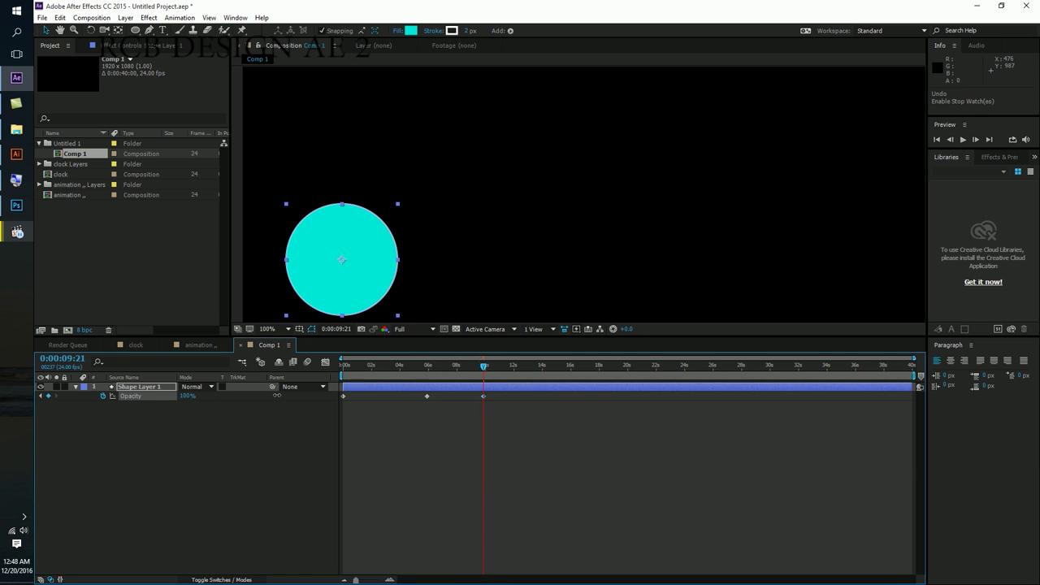
pyautogui.click(491, 368)
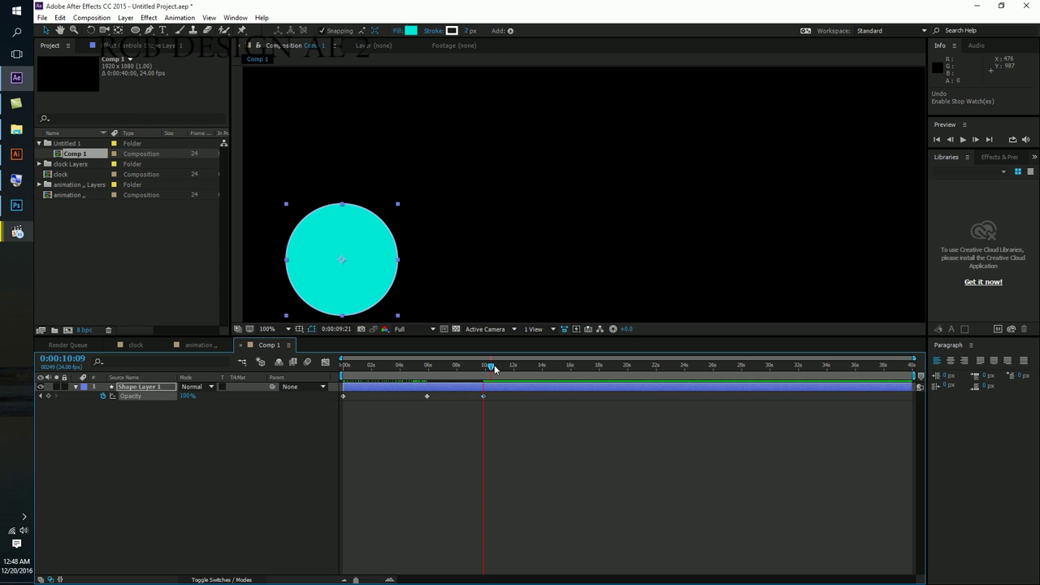
pyautogui.moveTo(494, 368); pyautogui.dragTo(543, 368)
pyautogui.hotkey('ctrl', 'v')
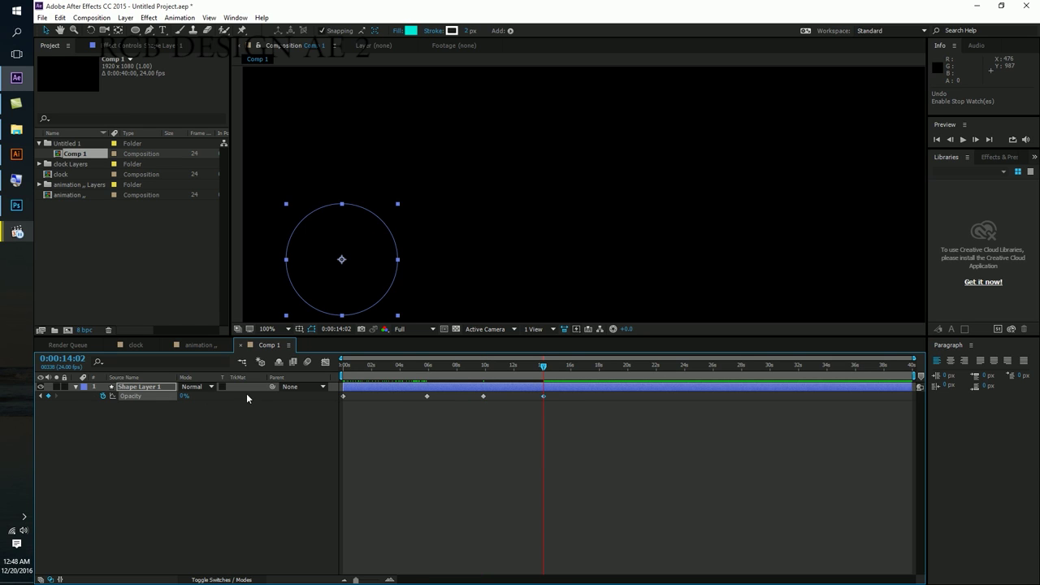
# Preview the fades and bring opacity back to 100% at about 20 s
pyautogui.moveTo(610, 367); pyautogui.dragTo(793, 367)
pyautogui.click(427, 367)
pyautogui.click(433, 370)
pyautogui.moveTo(433, 370); pyautogui.dragTo(543, 370)
pyautogui.moveTo(543, 370); pyautogui.dragTo(629, 368)
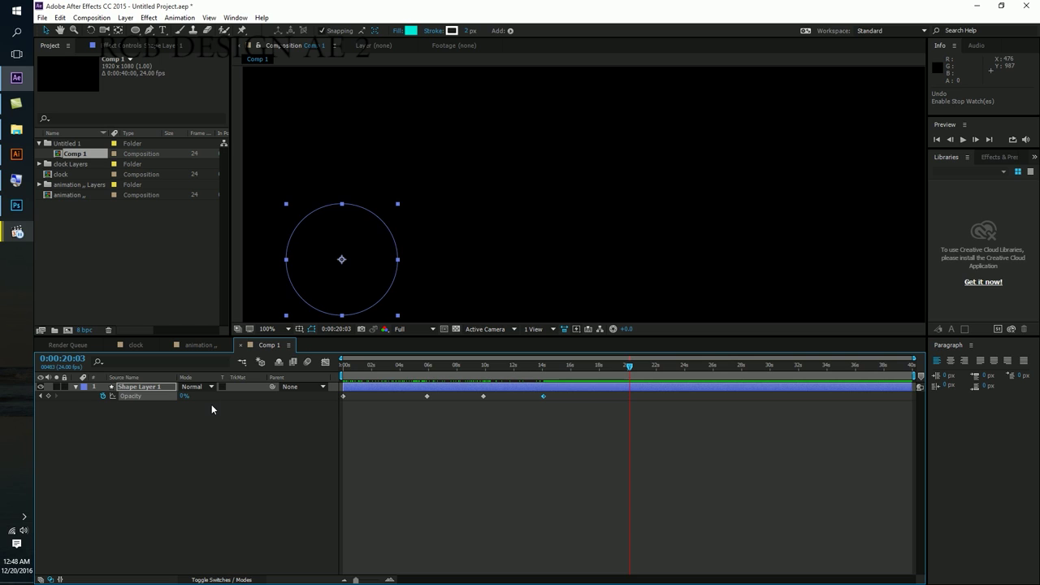
pyautogui.moveTo(184, 396); pyautogui.dragTo(377, 406)
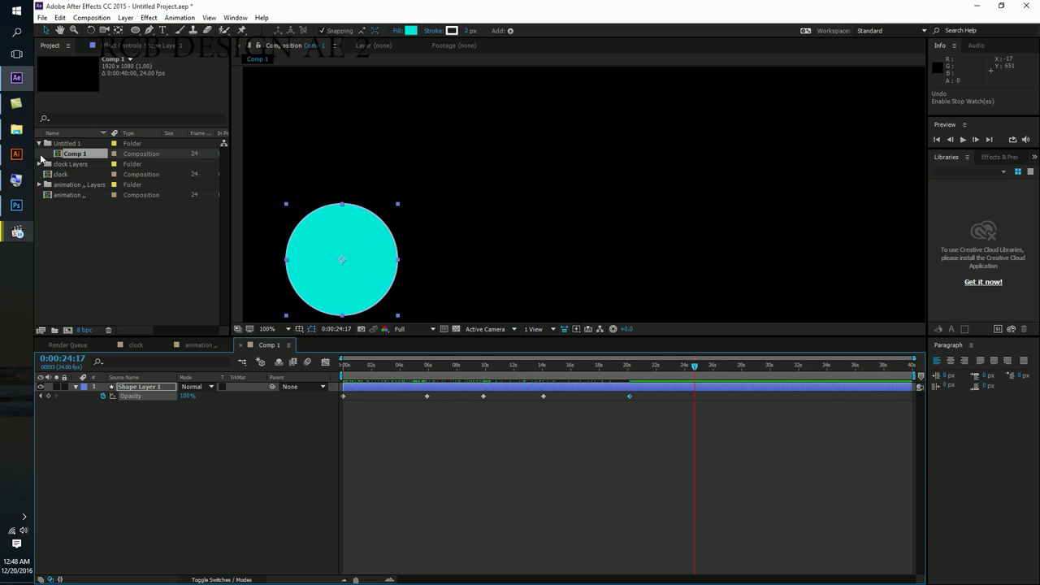
# Browse the paper cutout and bài tập folders in File Explorer, then open the clock comp
pyautogui.click(16, 129)
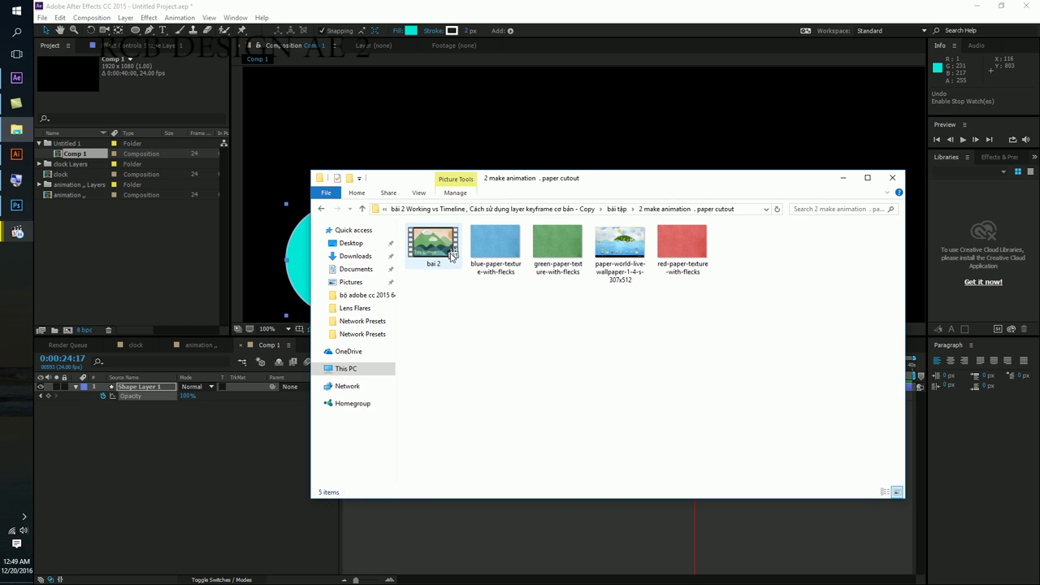
pyautogui.click(452, 257)
pyautogui.click(323, 209)
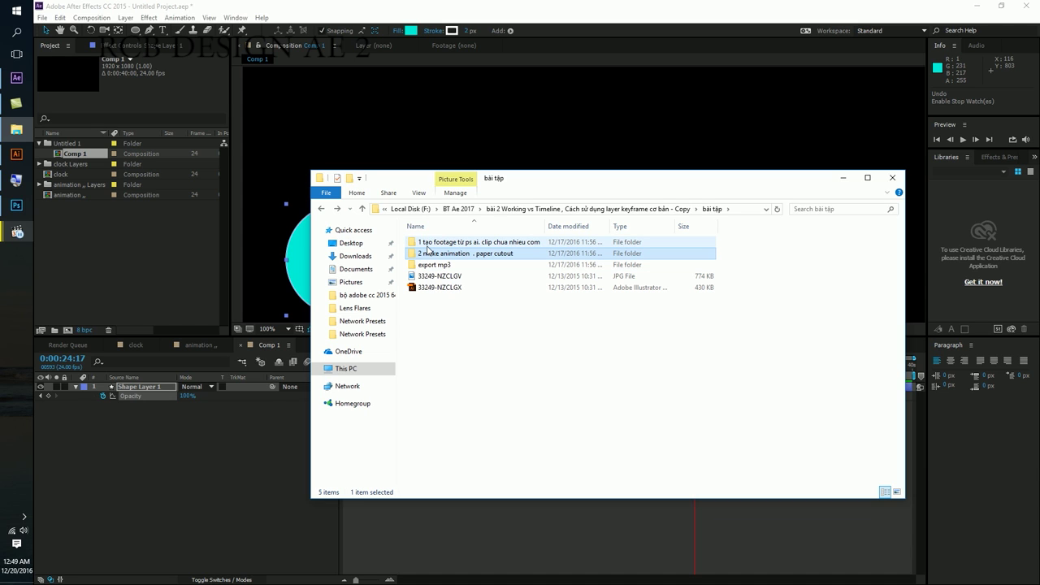
pyautogui.click(50, 174)
pyautogui.doubleClick(49, 174)
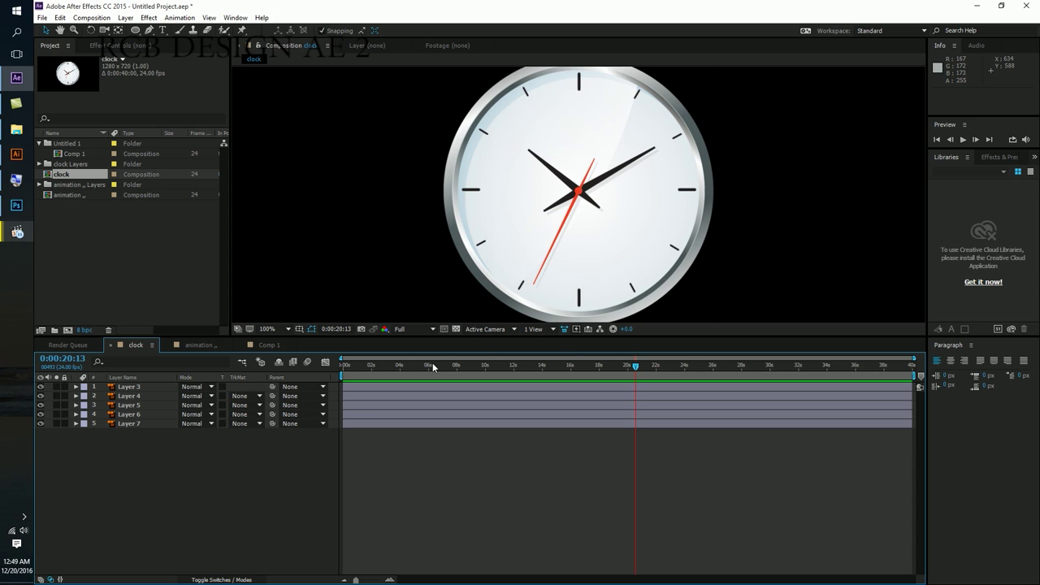
# Move the minute and hour hands' anchor points to the clock centre with Pan Behind
pyautogui.click(591, 196)
pyautogui.scroll(2, 569, 202)
pyautogui.scroll(-1, 569, 202)
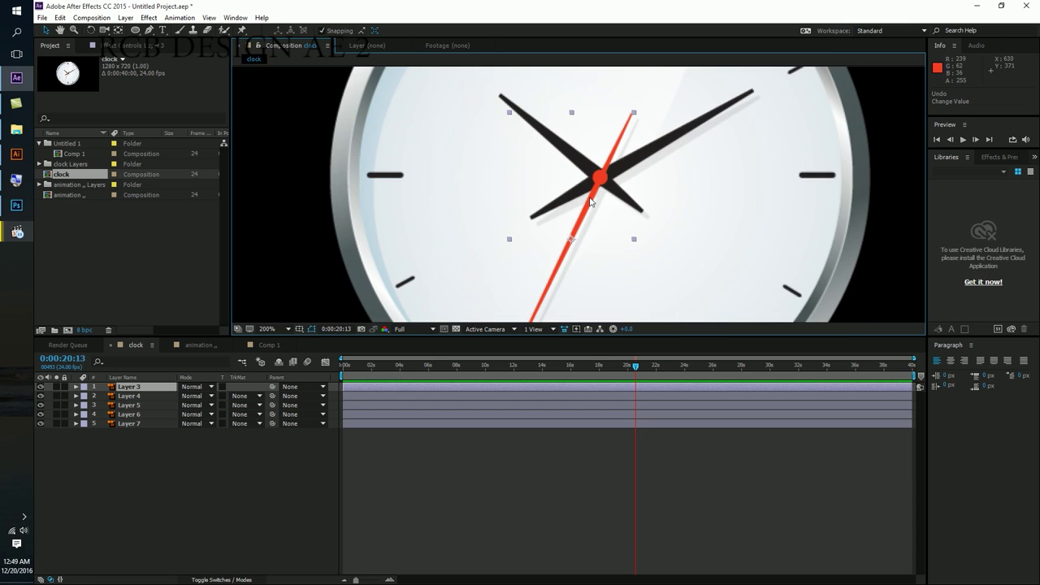
pyautogui.press('y')
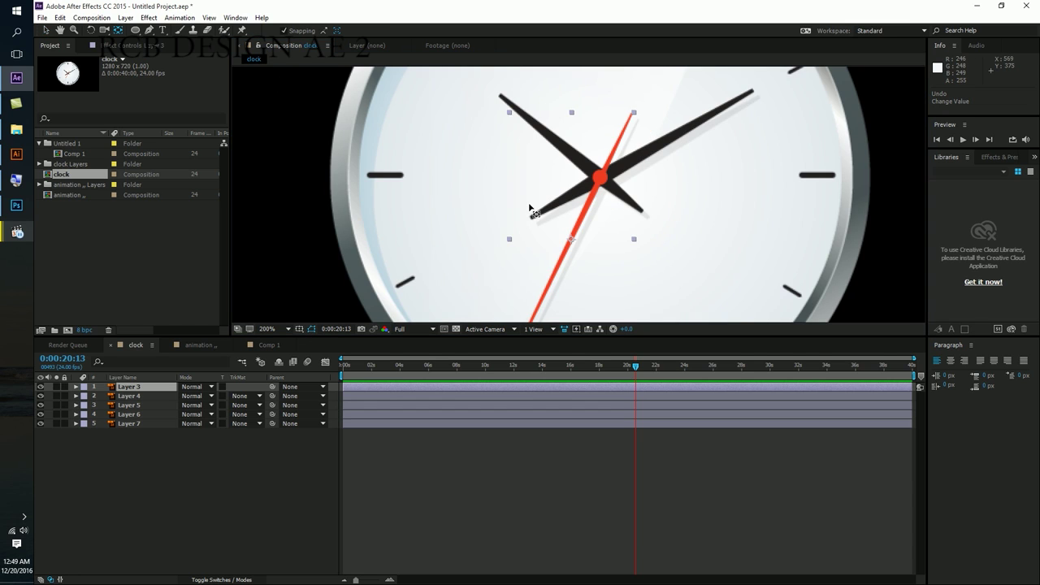
pyautogui.click(654, 162)
pyautogui.moveTo(660, 149); pyautogui.dragTo(631, 168)
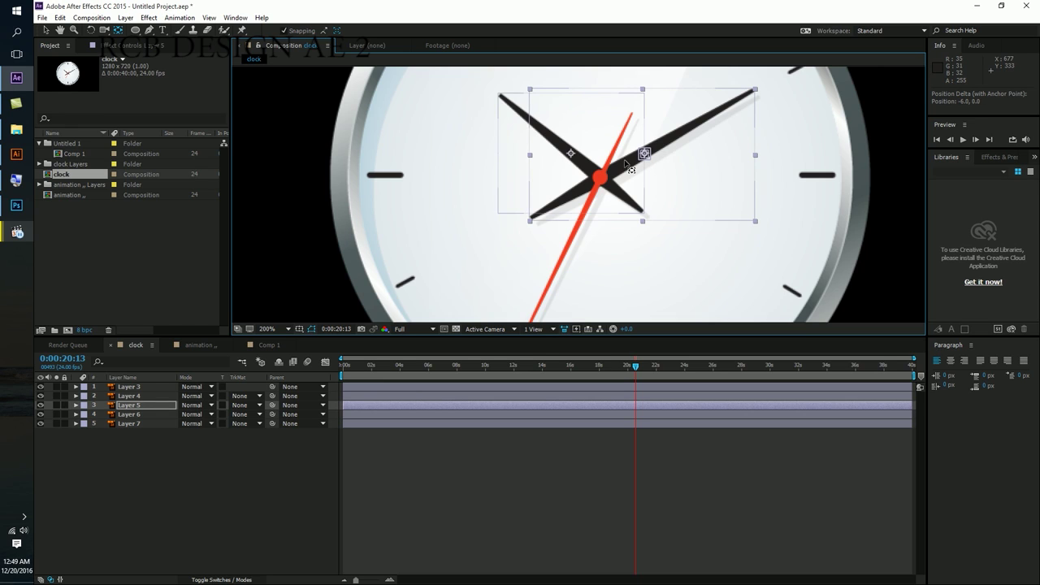
pyautogui.moveTo(572, 153); pyautogui.dragTo(601, 179)
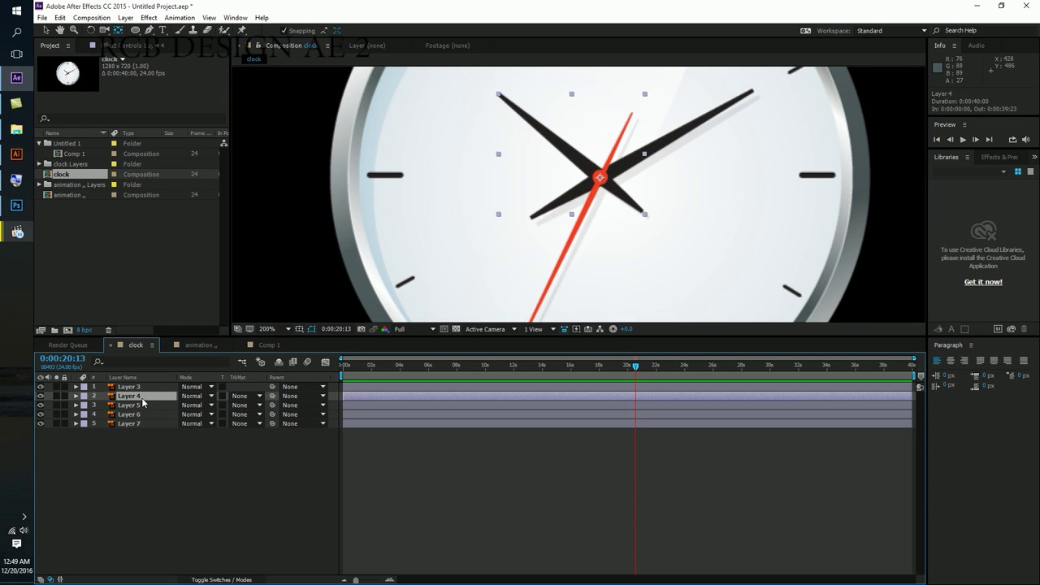
# Rename the hour hand layer to 'kim ngan'
pyautogui.click(38, 399)
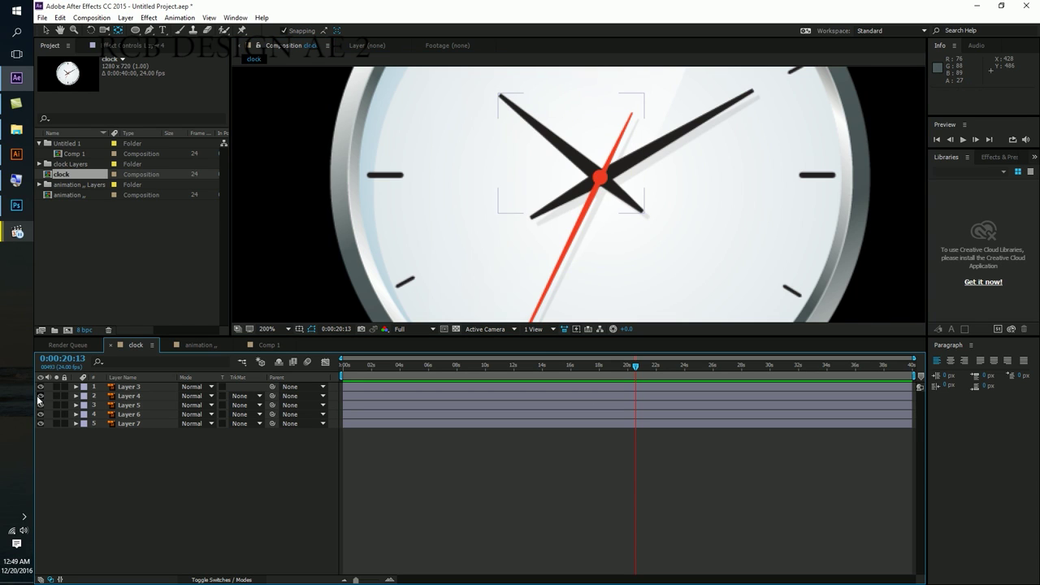
pyautogui.click(117, 397)
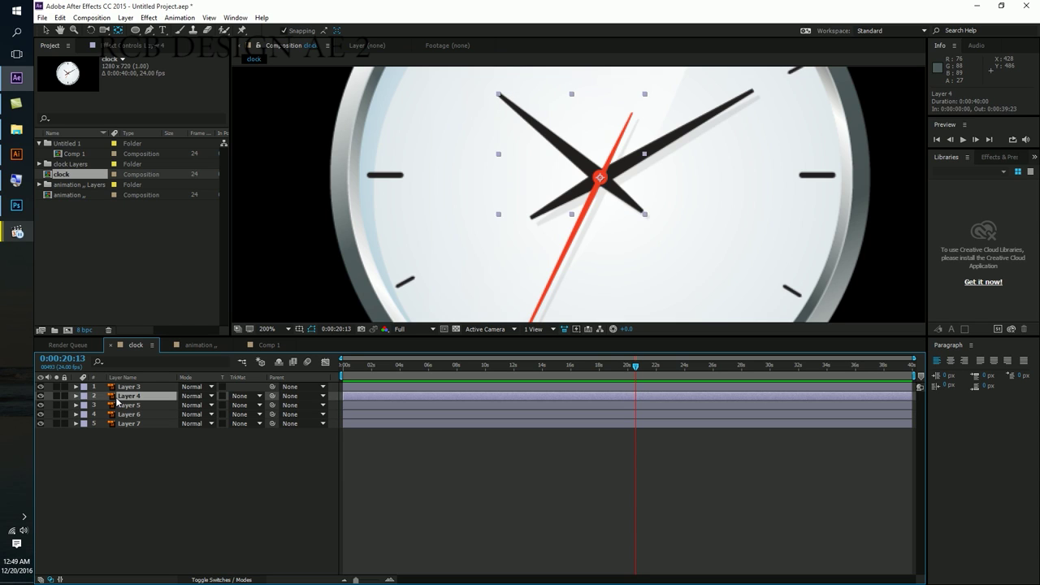
pyautogui.press('Return')
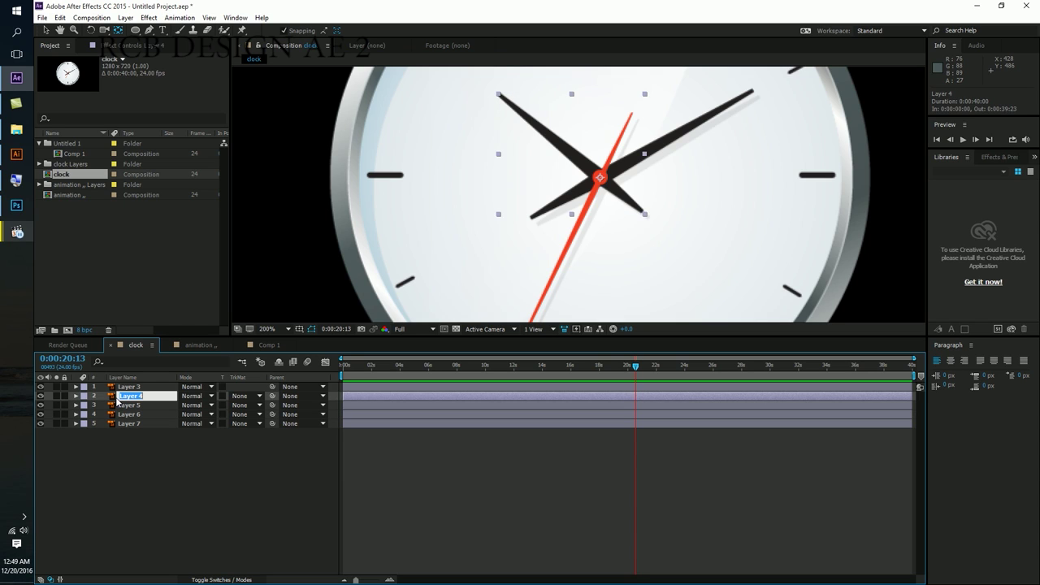
pyautogui.write('kim ngan')
pyautogui.hotkey('shift', 'Tab')
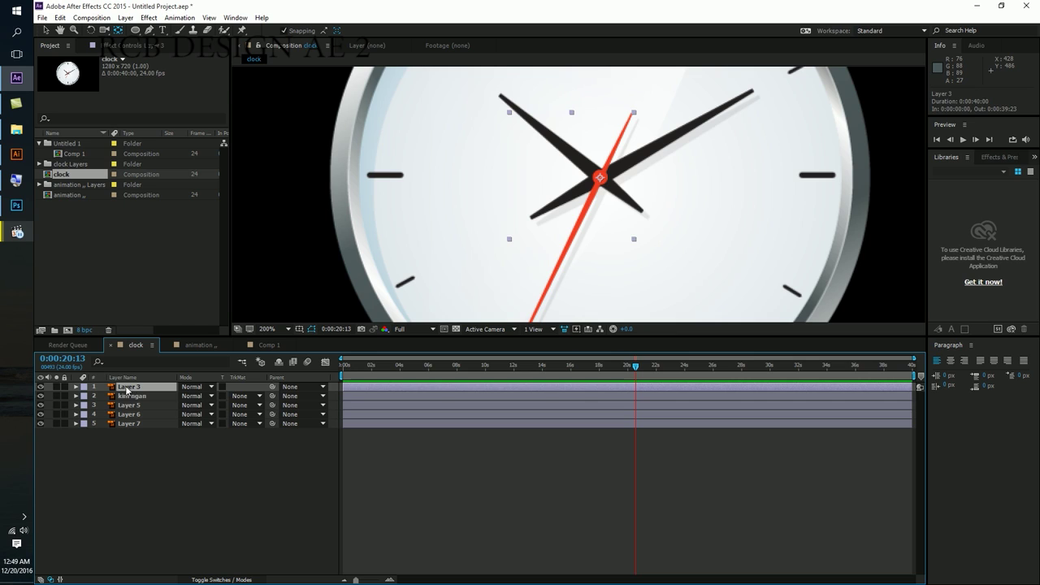
pyautogui.click(39, 391)
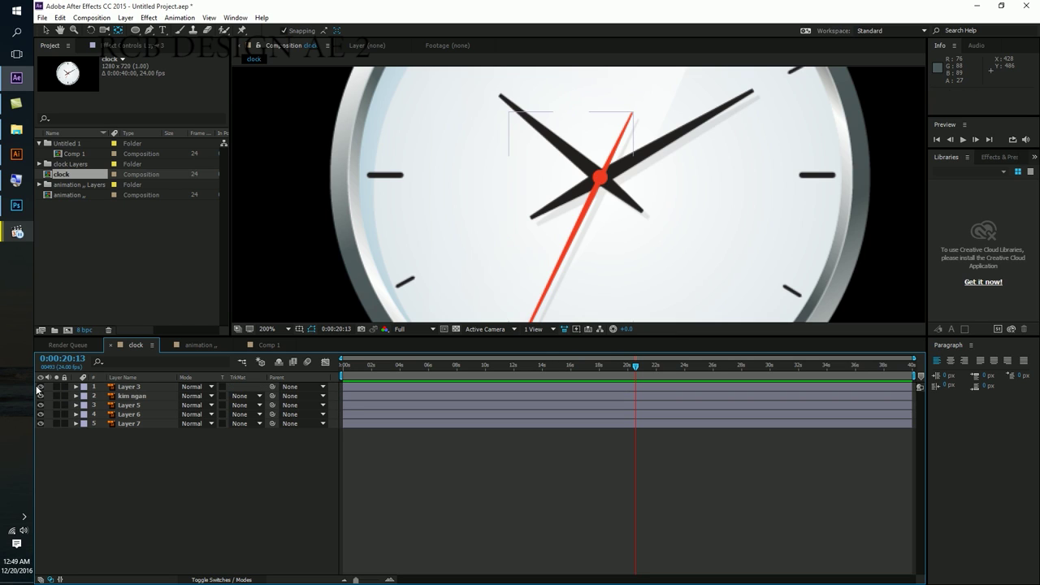
# Rename the red second hand 'kim dai' and the minute hand 'kim phut'
pyautogui.click(128, 387)
pyautogui.press('Return')
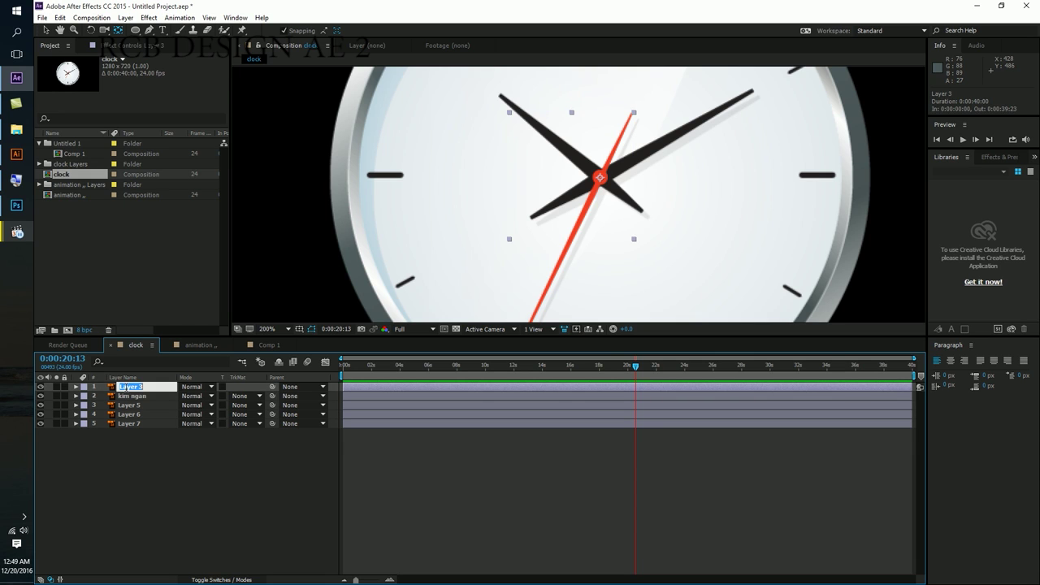
pyautogui.write('kim dai')
pyautogui.click(128, 404)
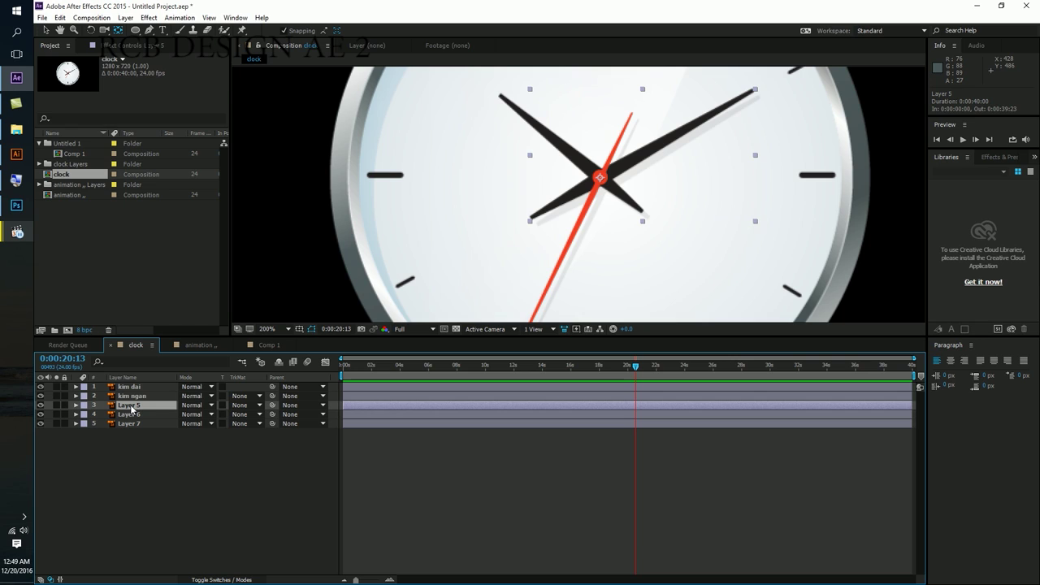
pyautogui.press('Return')
pyautogui.write('kim phu')
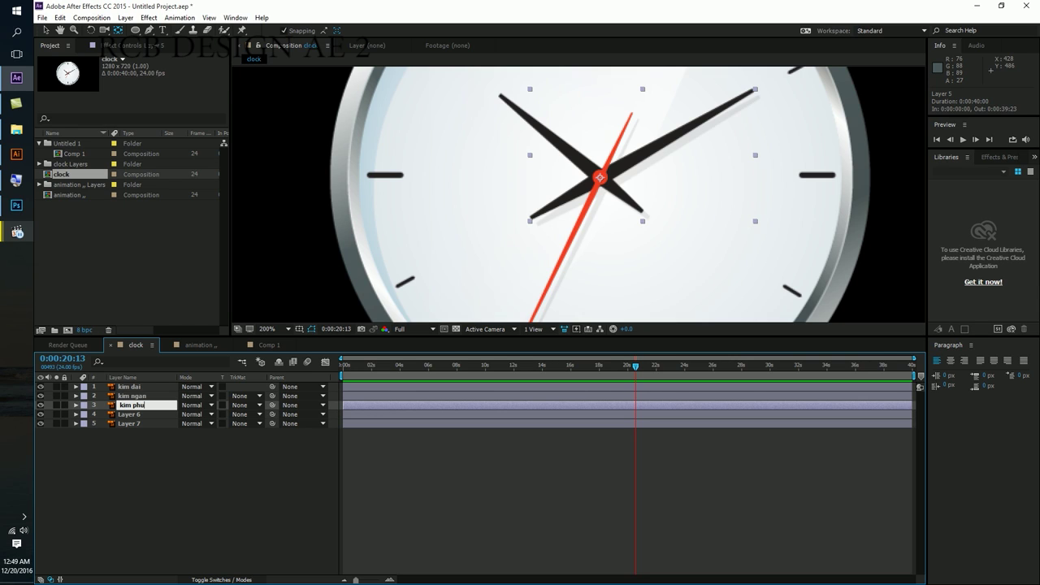
pyautogui.write('t')
pyautogui.press('Return')
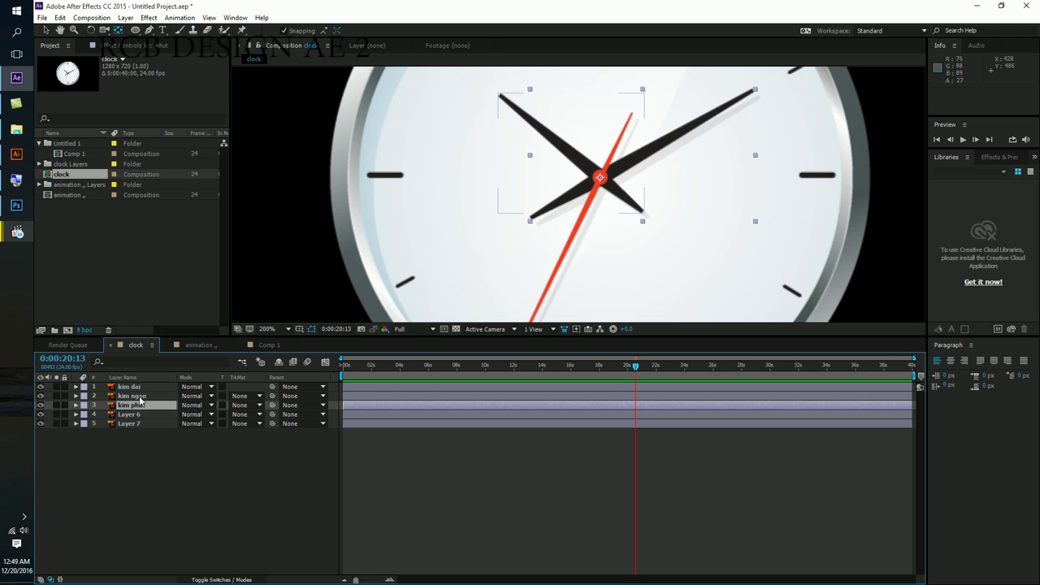
pyautogui.click(130, 387)
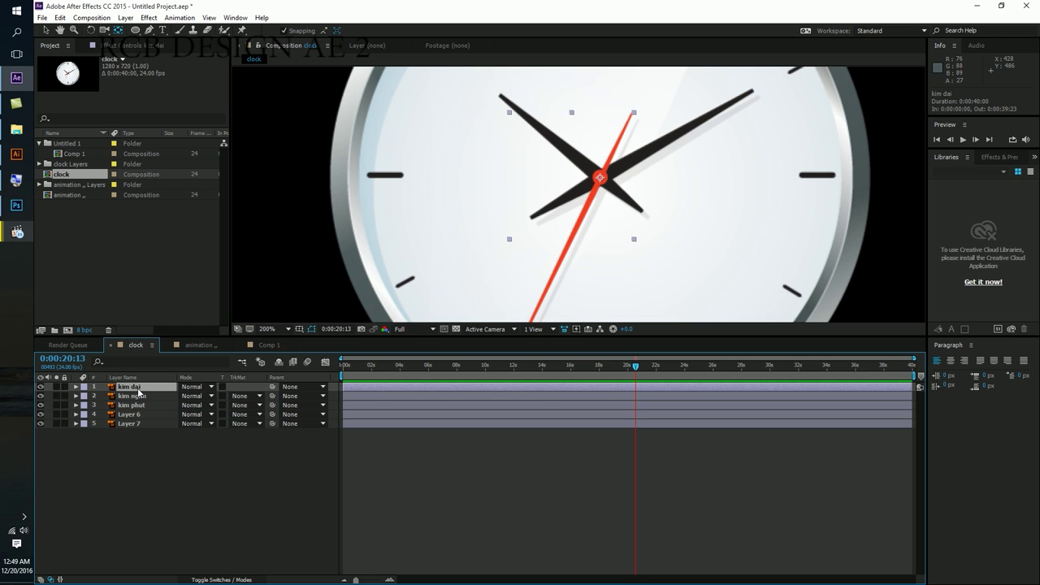
# Reveal Rotation for kim dai, kim ngan and kim phut, setting starting angles with kim phut pointing down
pyautogui.press('Home')
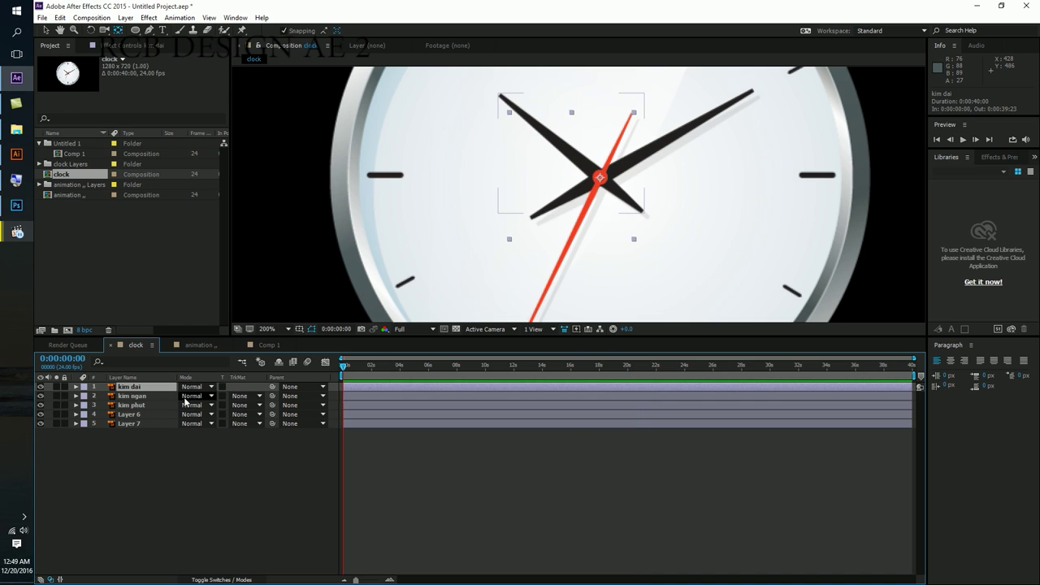
pyautogui.press('r')
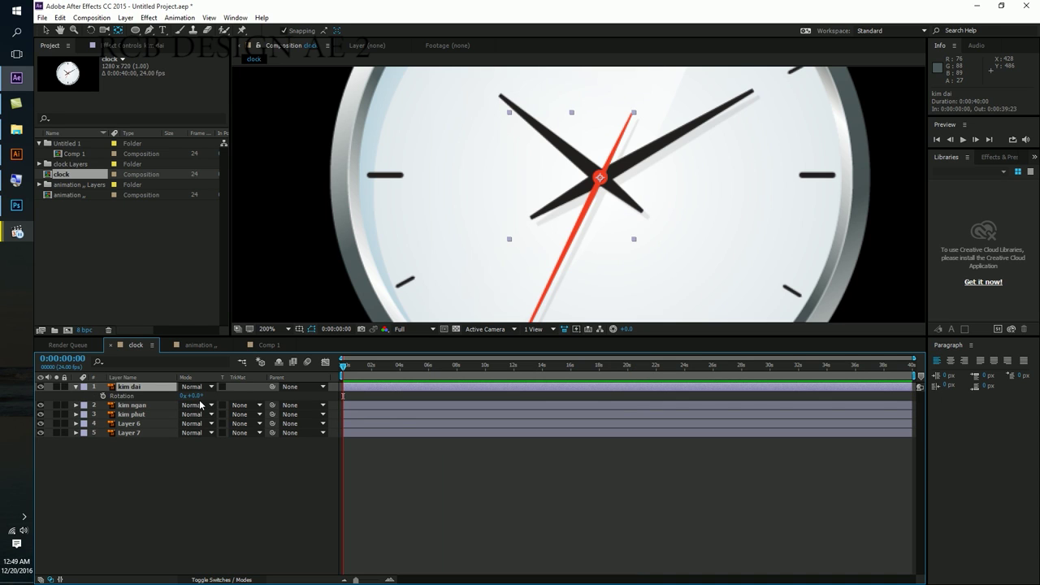
pyautogui.moveTo(198, 397); pyautogui.dragTo(282, 399)
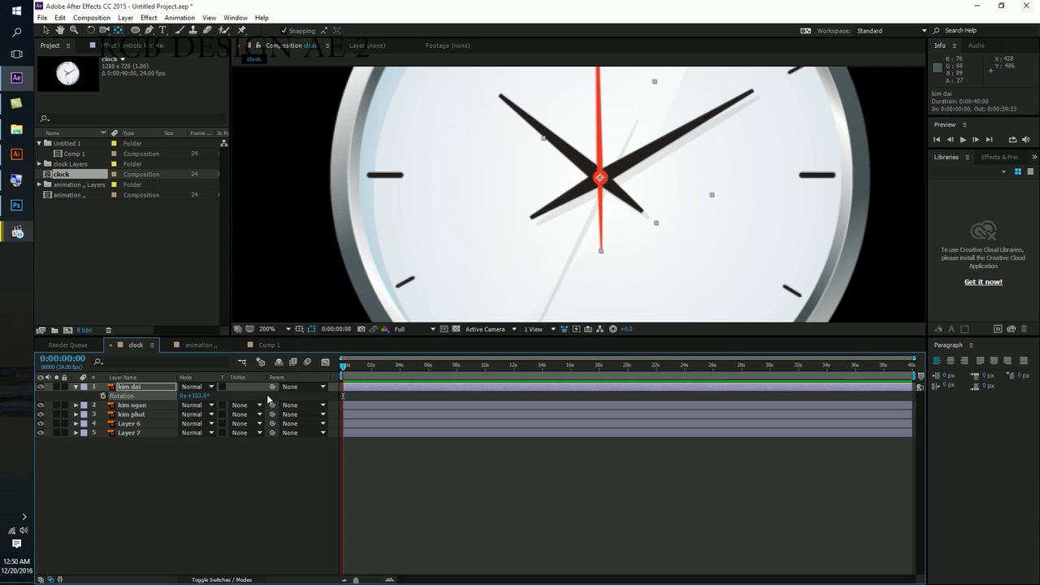
pyautogui.click(172, 405)
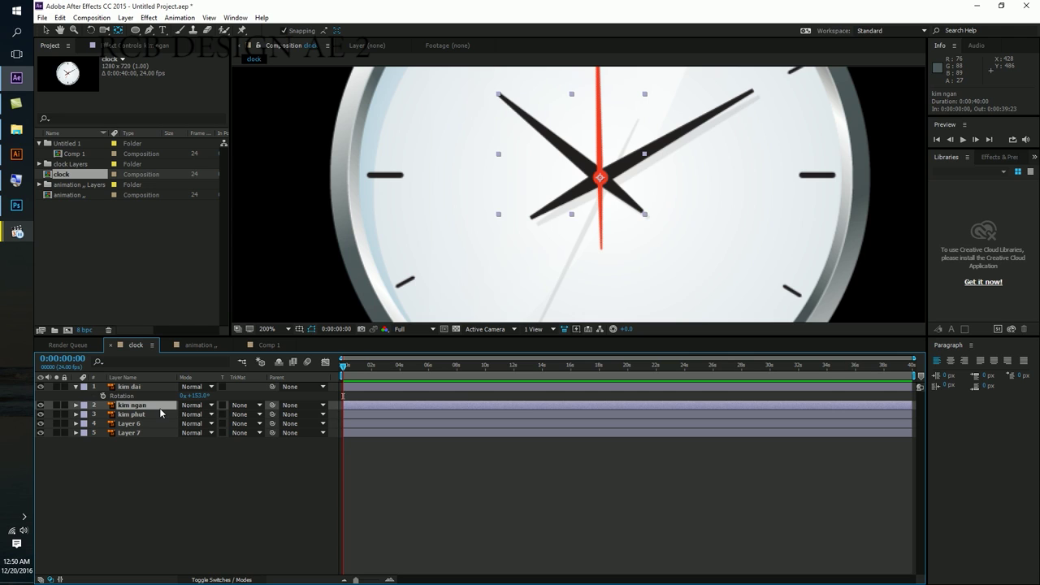
pyautogui.press('r')
pyautogui.click(135, 424)
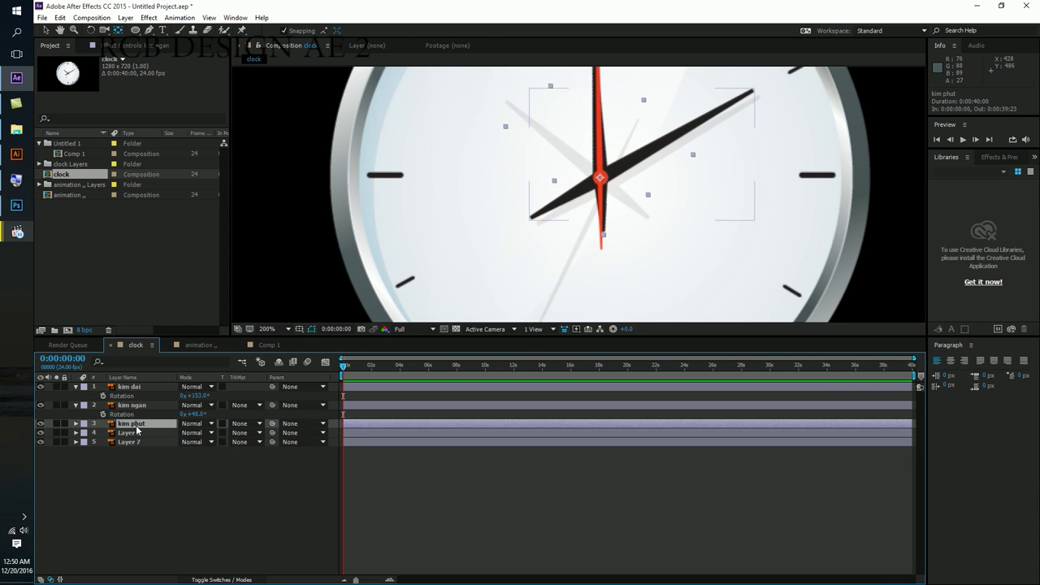
pyautogui.press('r')
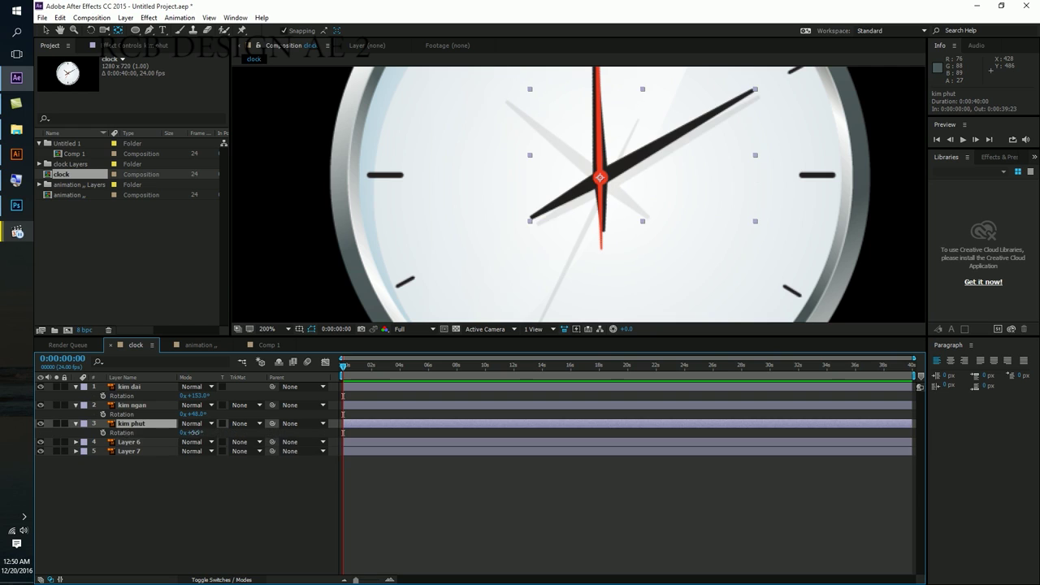
pyautogui.moveTo(193, 432); pyautogui.dragTo(212, 434)
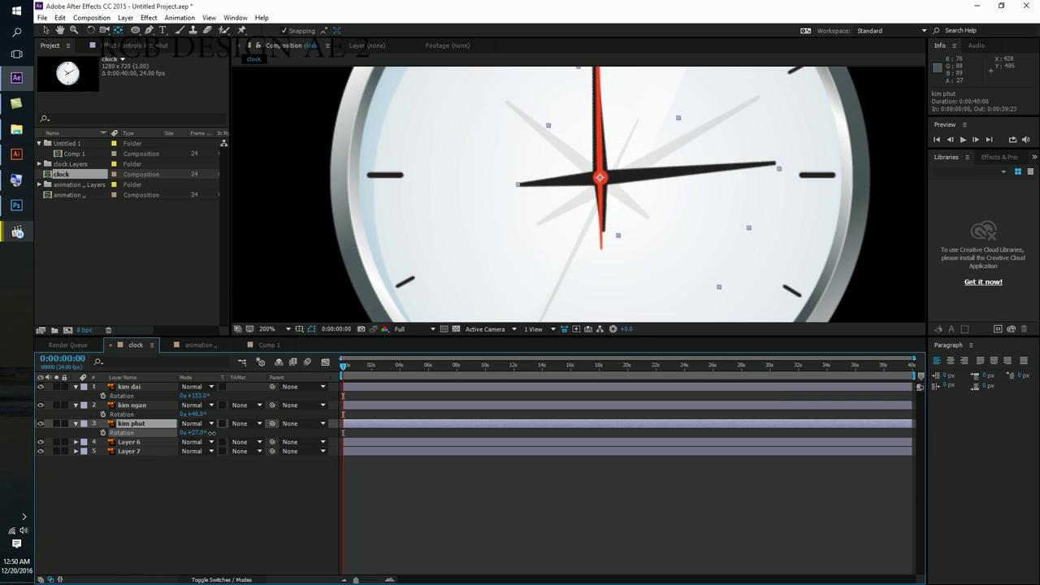
pyautogui.moveTo(212, 433); pyautogui.dragTo(201, 432)
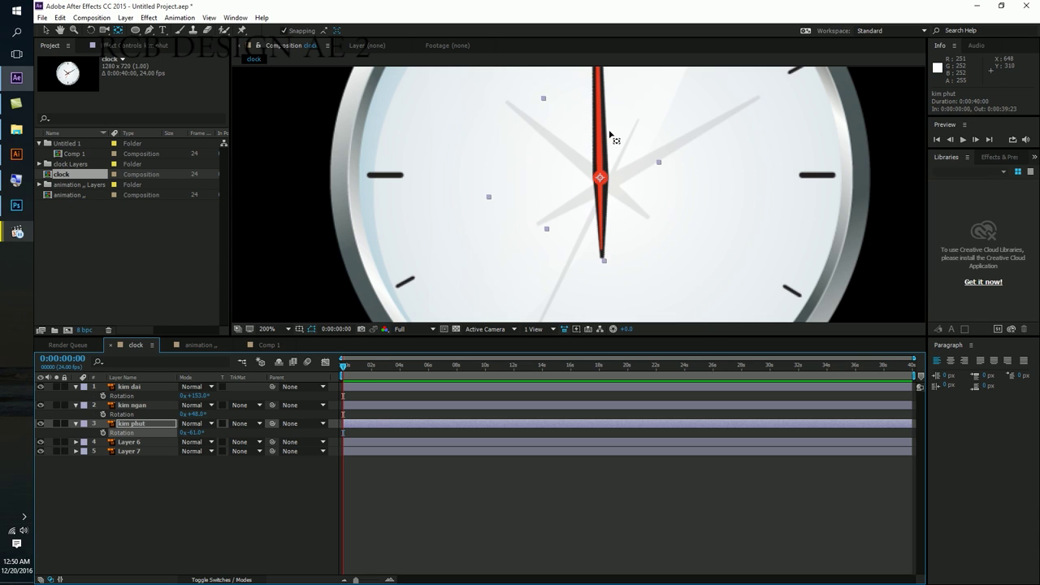
# Keyframe all three hands' rotation at 0 s, then spin kim dai past a full turn at 10 s
pyautogui.click(103, 395)
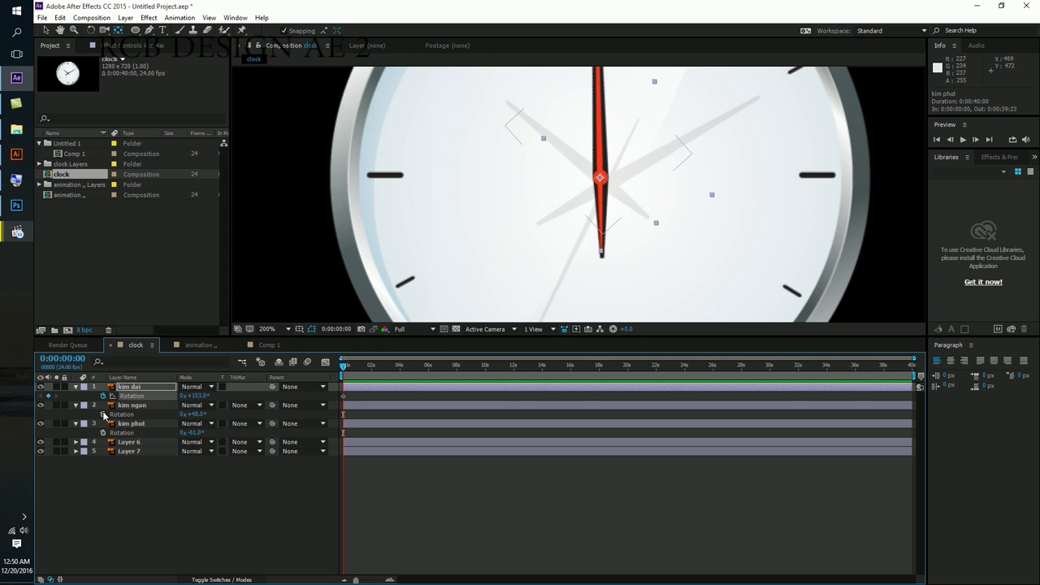
pyautogui.click(103, 414)
pyautogui.click(103, 432)
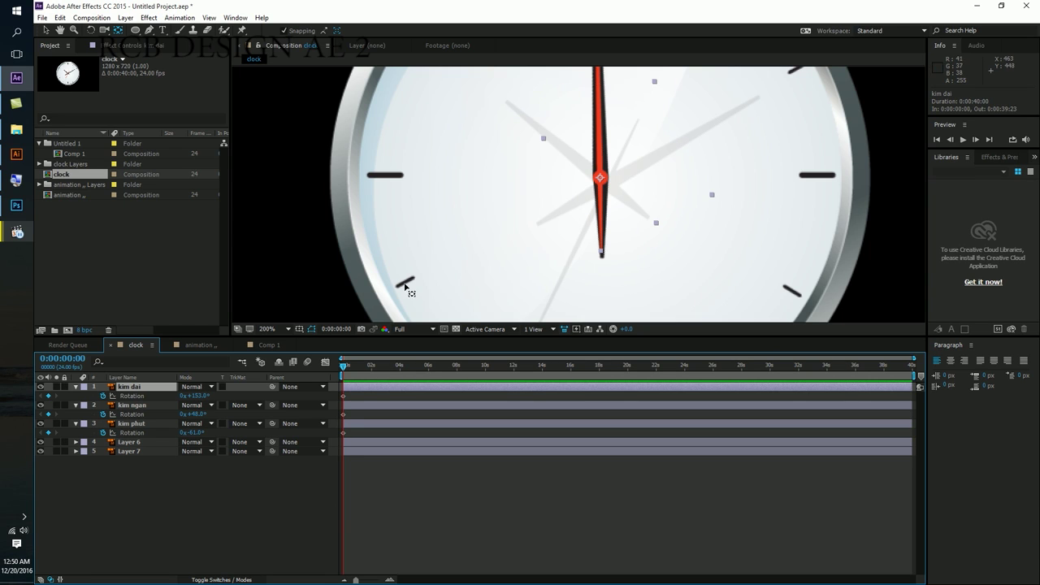
pyautogui.moveTo(349, 368); pyautogui.dragTo(439, 369)
pyautogui.moveTo(439, 369); pyautogui.dragTo(486, 367)
pyautogui.moveTo(208, 396); pyautogui.dragTo(251, 393)
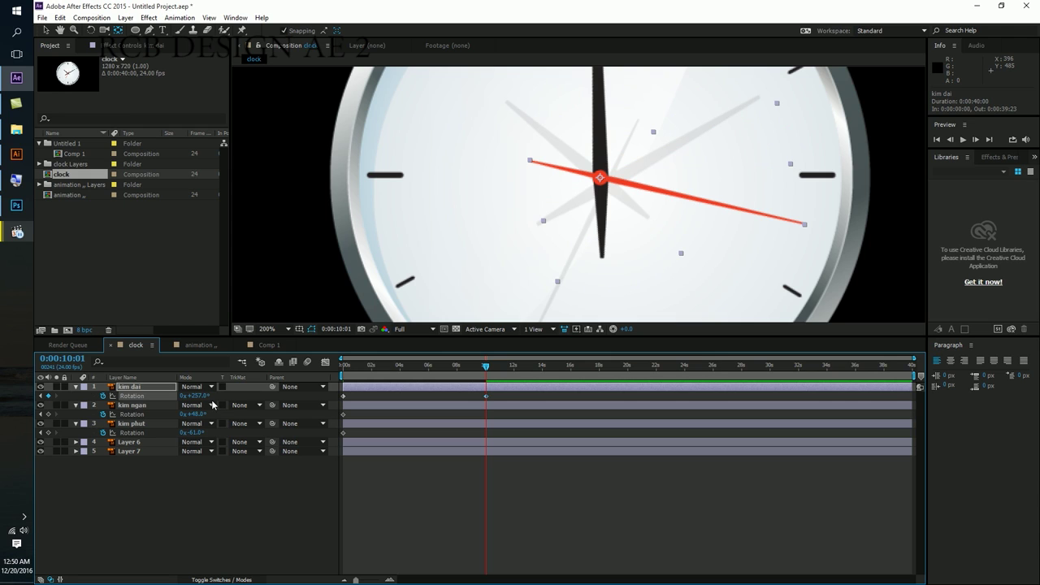
pyautogui.moveTo(199, 396); pyautogui.dragTo(359, 387)
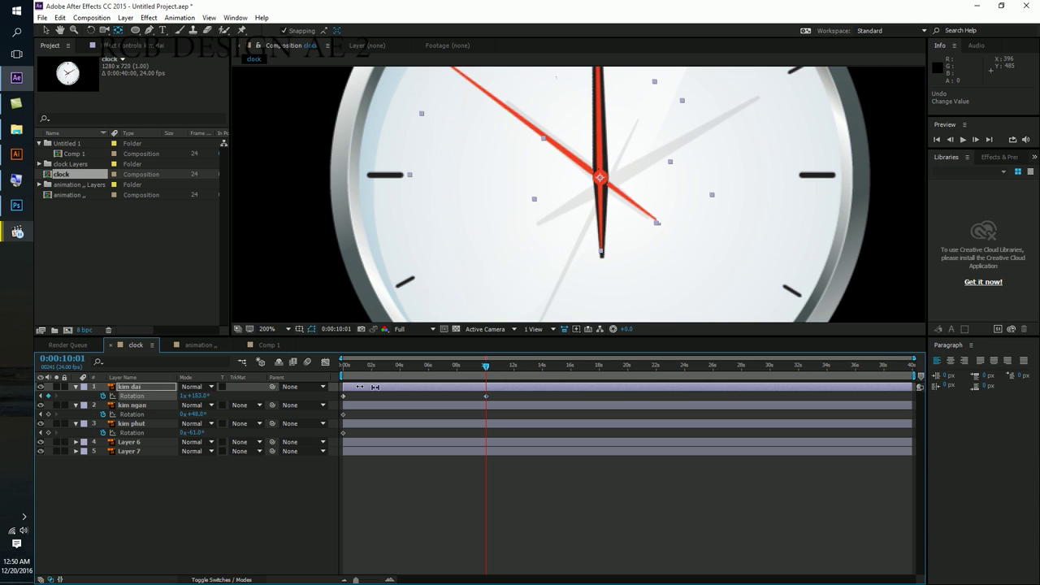
# Rotate kim ngan to 84° at 10 s and nudge kim phut's rotation to -61°
pyautogui.click(156, 406)
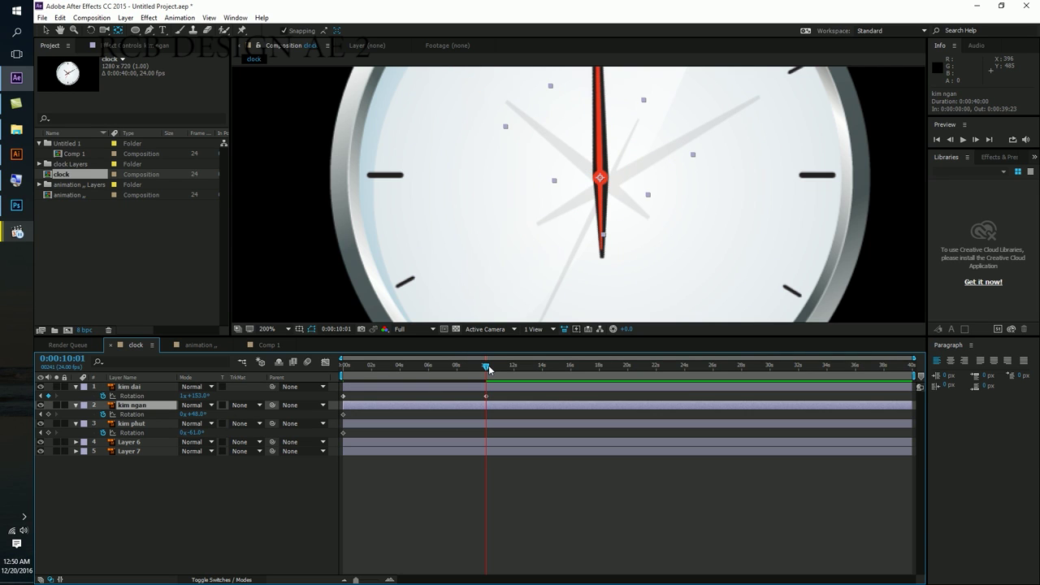
pyautogui.moveTo(487, 367); pyautogui.dragTo(342, 373)
pyautogui.moveTo(343, 373); pyautogui.dragTo(488, 368)
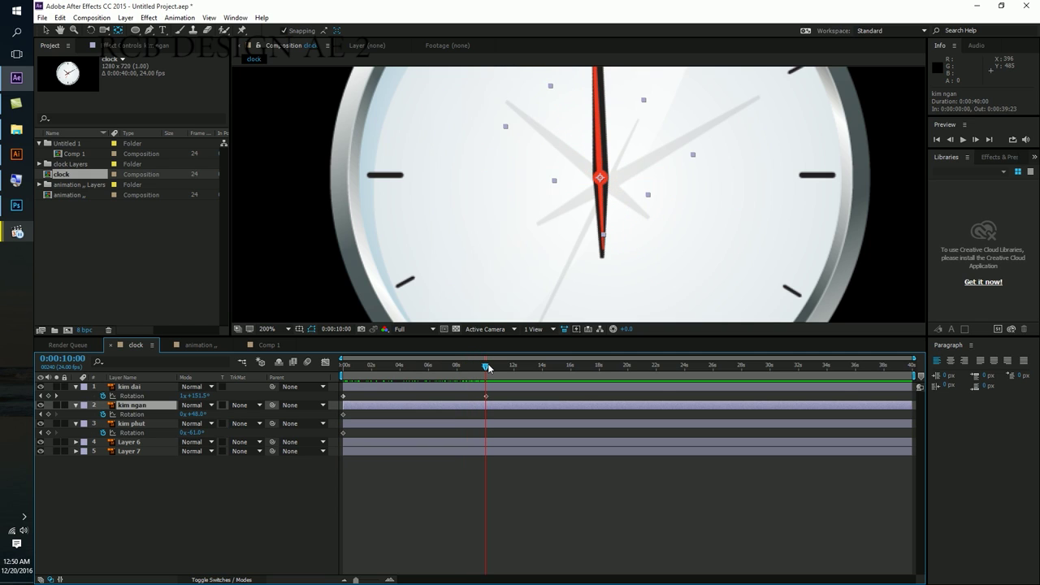
pyautogui.moveTo(489, 317); pyautogui.dragTo(499, 206)
pyautogui.press(',')
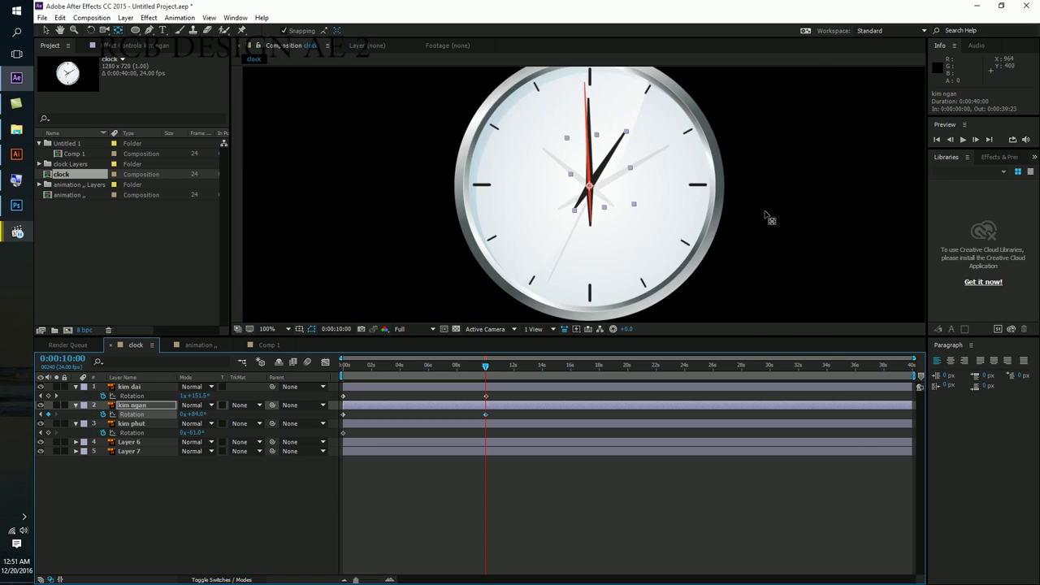
pyautogui.press(',')
pyautogui.press('.')
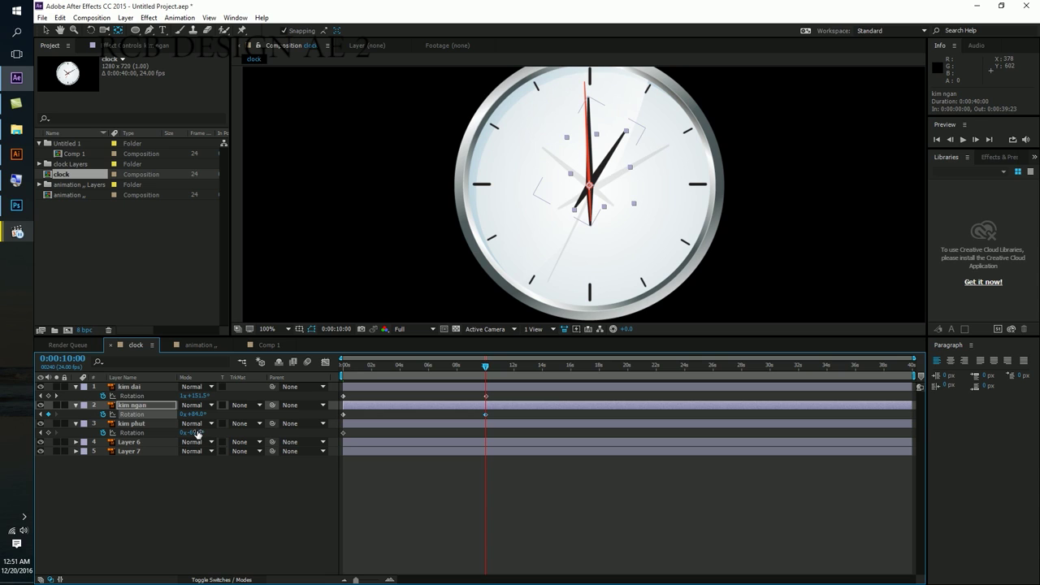
pyautogui.moveTo(197, 433); pyautogui.dragTo(198, 414)
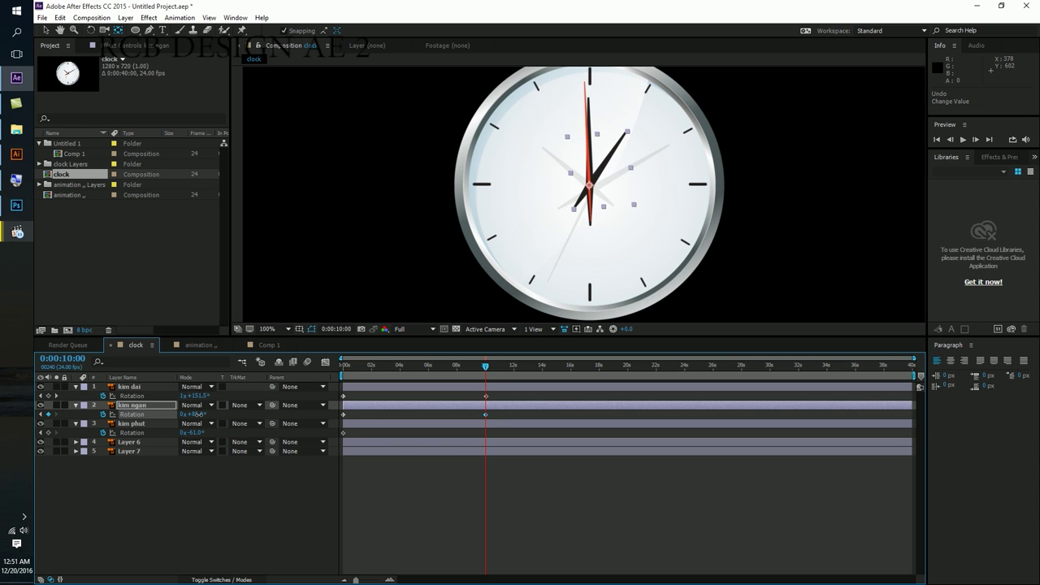
pyautogui.click(341, 373)
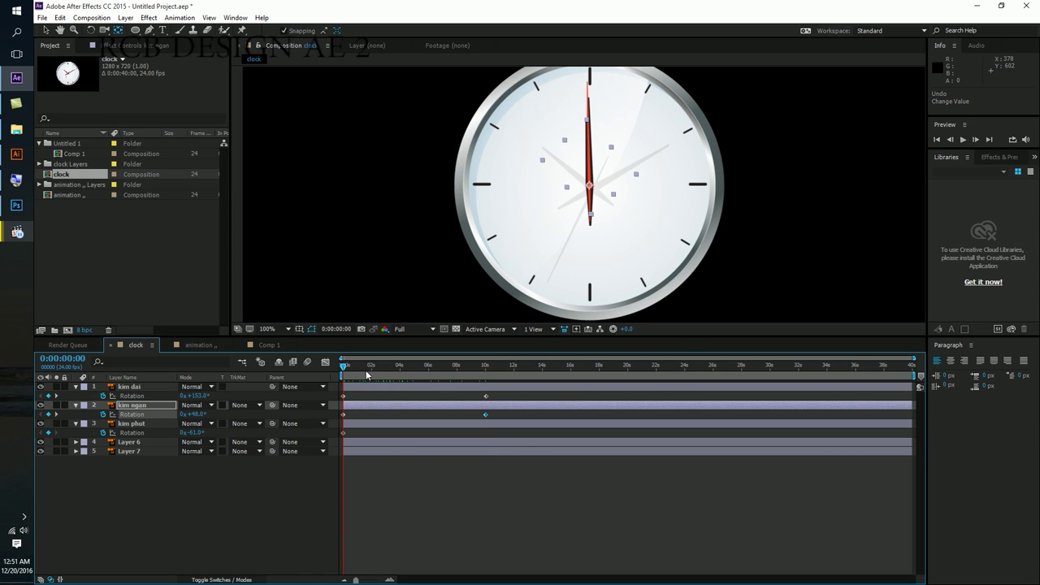
pyautogui.press('space')
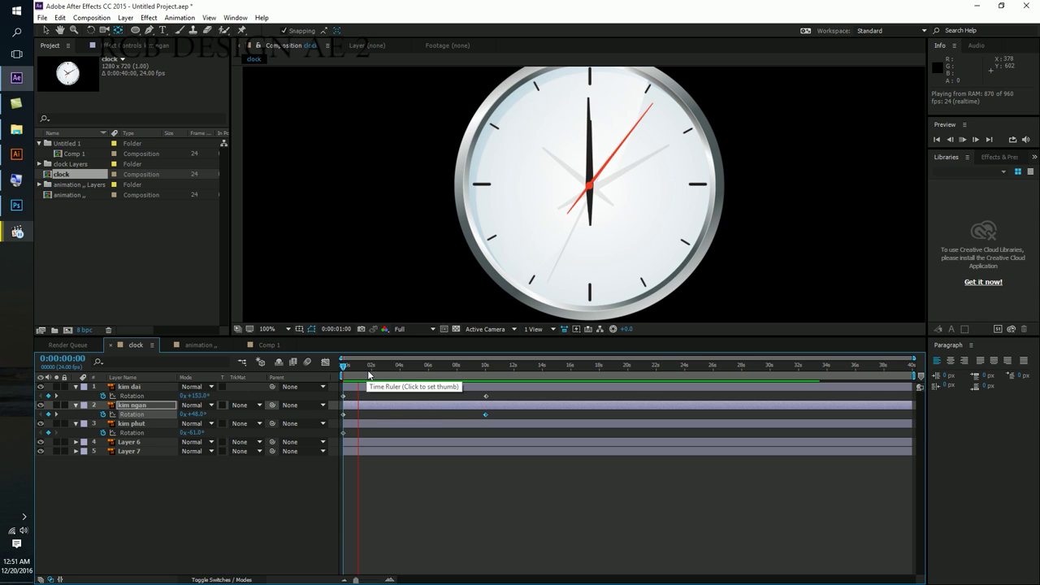
pyautogui.press('space')
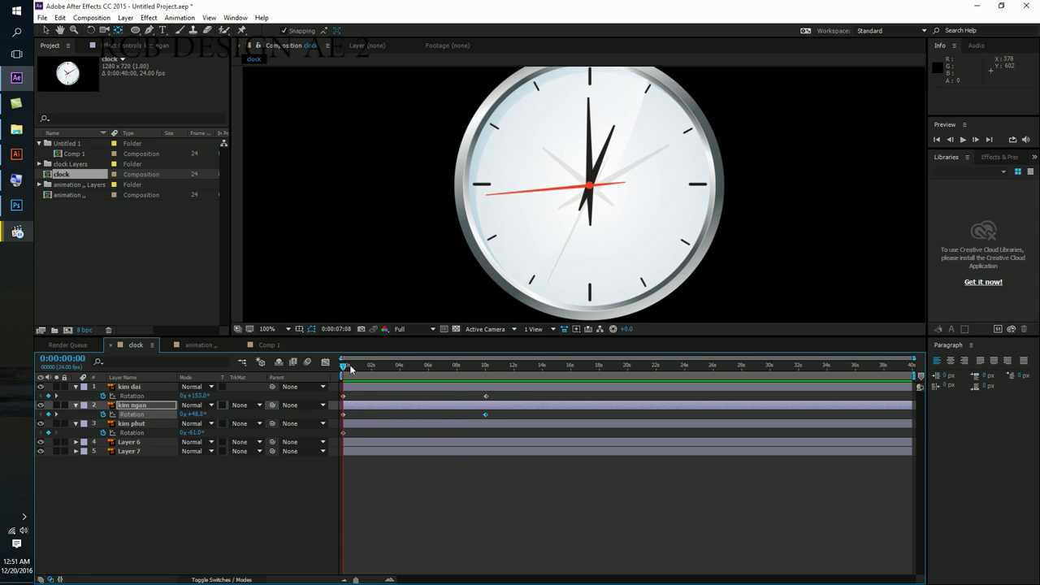
pyautogui.click(373, 367)
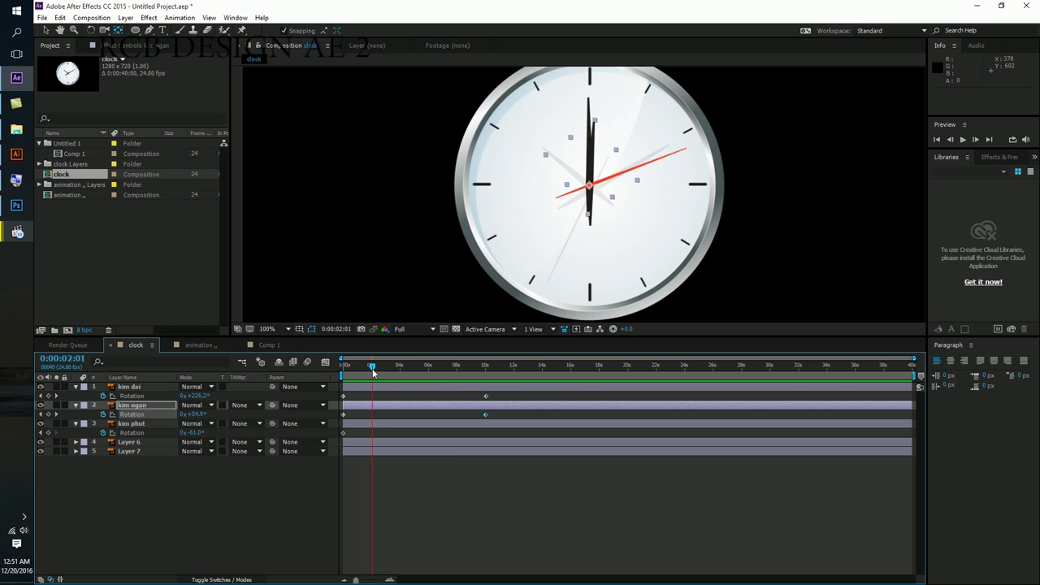
pyautogui.moveTo(373, 372)
pyautogui.mouseDown()
pyautogui.moveTo(492, 374)
pyautogui.moveTo(399, 379)
pyautogui.moveTo(442, 379)
pyautogui.mouseUp()
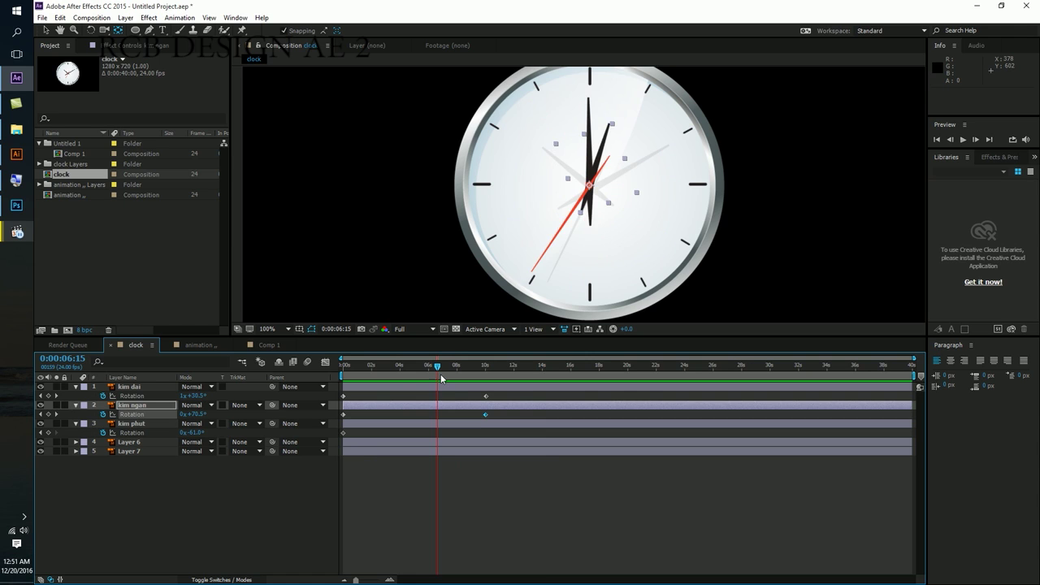
pyautogui.moveTo(442, 378); pyautogui.dragTo(509, 376)
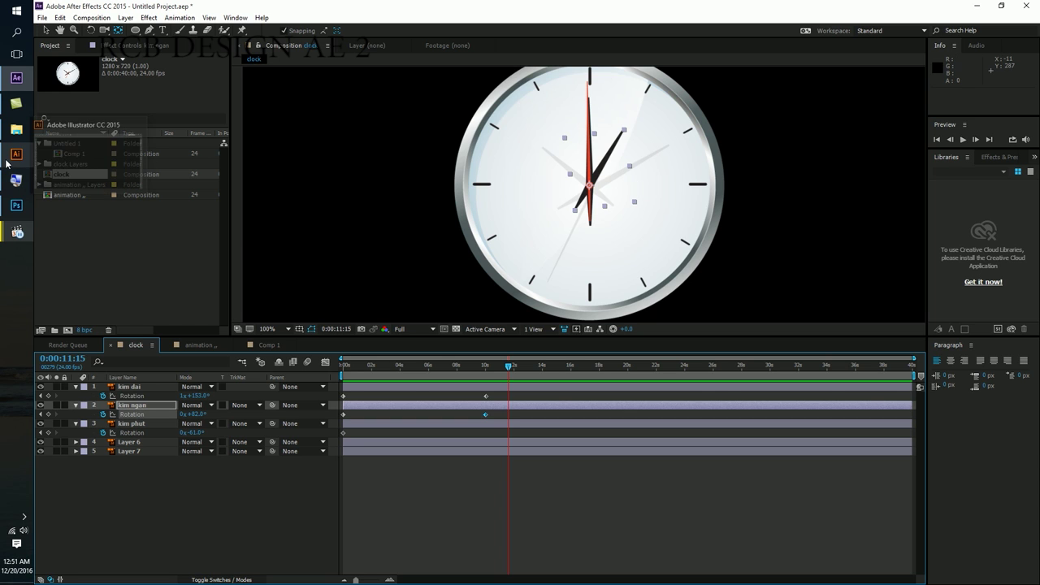
# Rotate clock.ai's red second hand to point straight up at 12, then open File Explorer
pyautogui.click(6, 162)
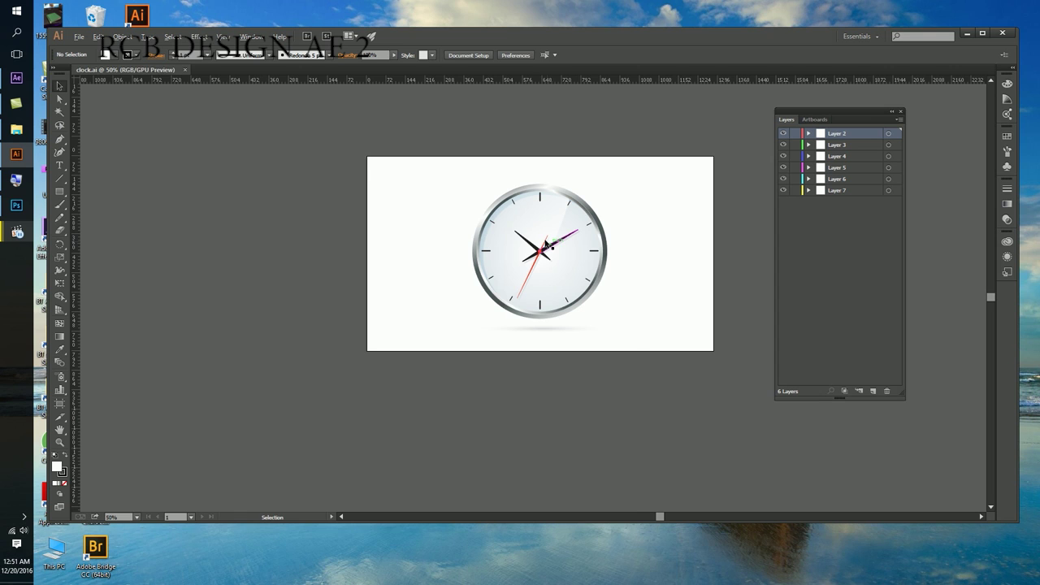
pyautogui.scroll(3, 547, 244)
pyautogui.click(543, 262)
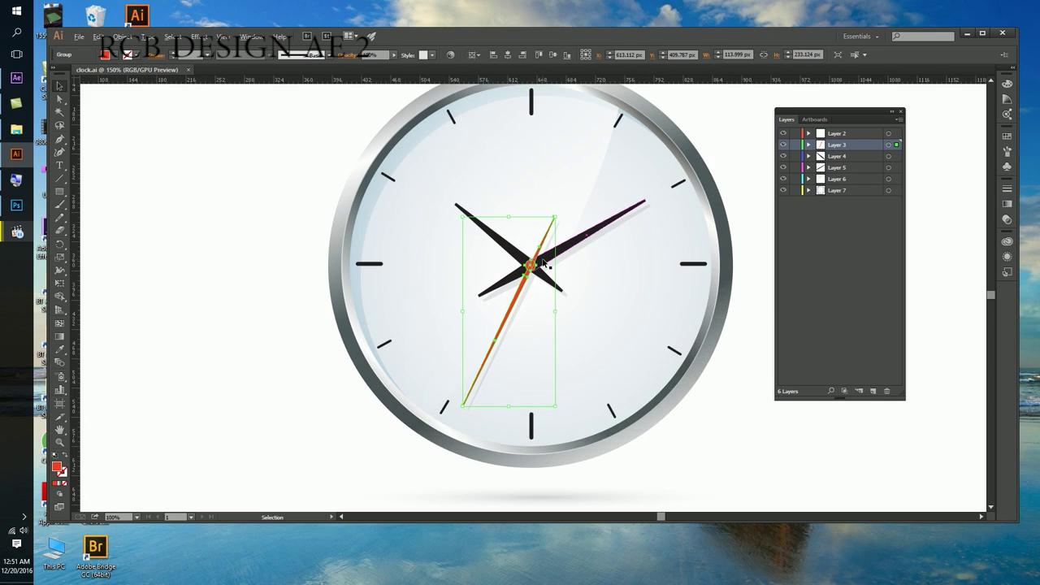
pyautogui.scroll(1, 543, 262)
pyautogui.press('r')
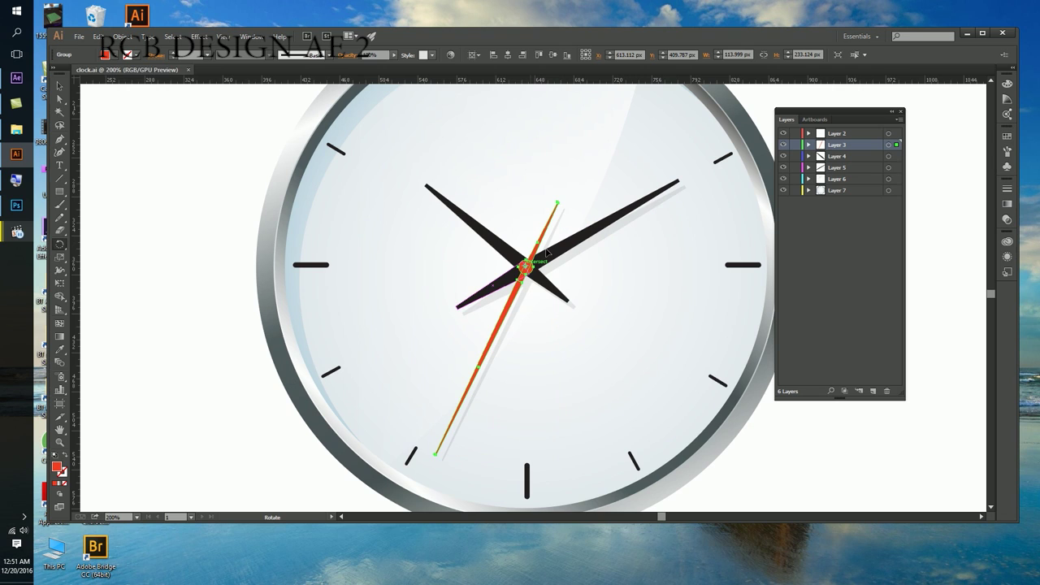
pyautogui.moveTo(547, 253); pyautogui.dragTo(548, 230)
pyautogui.scroll(-1, 547, 230)
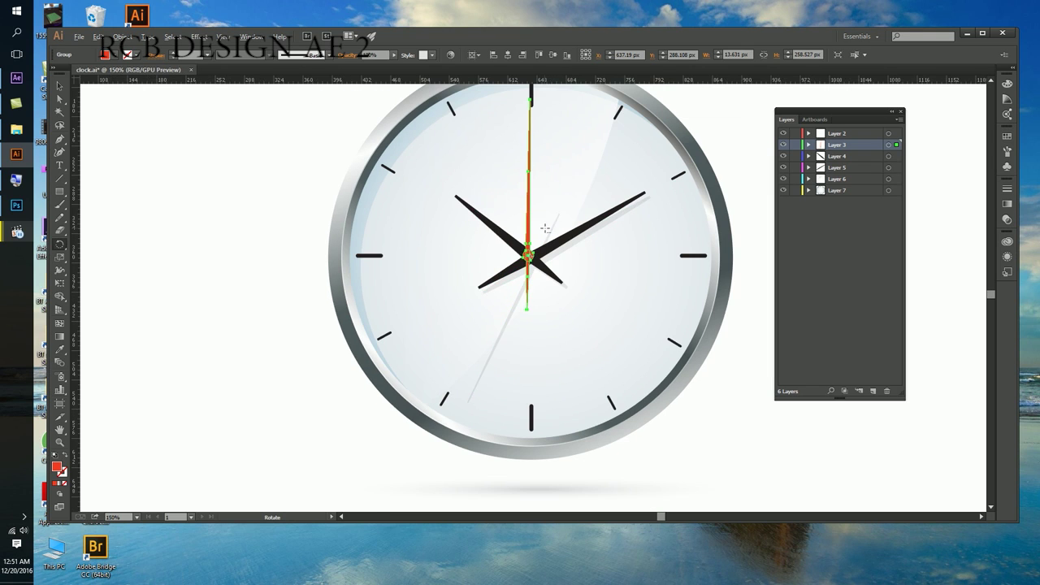
pyautogui.click(58, 87)
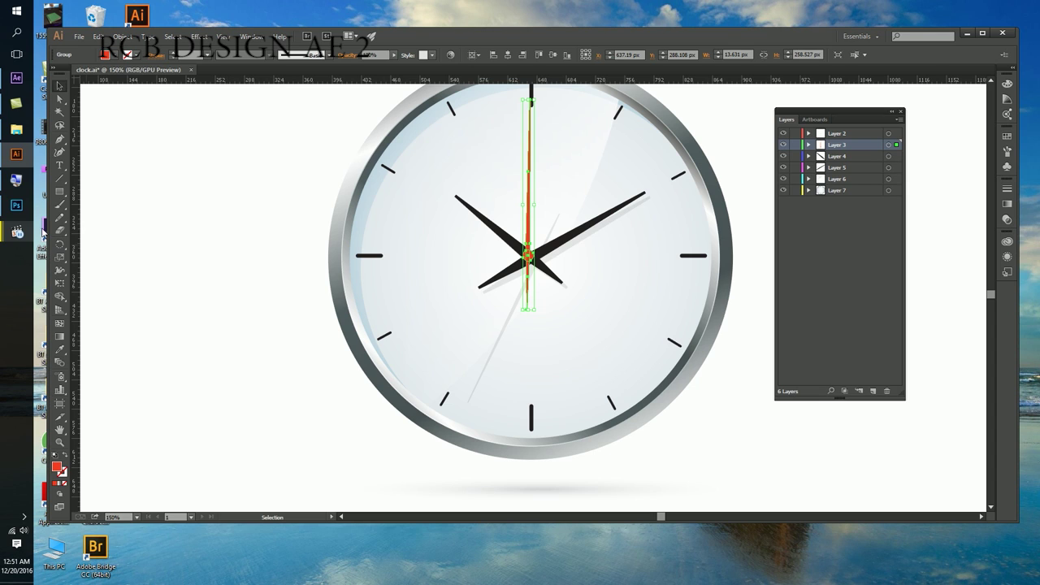
pyautogui.doubleClick(44, 234)
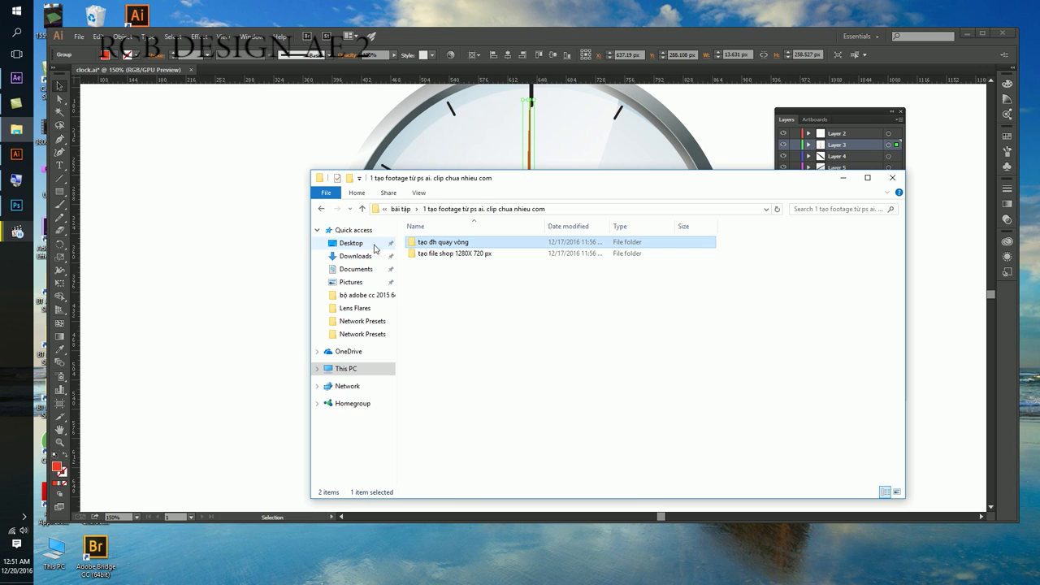
# Import dance.mp4 from the export mp3 folder into the After Effects project
pyautogui.click(323, 210)
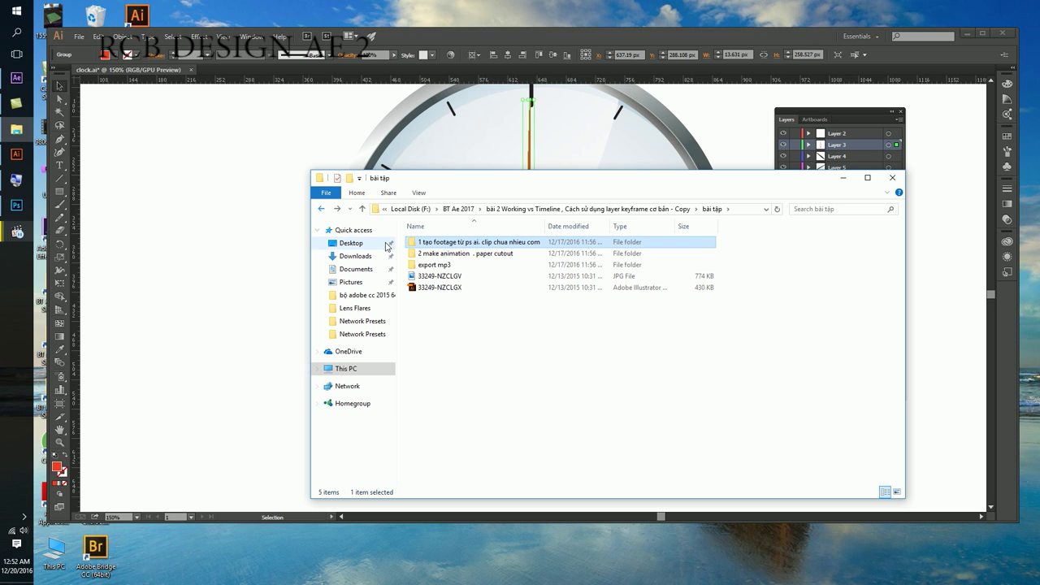
pyautogui.doubleClick(434, 264)
pyautogui.click(16, 78)
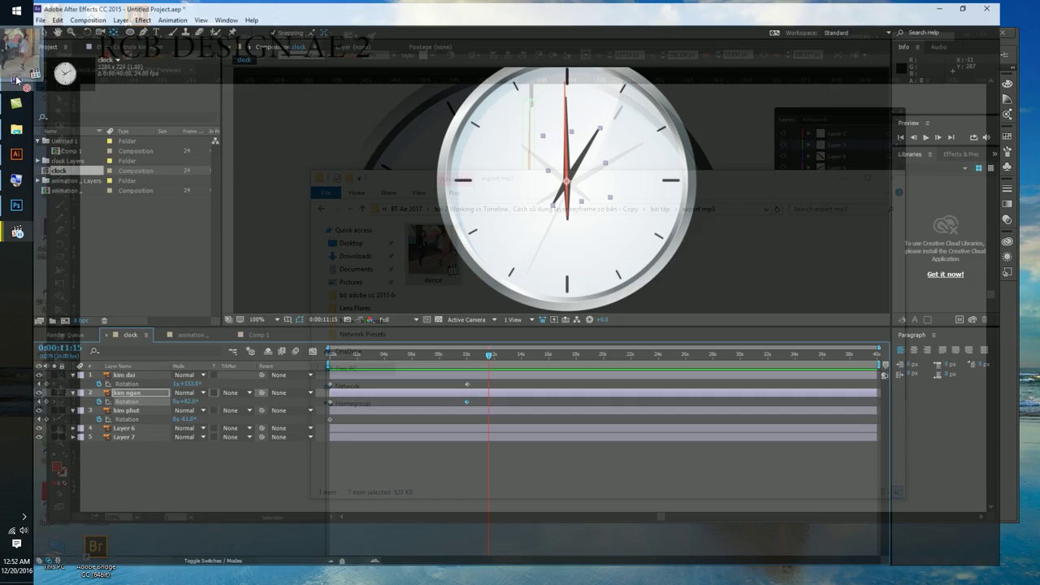
pyautogui.moveTo(16, 79); pyautogui.dragTo(38, 85)
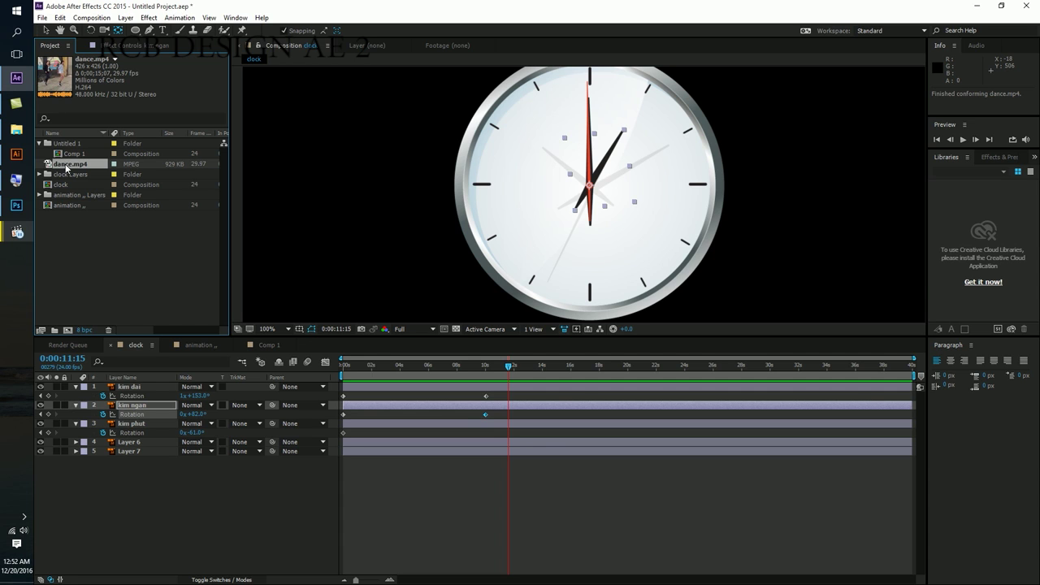
# Create a dance composition by dropping dance.mp4 on the New Composition icon
pyautogui.click(67, 330)
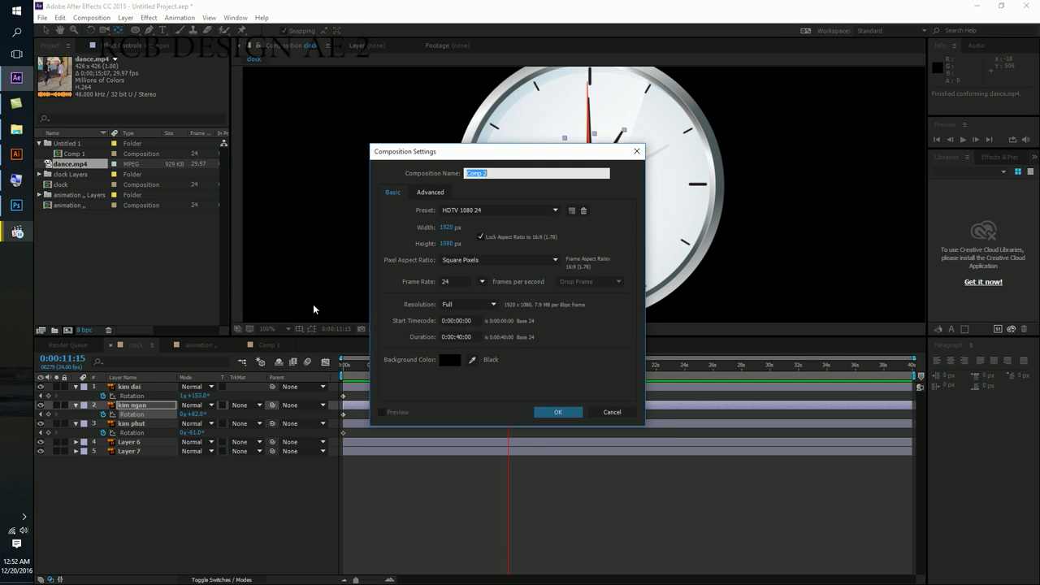
pyautogui.click(599, 414)
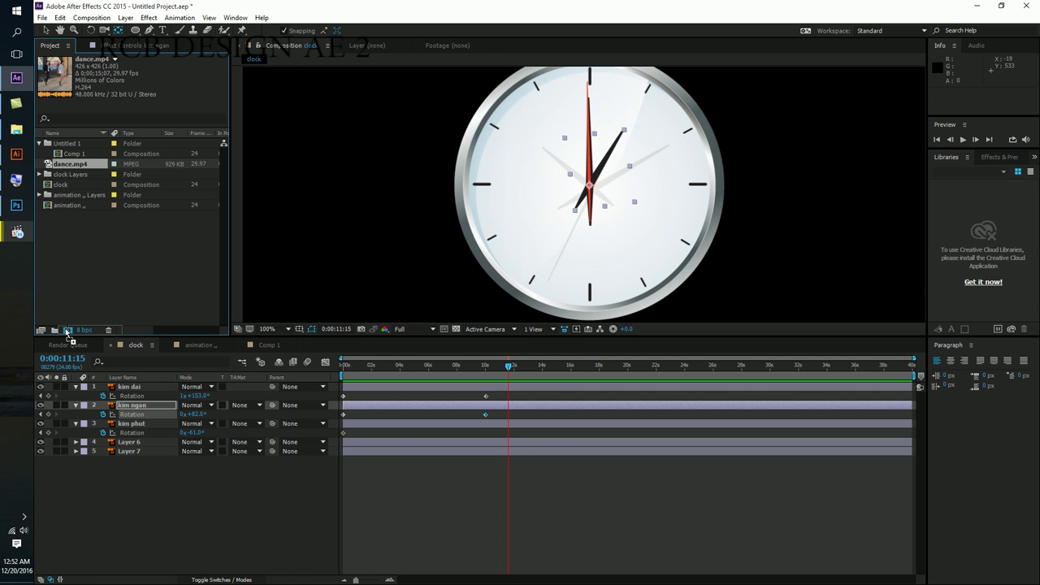
pyautogui.moveTo(69, 333); pyautogui.dragTo(68, 329)
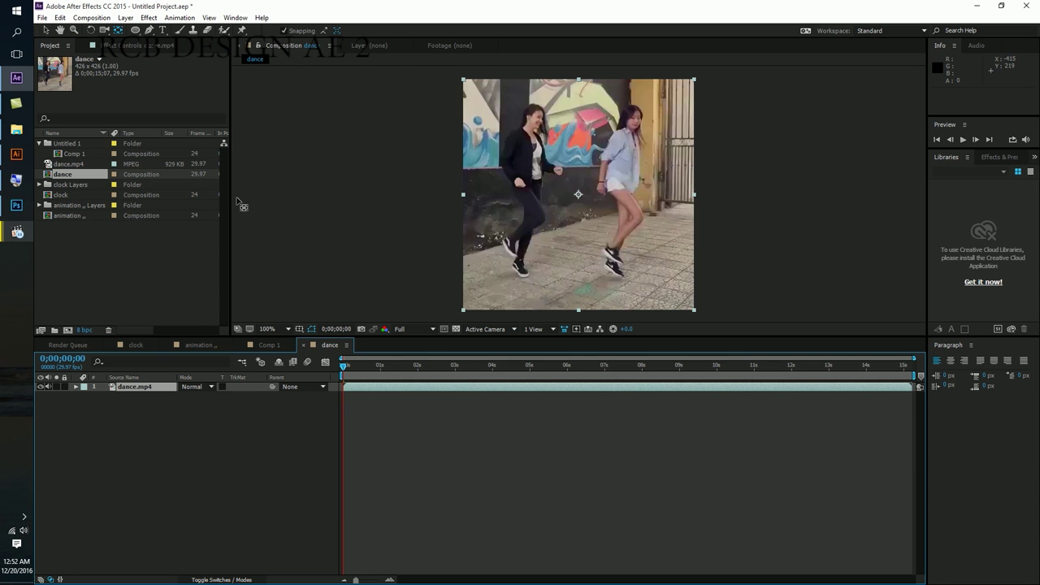
# Make a new Comp 2 with dance.mp4 as a layer, then undo the layer
pyautogui.hotkey('ctrl', 'n')
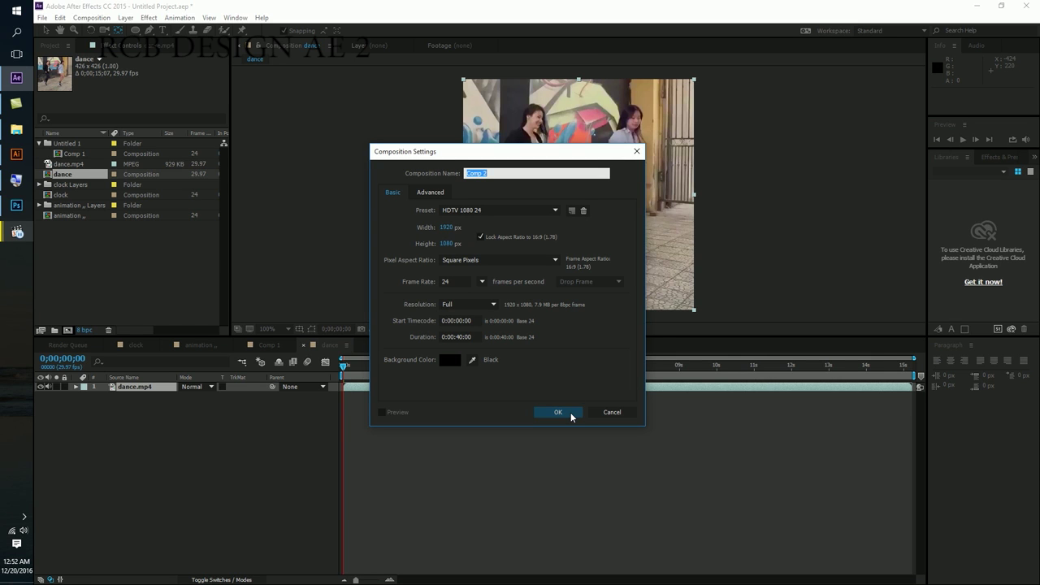
pyautogui.click(558, 412)
pyautogui.moveTo(69, 163); pyautogui.dragTo(558, 187)
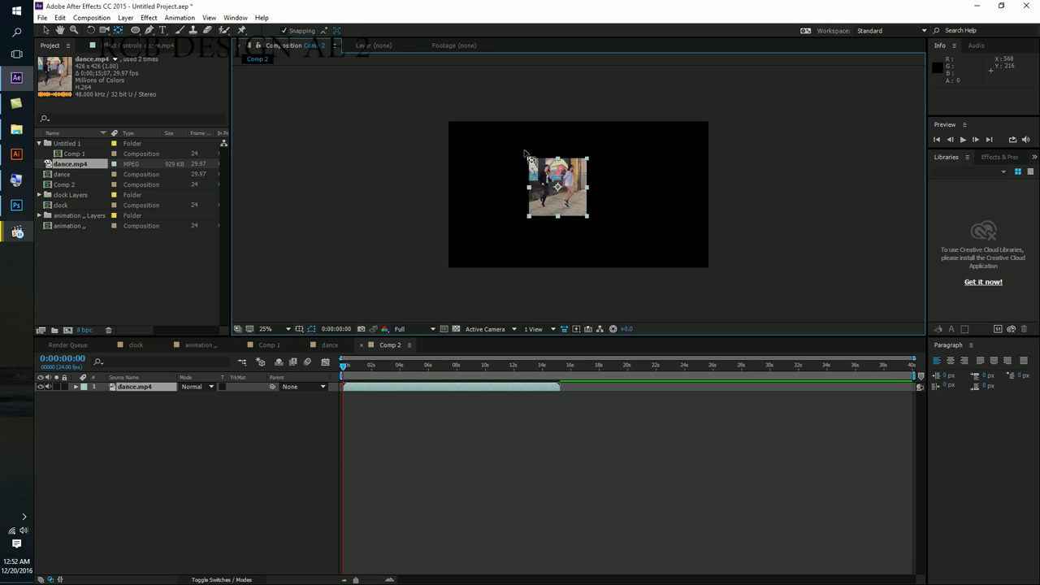
pyautogui.press('.')
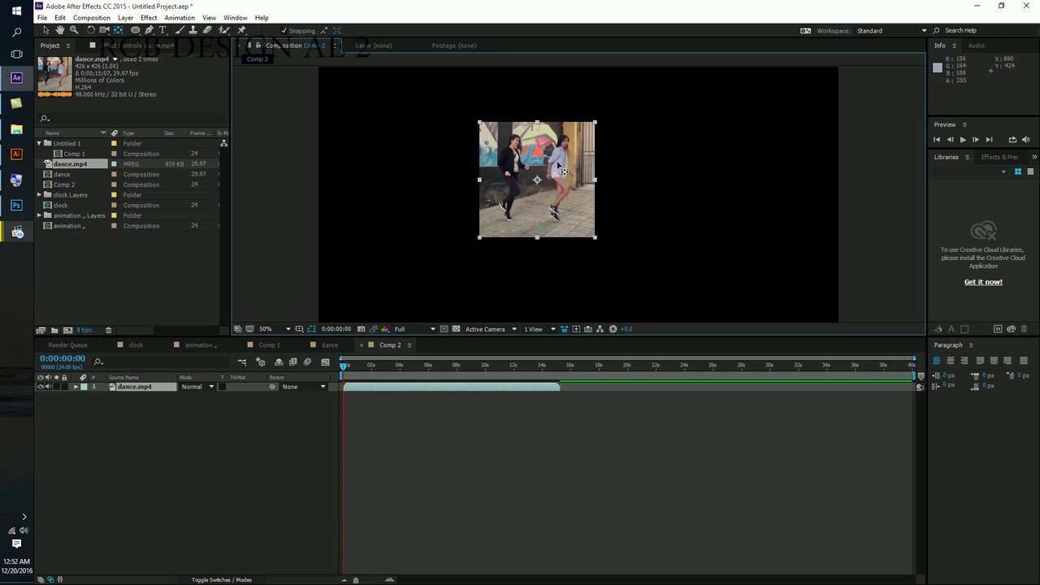
pyautogui.click(45, 30)
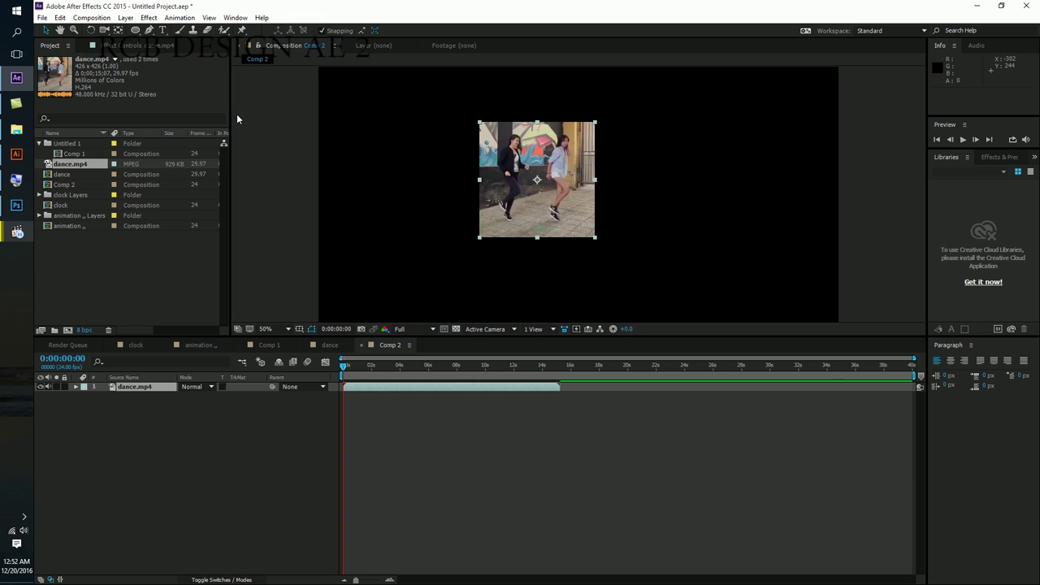
pyautogui.hotkey('ctrl', 'z')
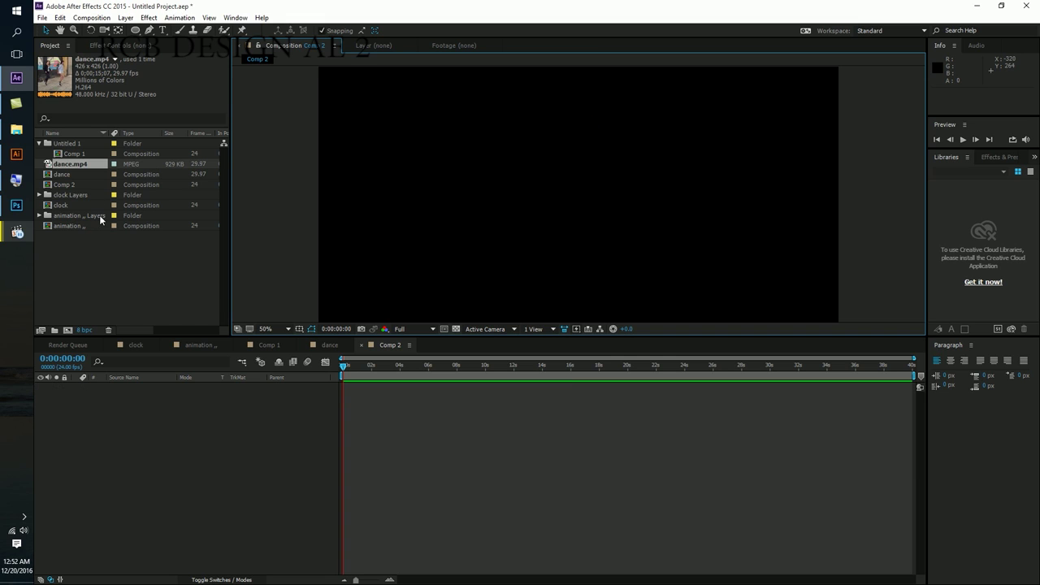
# Delete the dance composition and recreate it from dance.mp4
pyautogui.click(77, 175)
pyautogui.press('Delete')
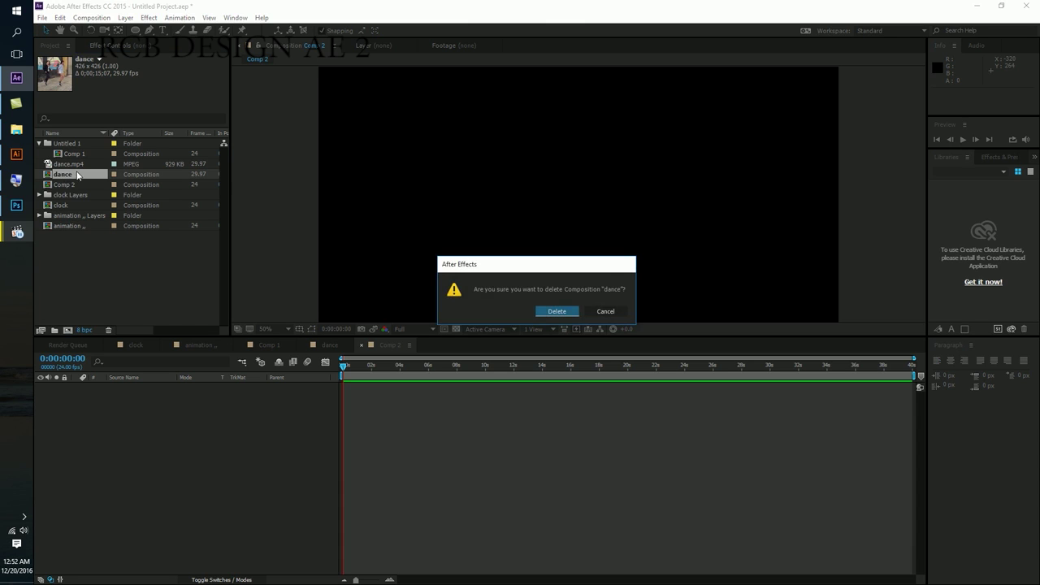
pyautogui.press('Return')
pyautogui.moveTo(69, 164); pyautogui.dragTo(68, 331)
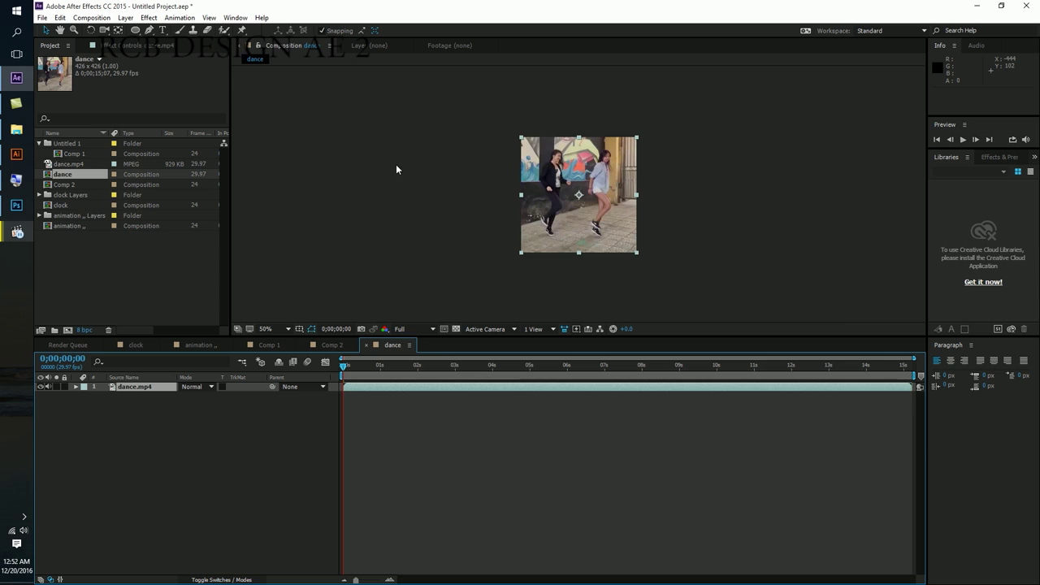
# View the dance comp at 100%, scrub it, and preview, stopping at 2;15
pyautogui.press('/')
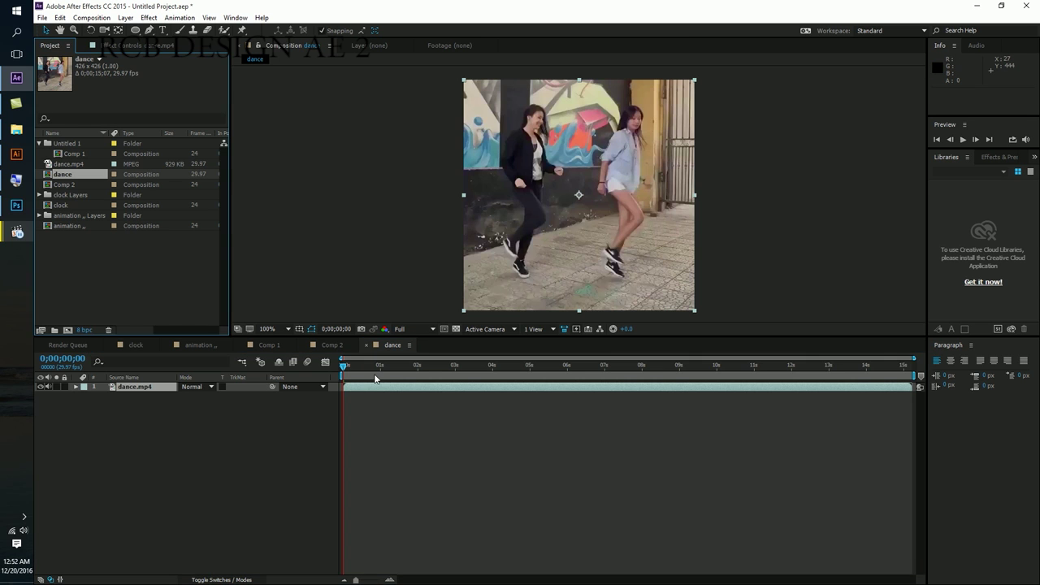
pyautogui.moveTo(375, 378); pyautogui.dragTo(287, 351)
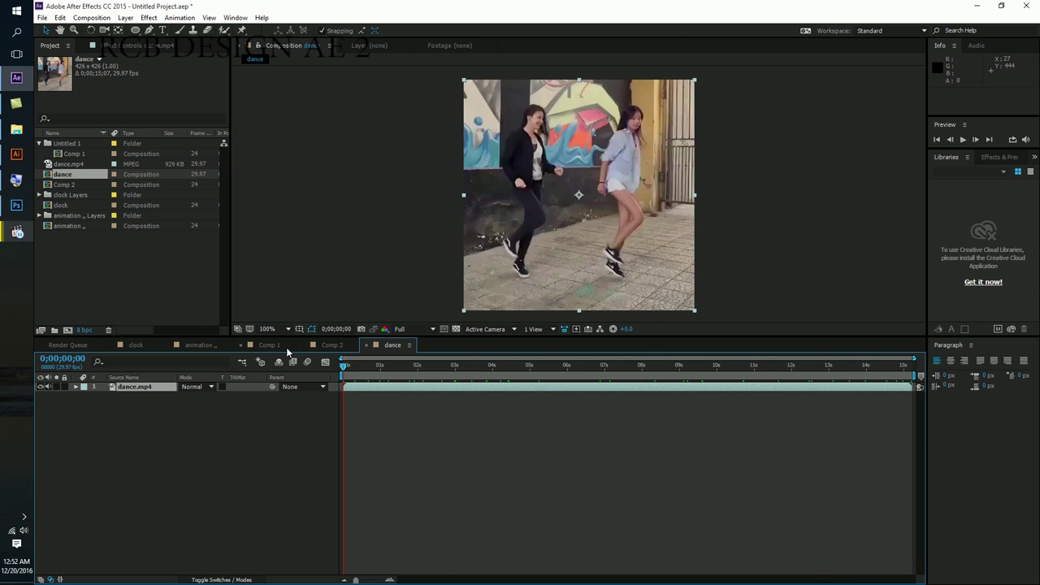
pyautogui.press('space')
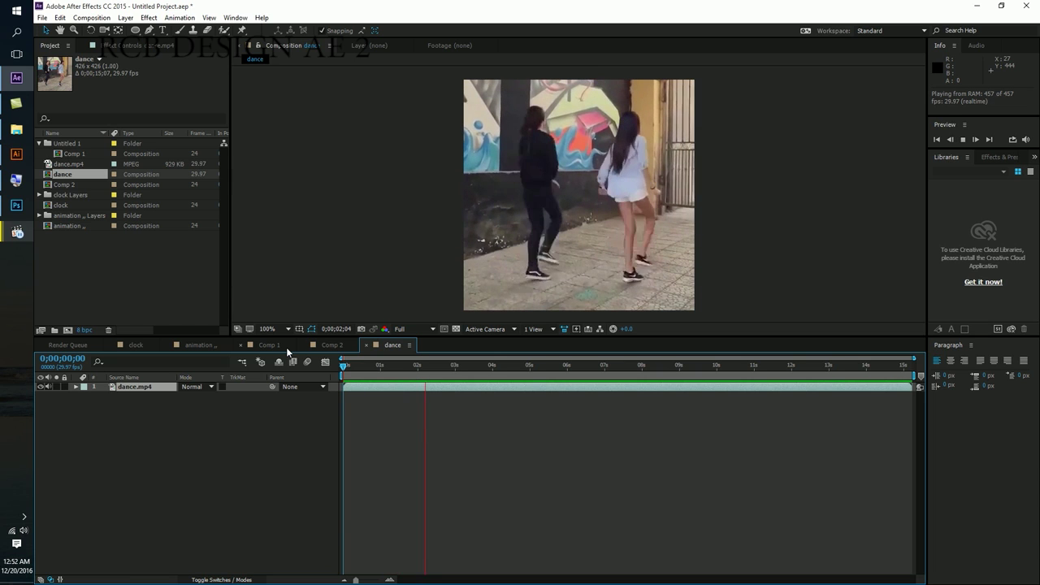
pyautogui.click(134, 387)
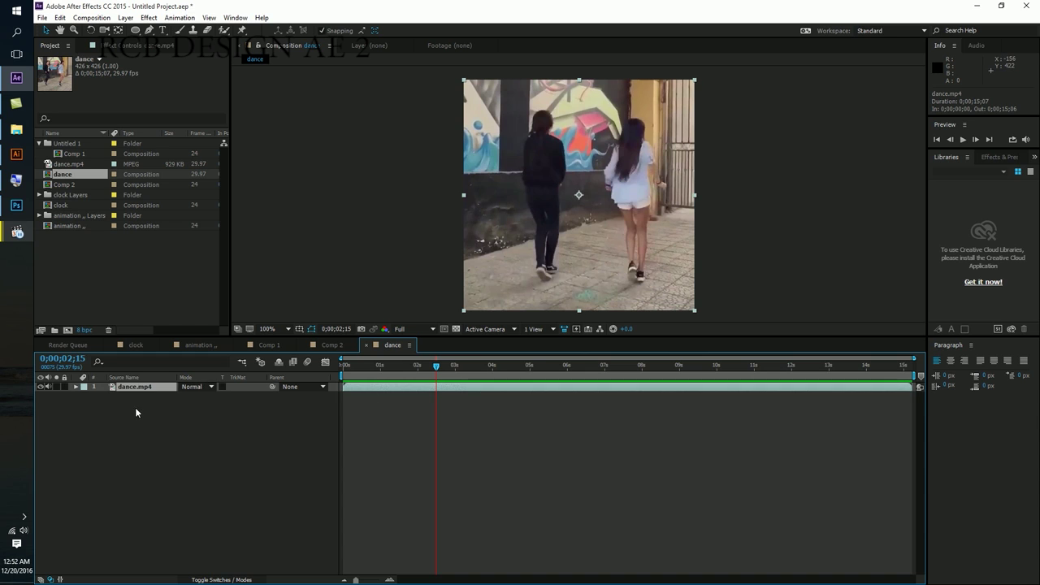
# Deselect the dance.mp4 layer and select the dance composition in the Project panel
pyautogui.click(135, 411)
pyautogui.click(63, 174)
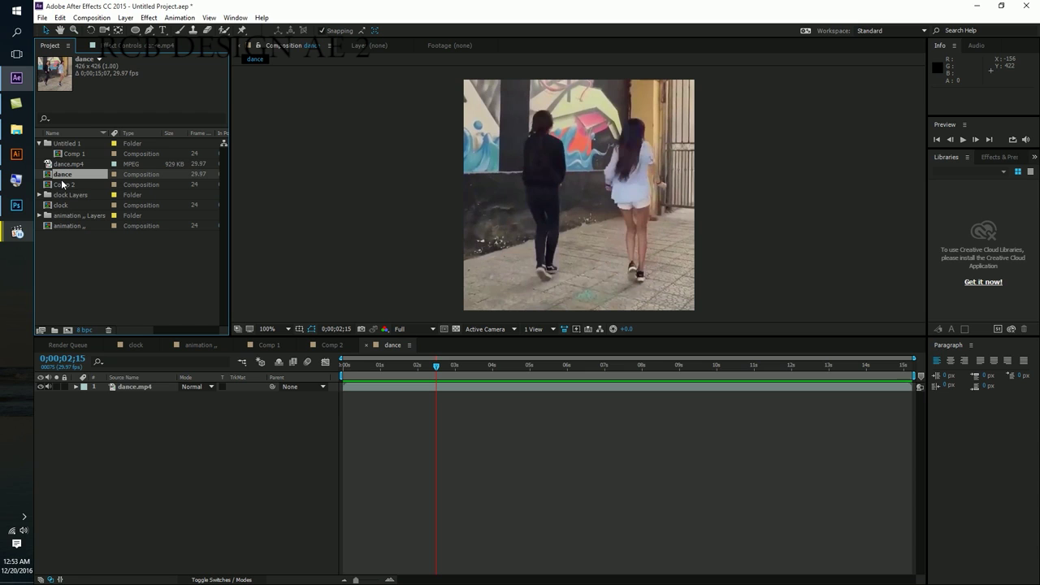
pyautogui.click(92, 18)
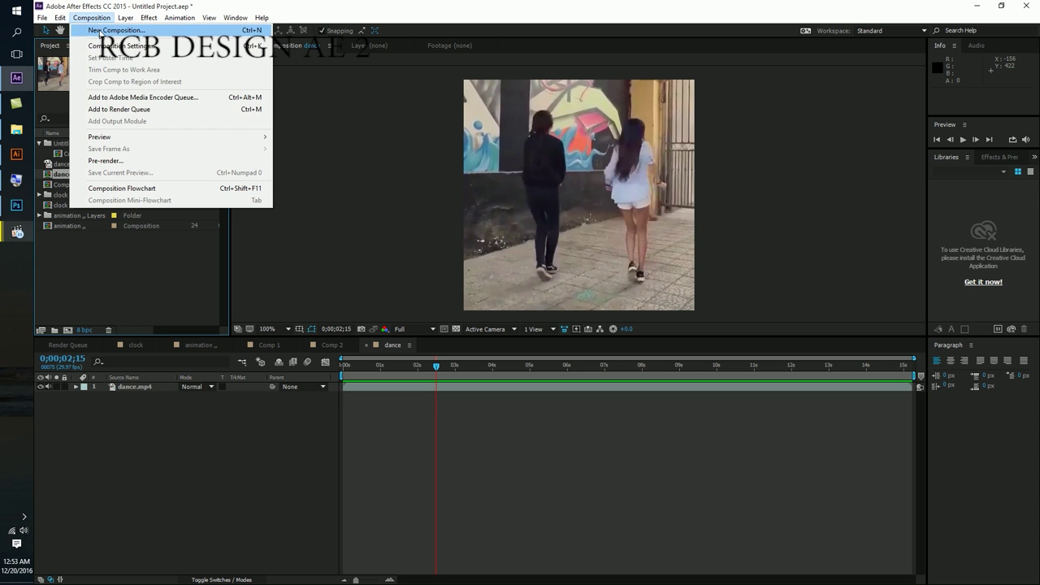
# Queue the dance comp with MP3 output to dance.mp3 on the Desktop and render
pyautogui.click(141, 111)
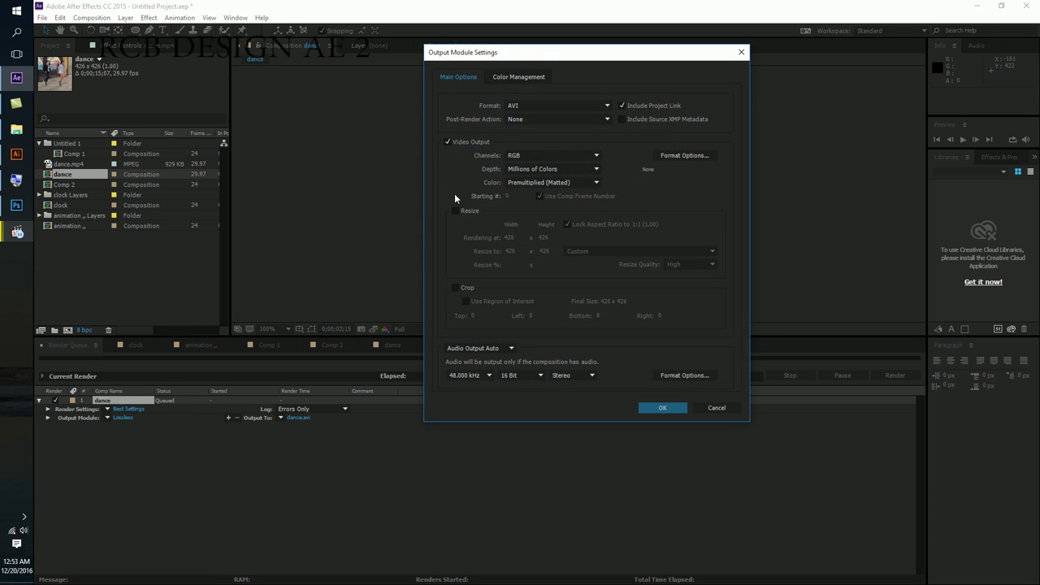
pyautogui.click(557, 105)
pyautogui.click(542, 120)
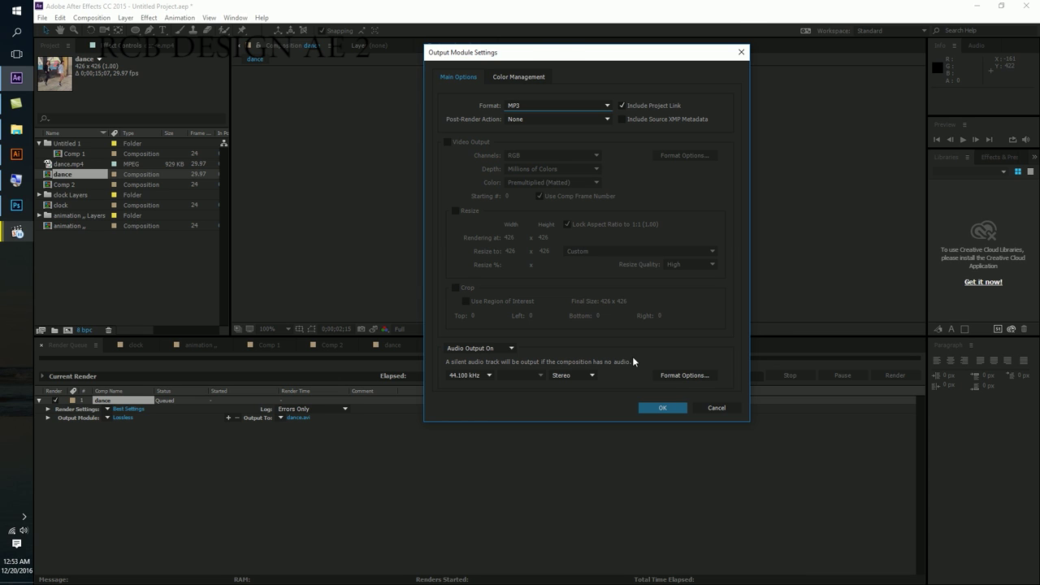
pyautogui.press('Return')
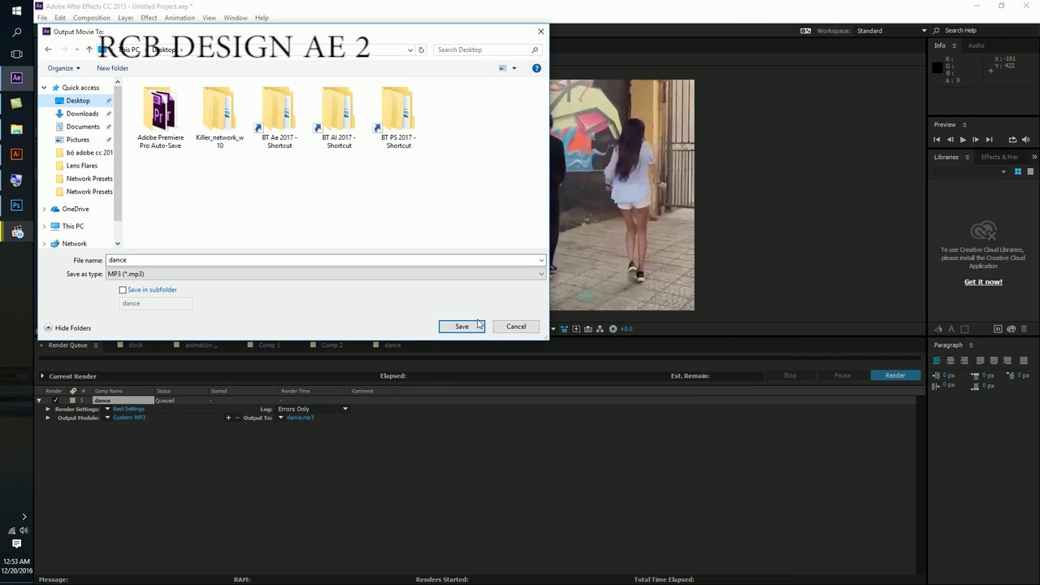
pyautogui.click(478, 325)
pyautogui.click(873, 375)
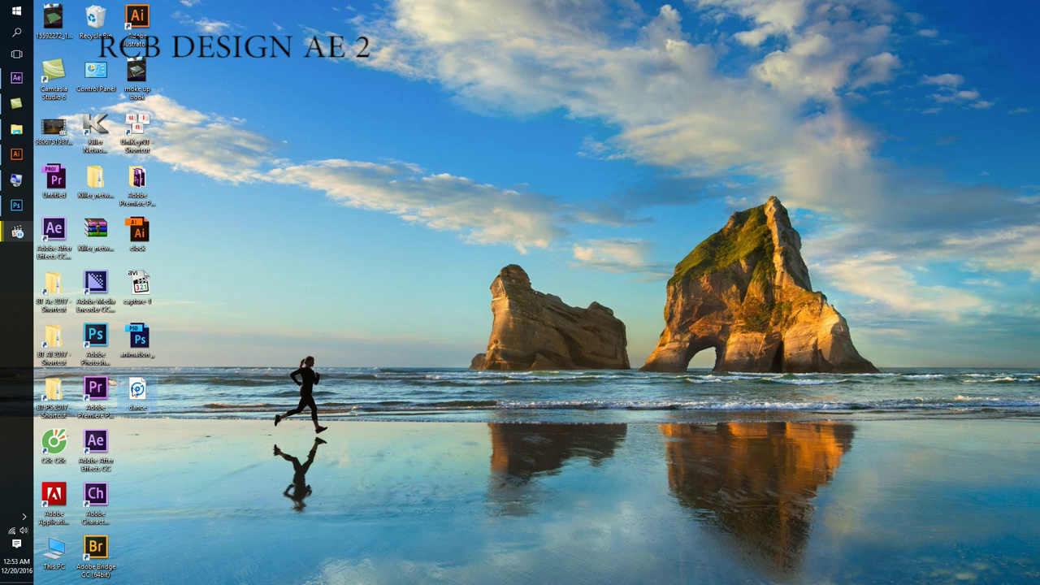
# Open the desktop dance.mp3 file in Windows Media Player
pyautogui.doubleClick(136, 390)
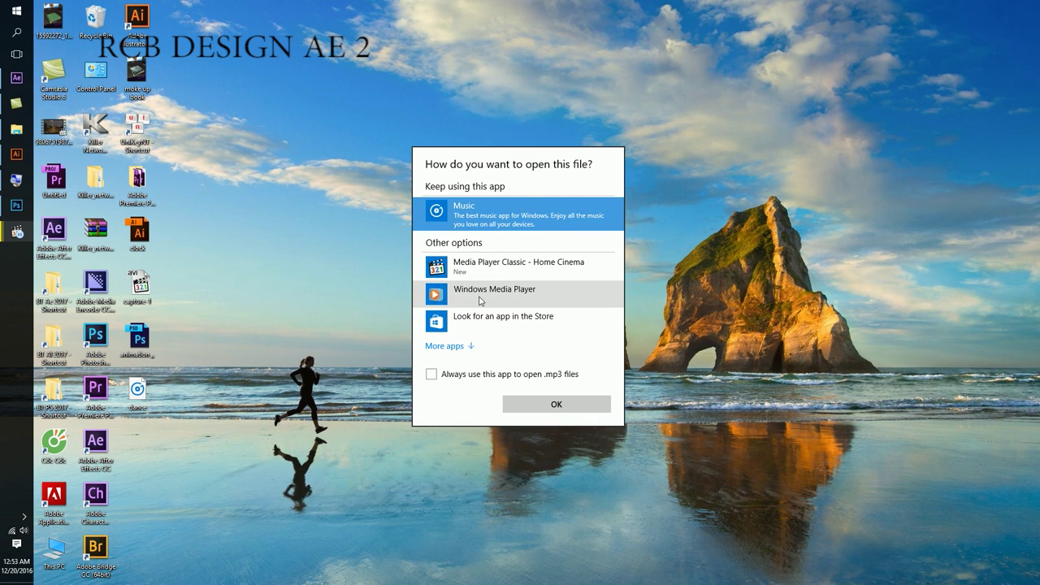
pyautogui.doubleClick(480, 301)
pyautogui.click(660, 401)
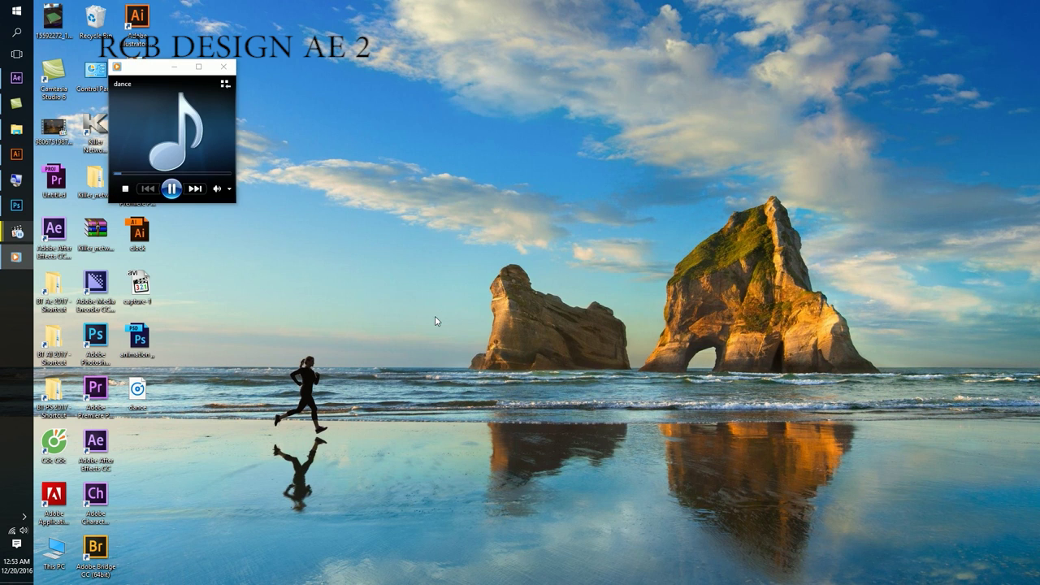
# Turn the player's playback volume down low
pyautogui.moveTo(217, 189)
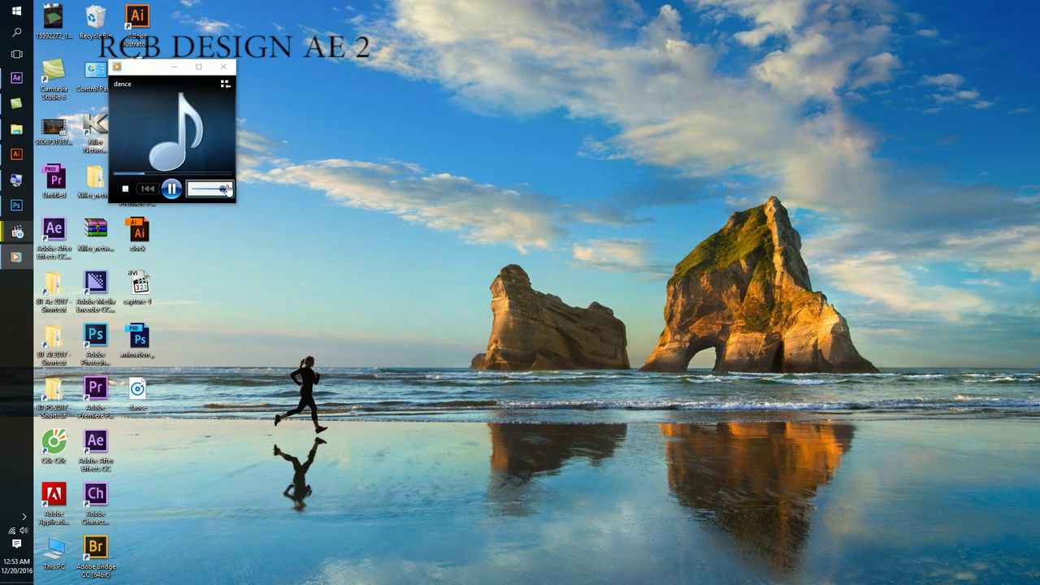
pyautogui.moveTo(227, 189); pyautogui.dragTo(199, 201)
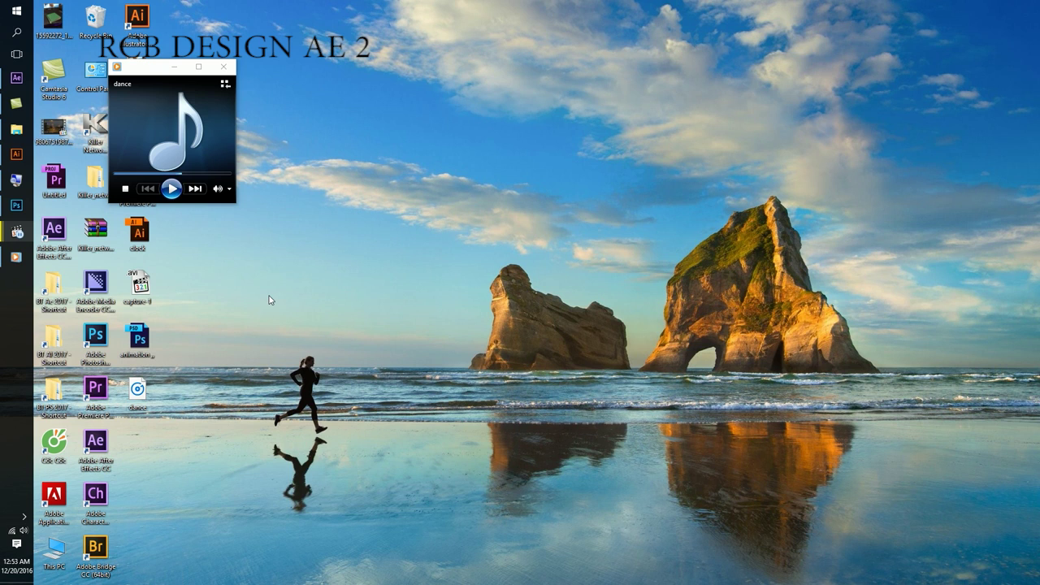
pyautogui.moveTo(16, 128)
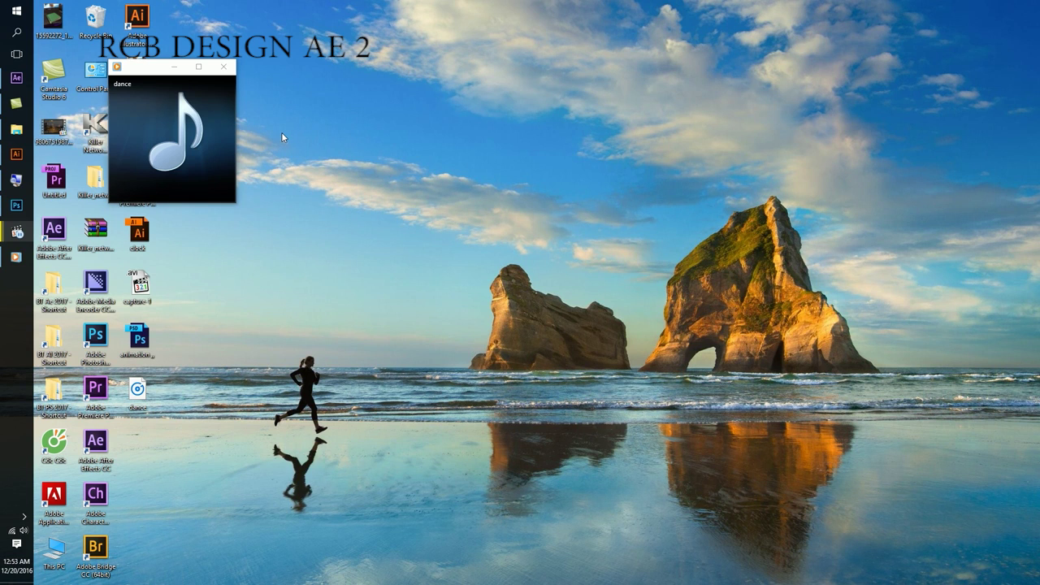
pyautogui.moveTo(197, 139)
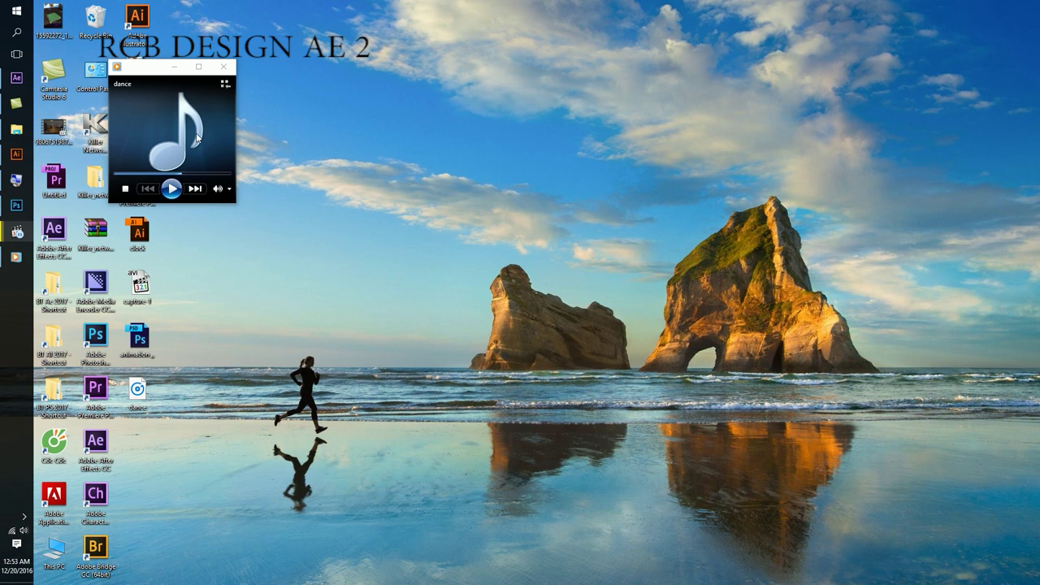